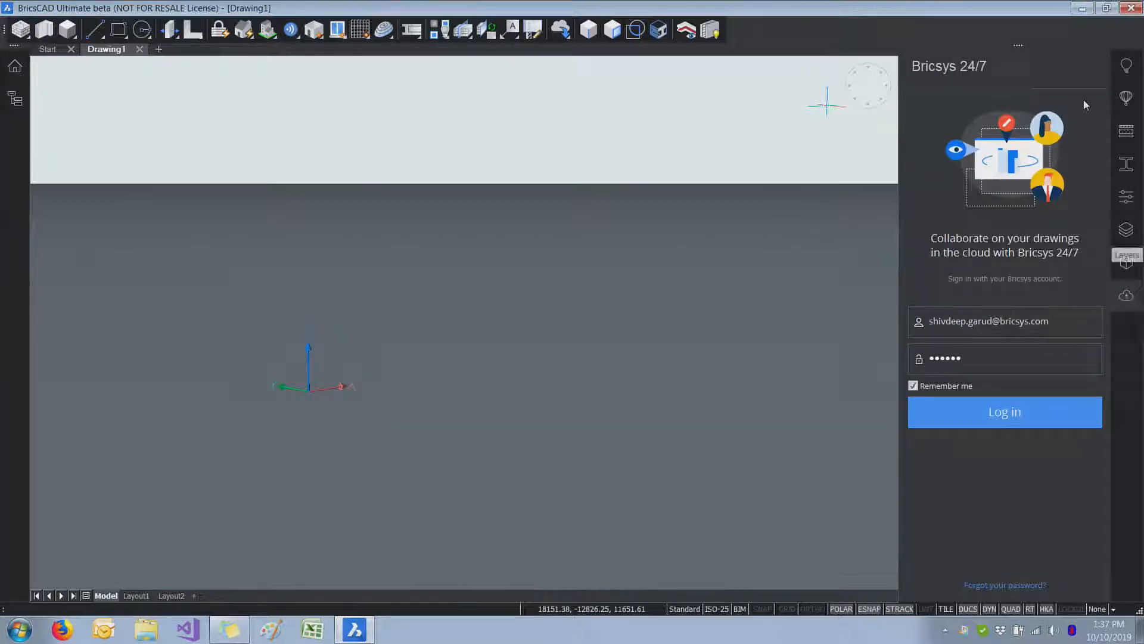
Step: Look through the list of available panels, which includes Bricsys 24/7
right_click(1057, 28)
mouse_move(1066, 38)
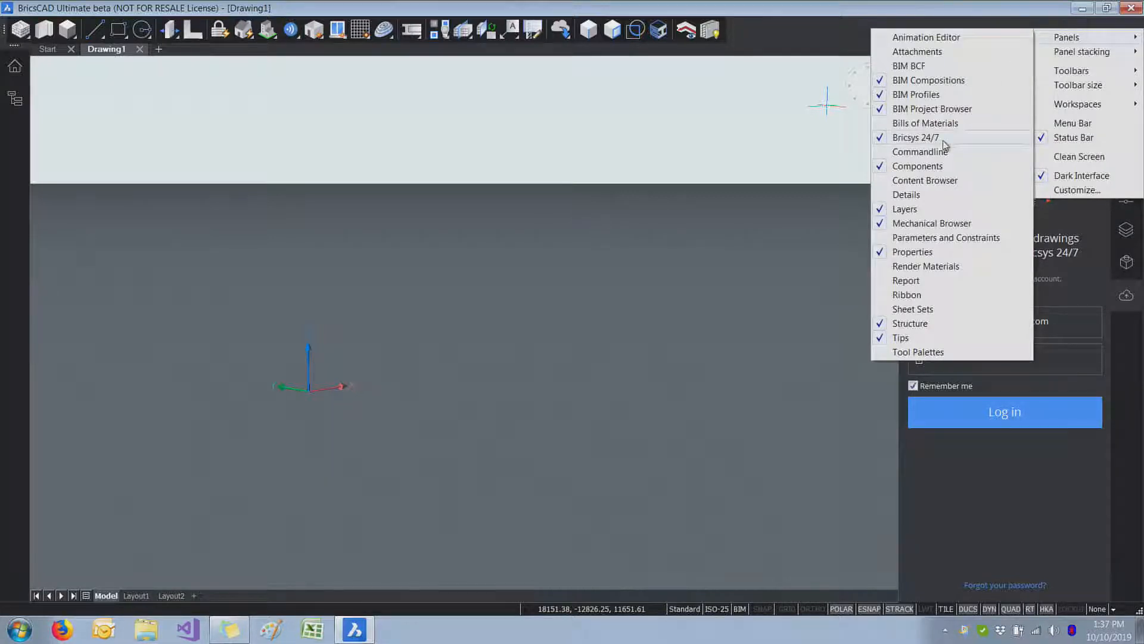
click(1140, 384)
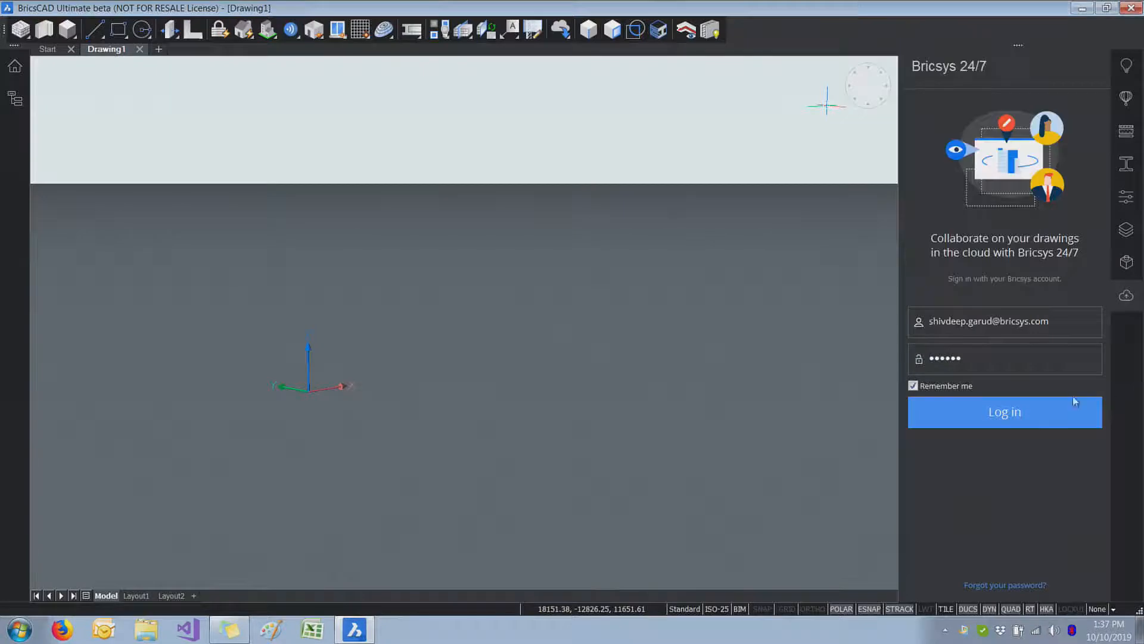
Step: Log in to Bricsys 24/7 with the saved credentials and open "An interesting folder" in the Bricsys 24/7 面板 project
click(1006, 420)
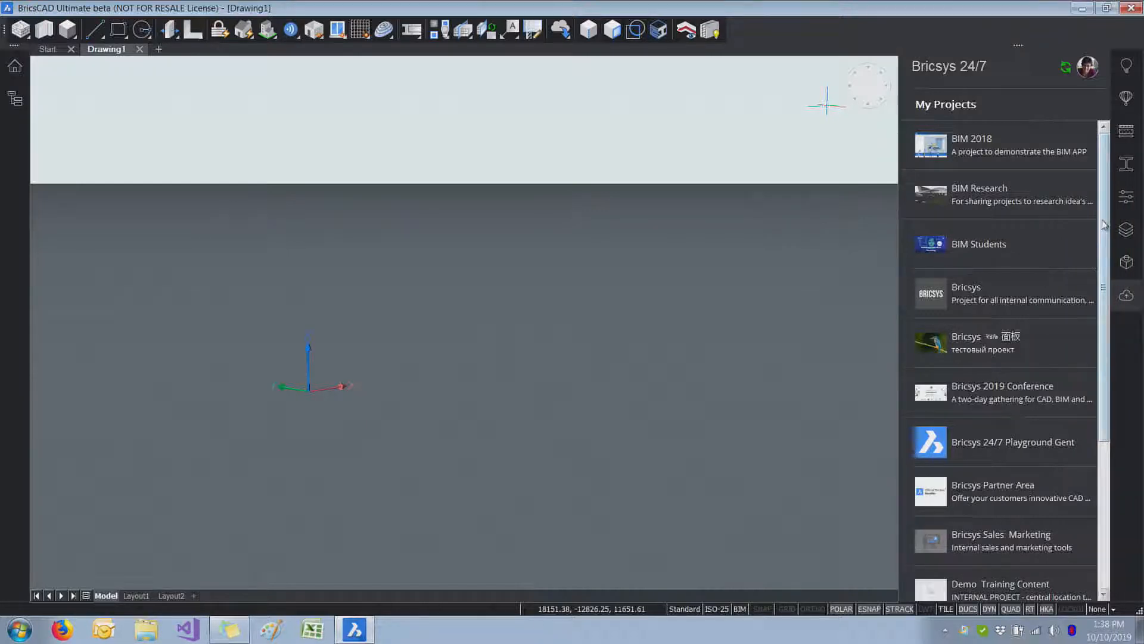
scroll(1091, 313, down, 6)
scroll(1094, 357, up, 3)
drag(1114, 284, 1113, 238)
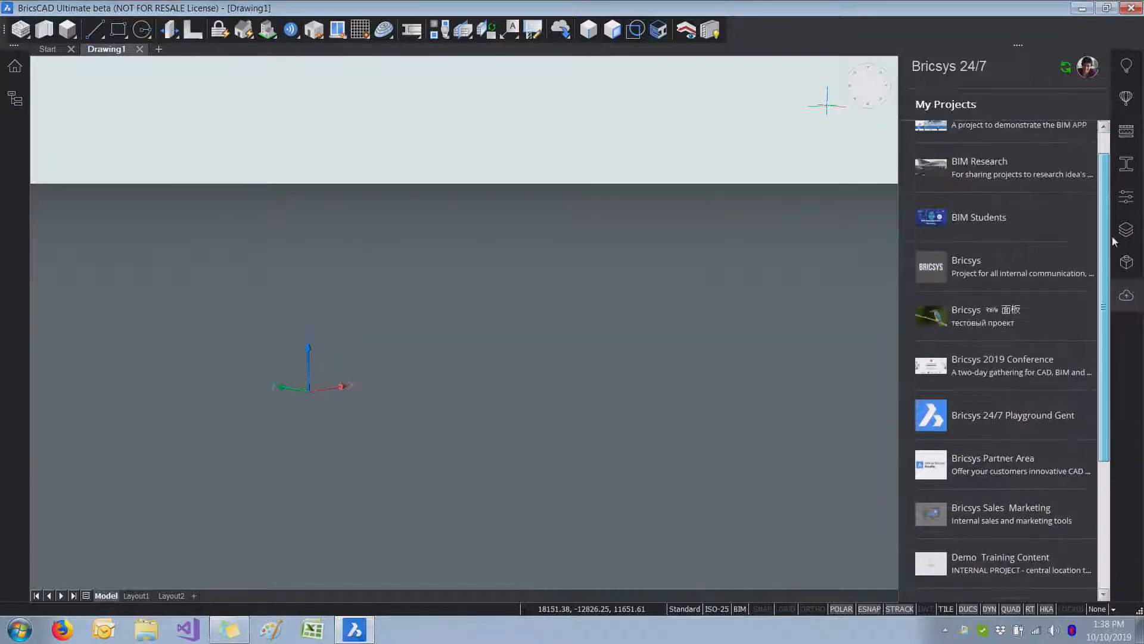
click(994, 279)
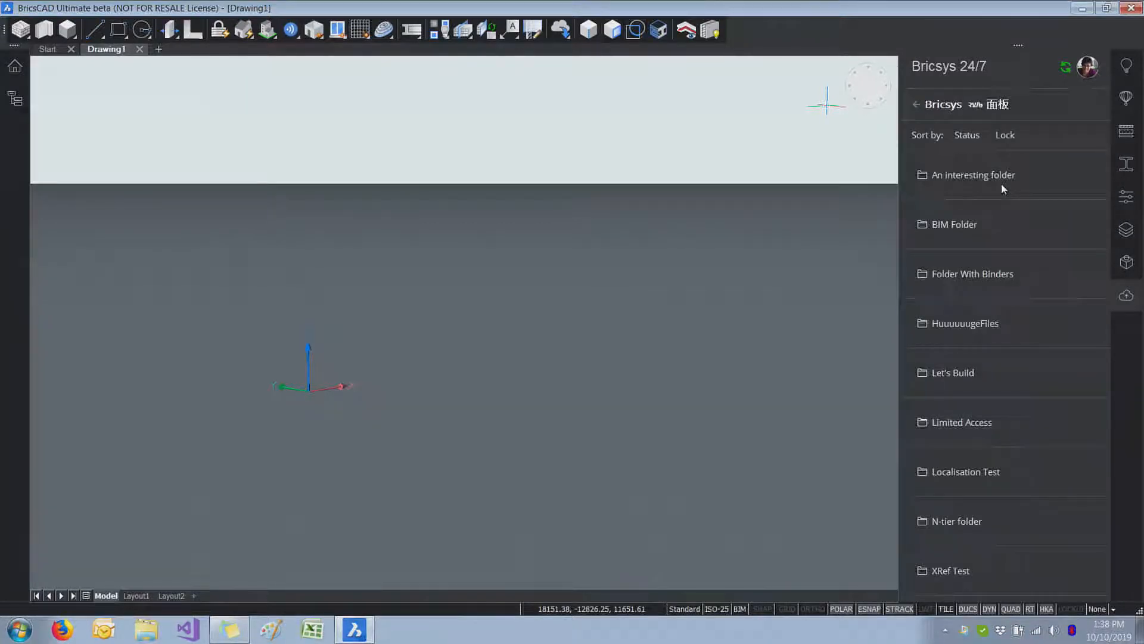
click(1001, 184)
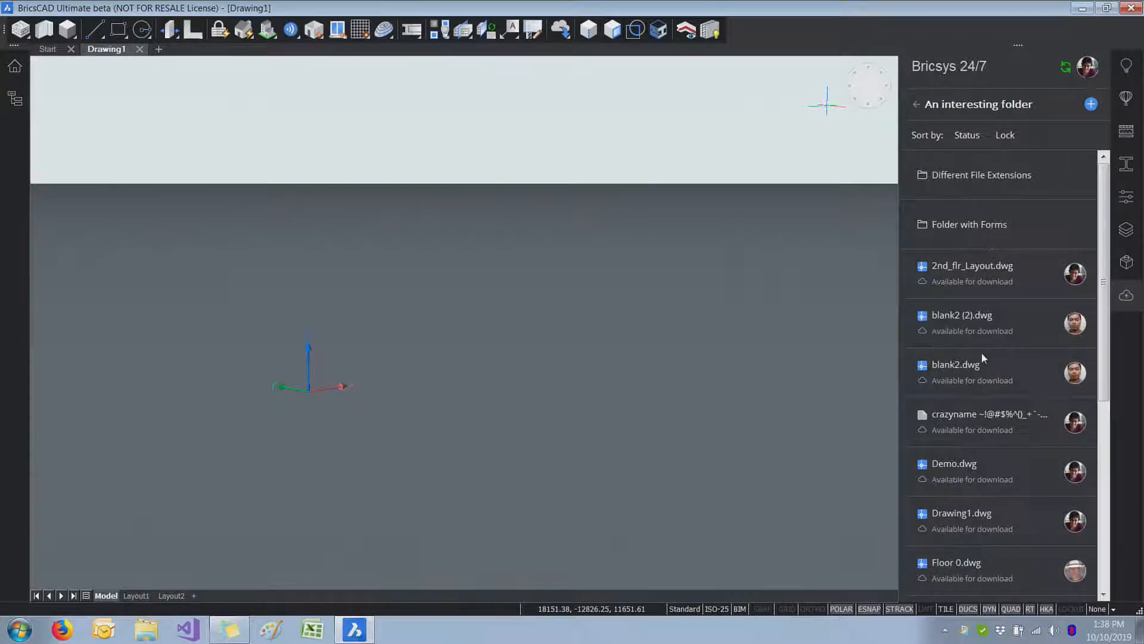
Step: Examine the files in "An interesting folder", including their download status, uploaders and locks
scroll(1090, 384, down, 5)
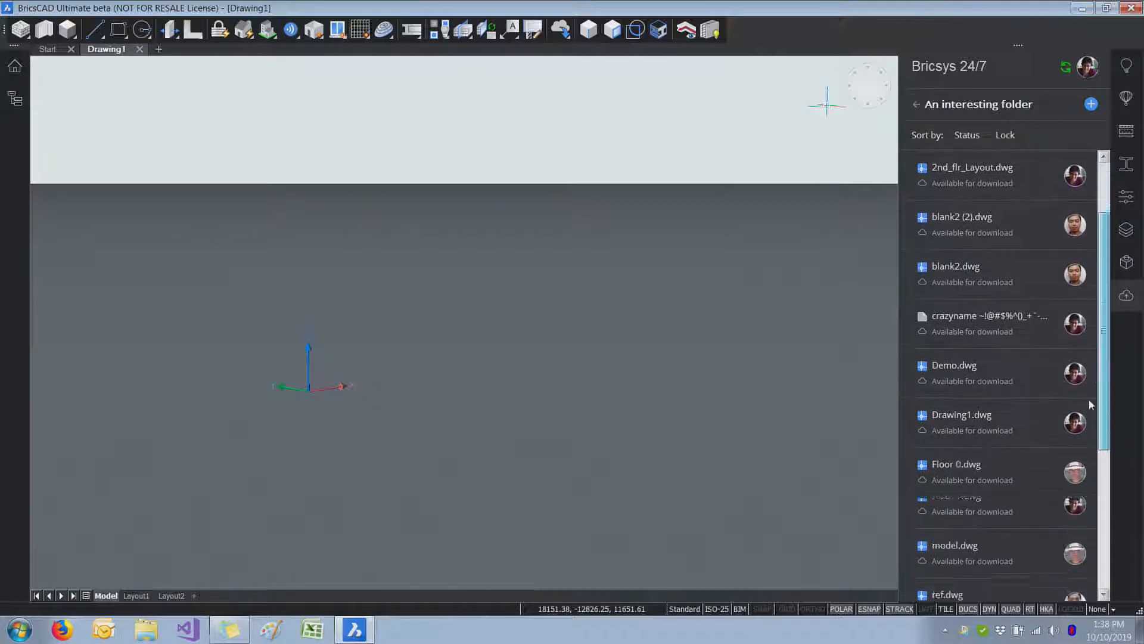
scroll(1086, 456, up, 4)
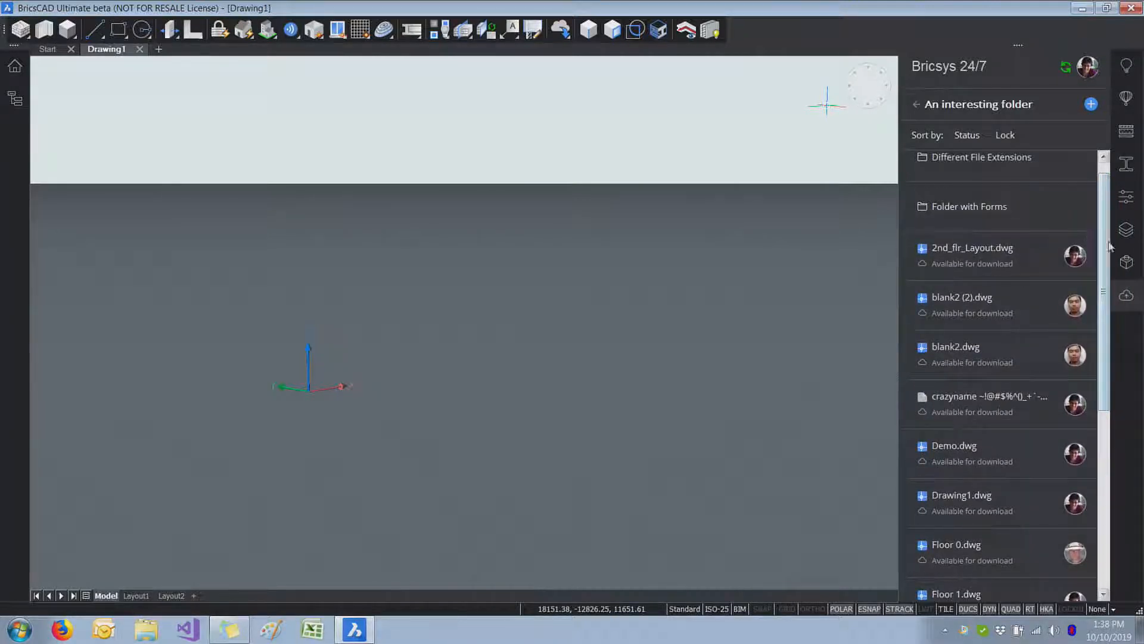
scroll(1091, 221, up, 1)
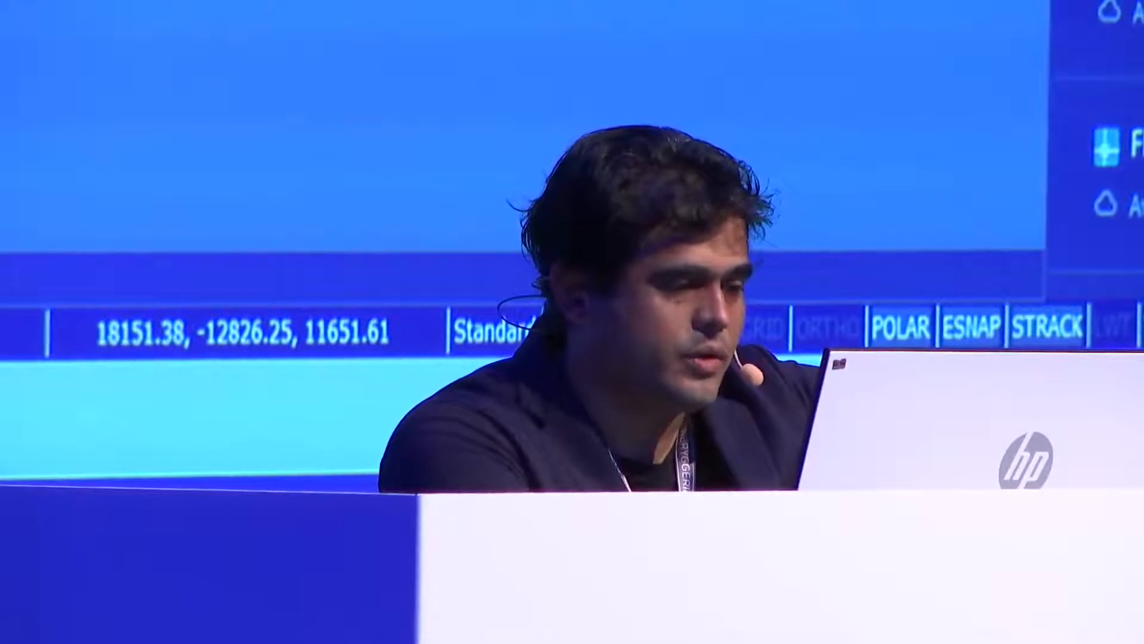
scroll(1103, 149, down, 2)
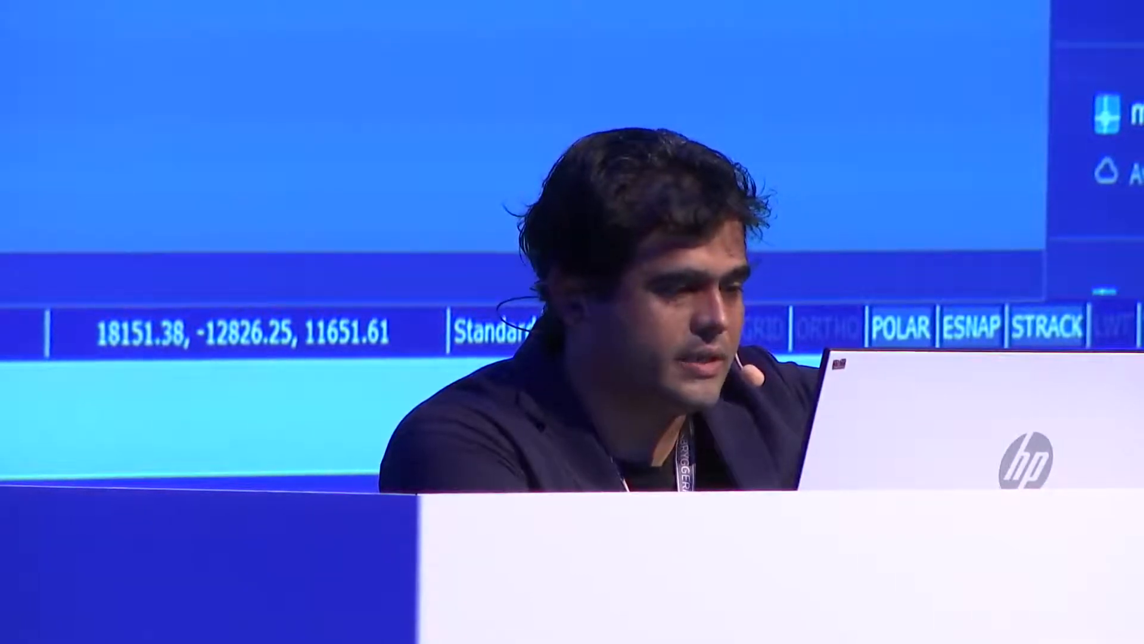
scroll(1103, 149, up, 3)
scroll(1103, 149, down, 2)
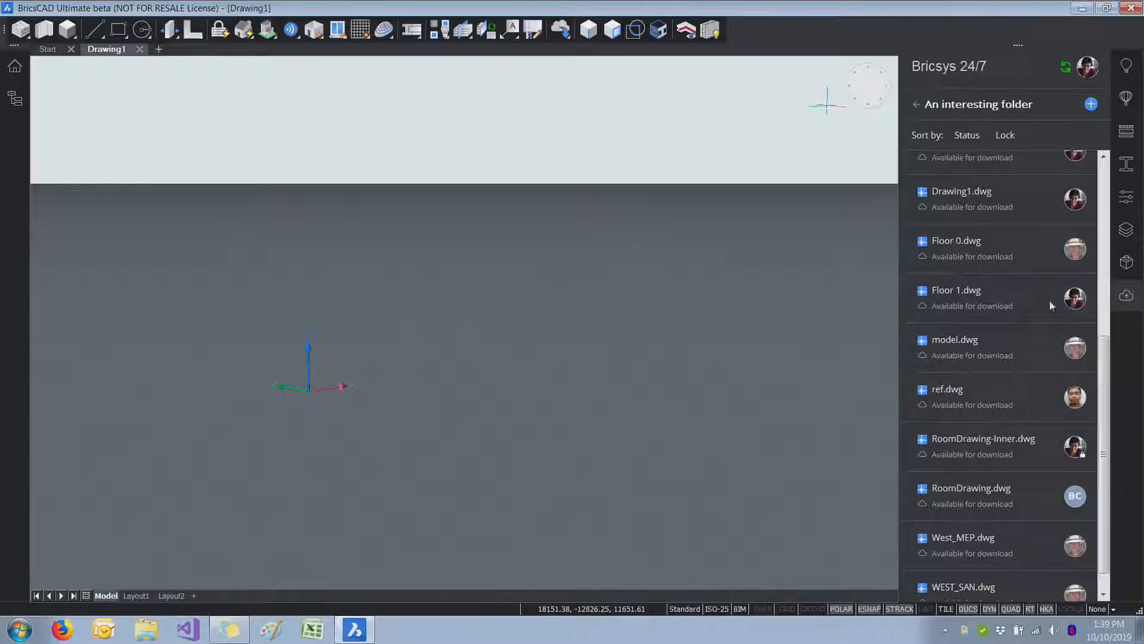
mouse_move(1078, 309)
Step: Download and open Demo.dwg from the cloud folder
scroll(1013, 309, up, 1)
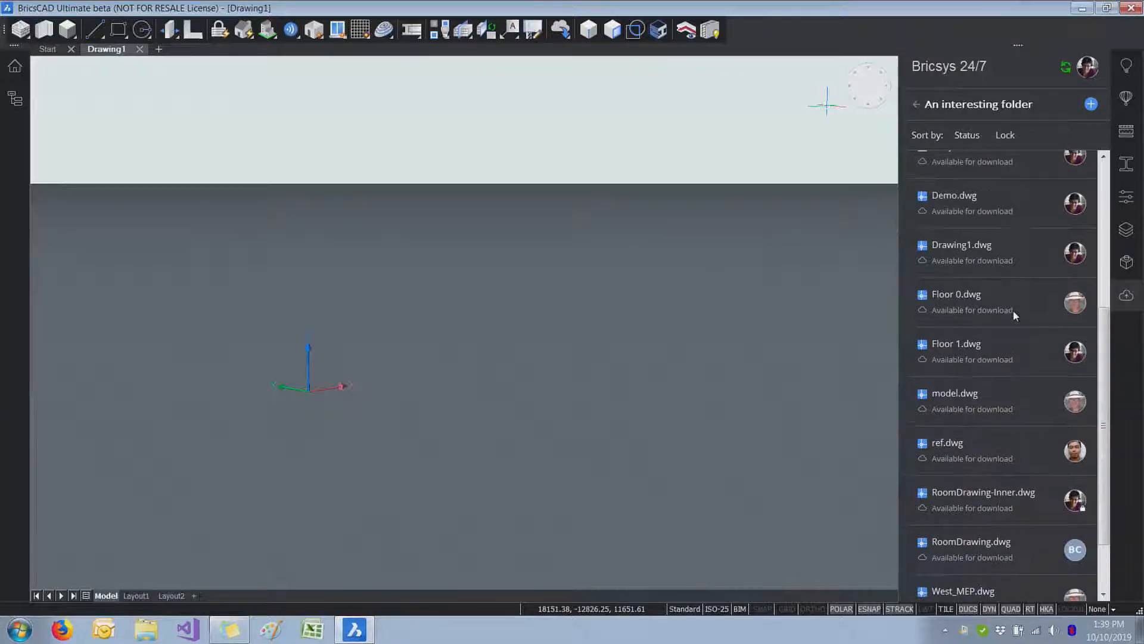
double_click(974, 209)
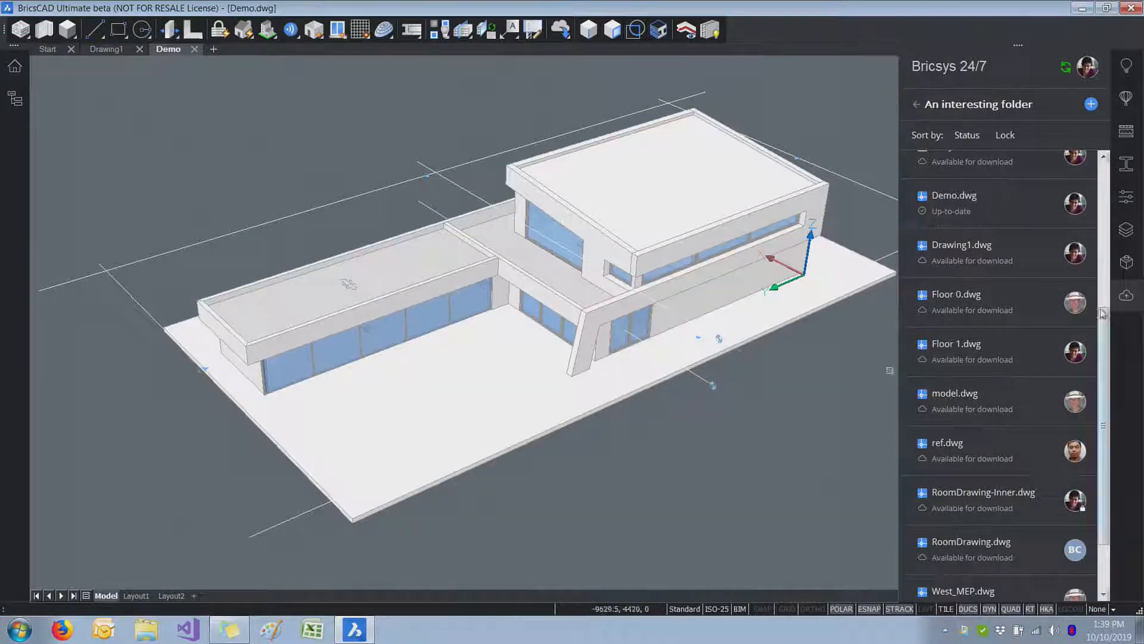
Step: Download all drawings from Floor 0.dwg through WEST_SAN.dwg together from the cloud folder
scroll(949, 302, down, 2)
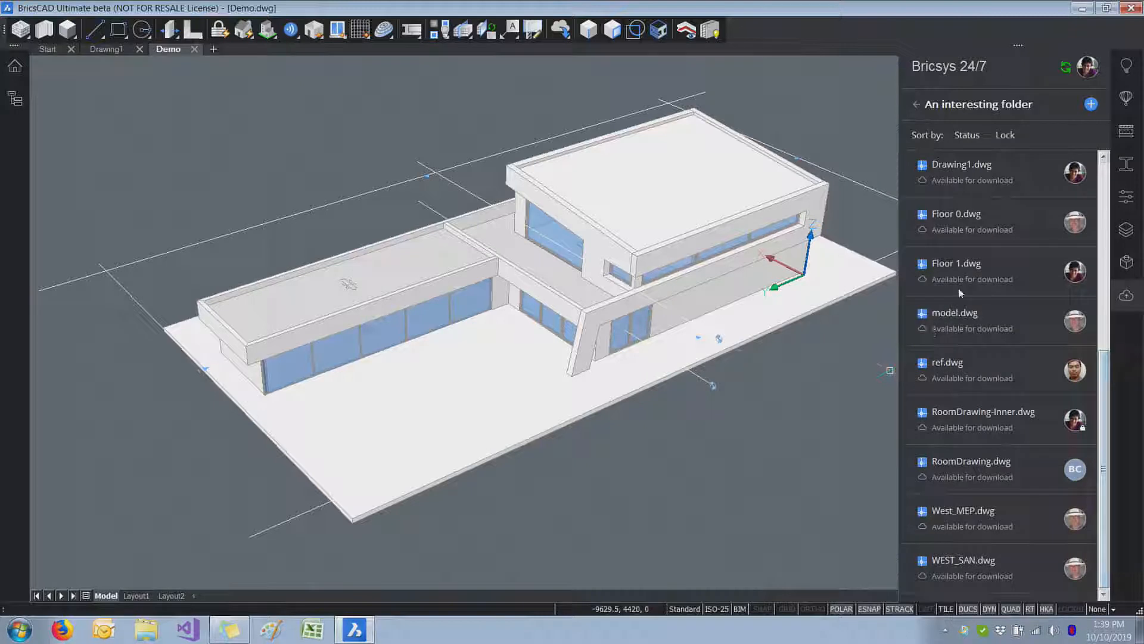
click(967, 227)
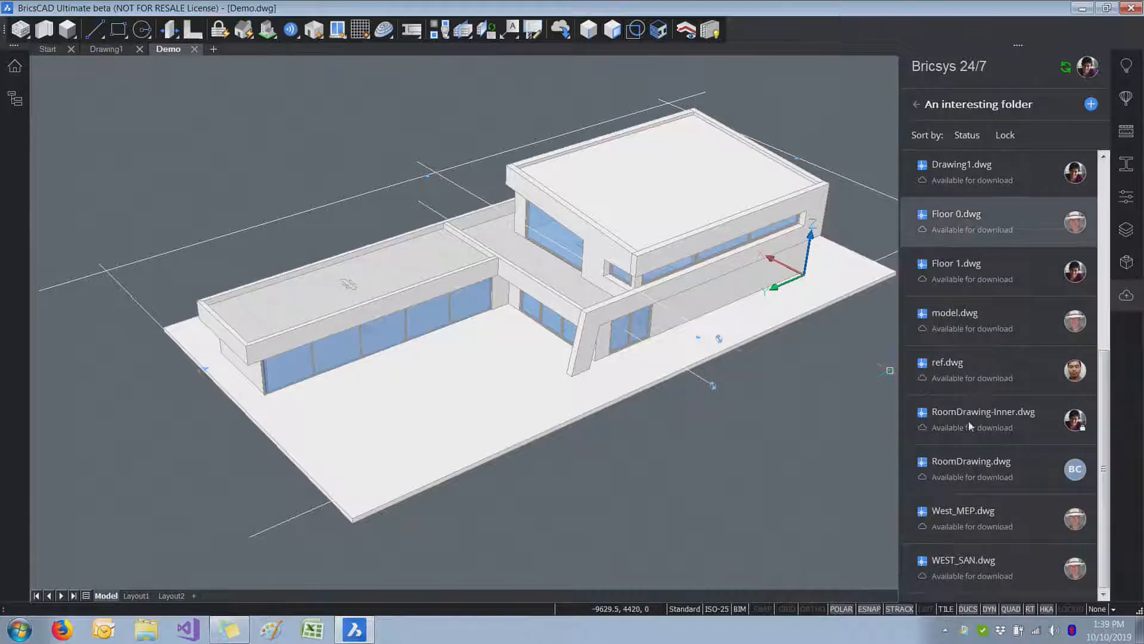
right_click(986, 321)
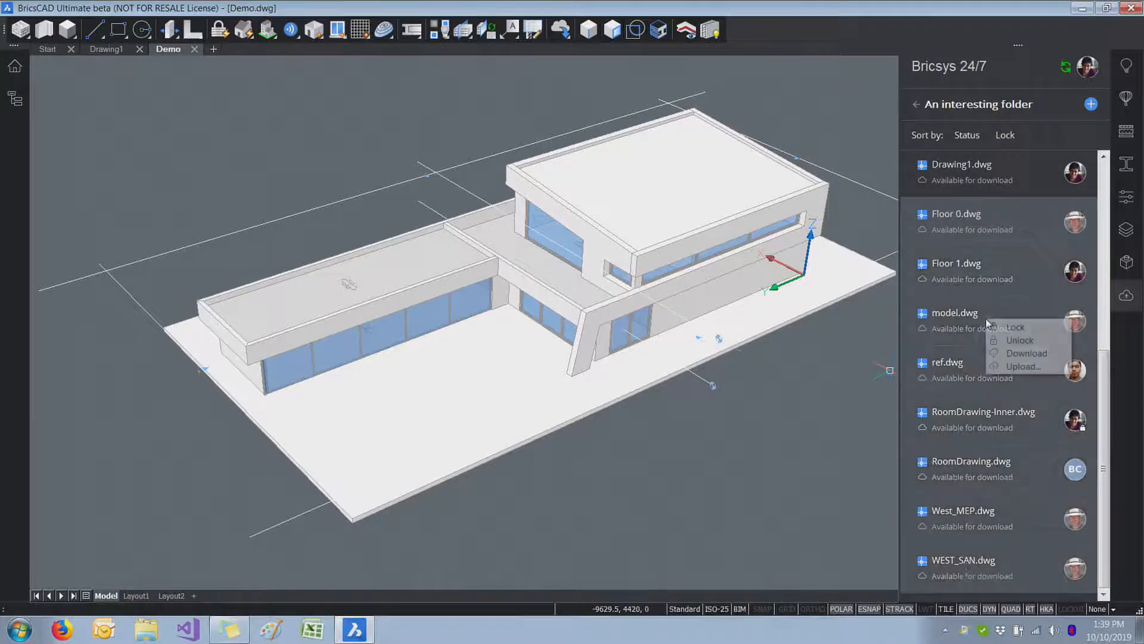
click(1021, 354)
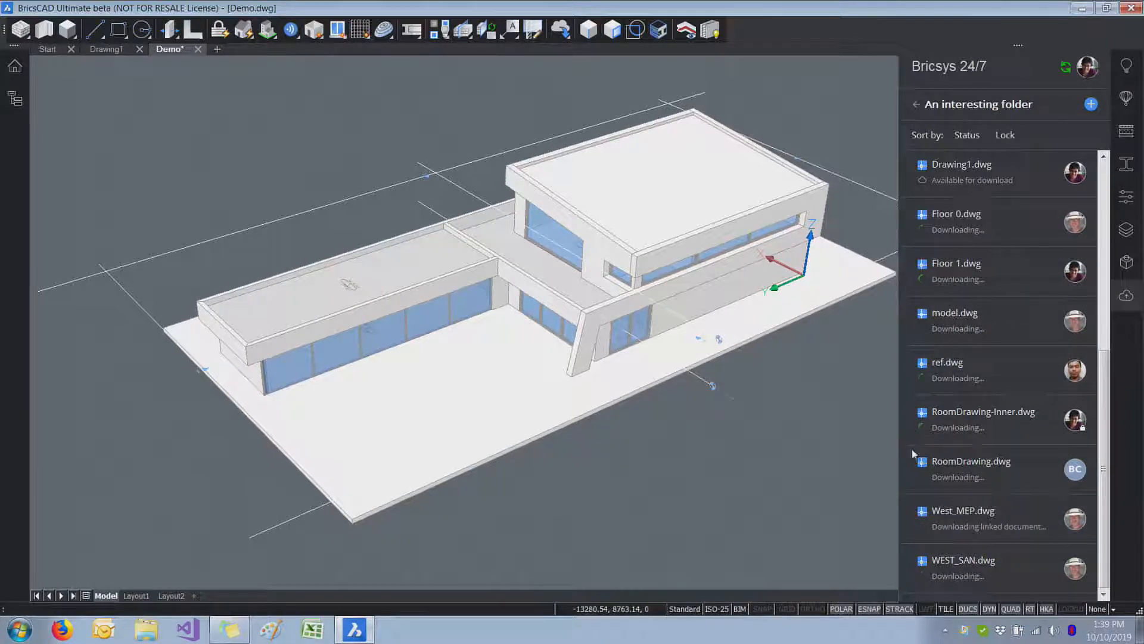
Step: Inspect the Demo.dwg building model from several sides while the selected files download
shift+middle_drag(889, 477, 756, 356)
mouse_move(811, 320)
shift+middle_down()
mouse_move(811, 350)
mouse_move(812, 339)
shift+middle_up()
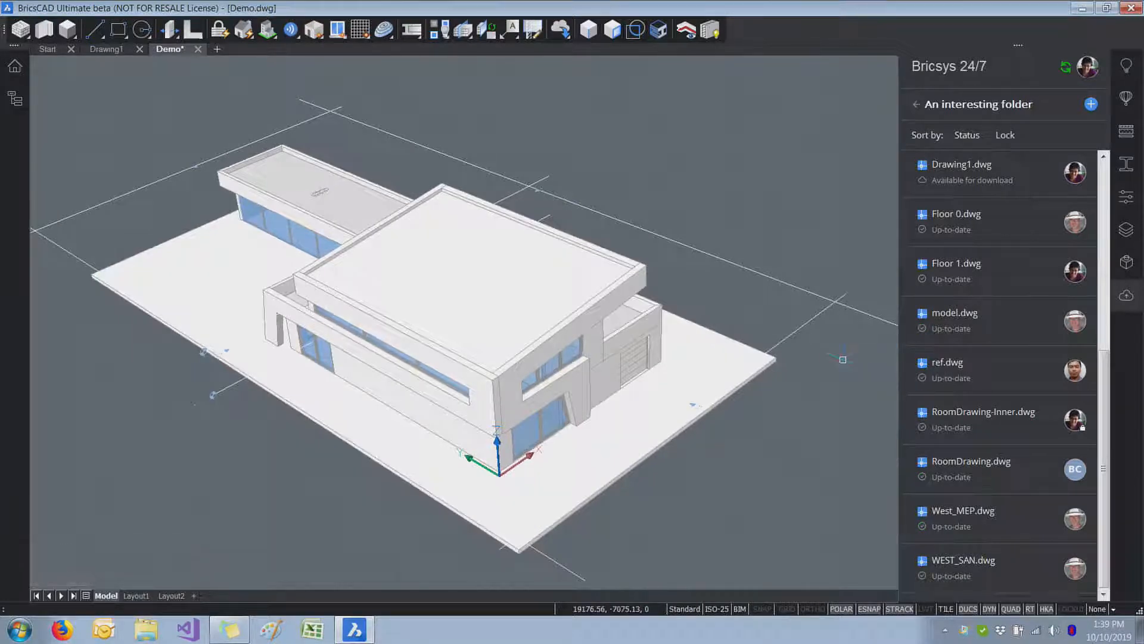
shift+middle_drag(843, 359, 781, 404)
Step: Search the program settings for "cloud down" and review the Cloud download path and Cloud server settings
text(OPTIONS)
key(Return)
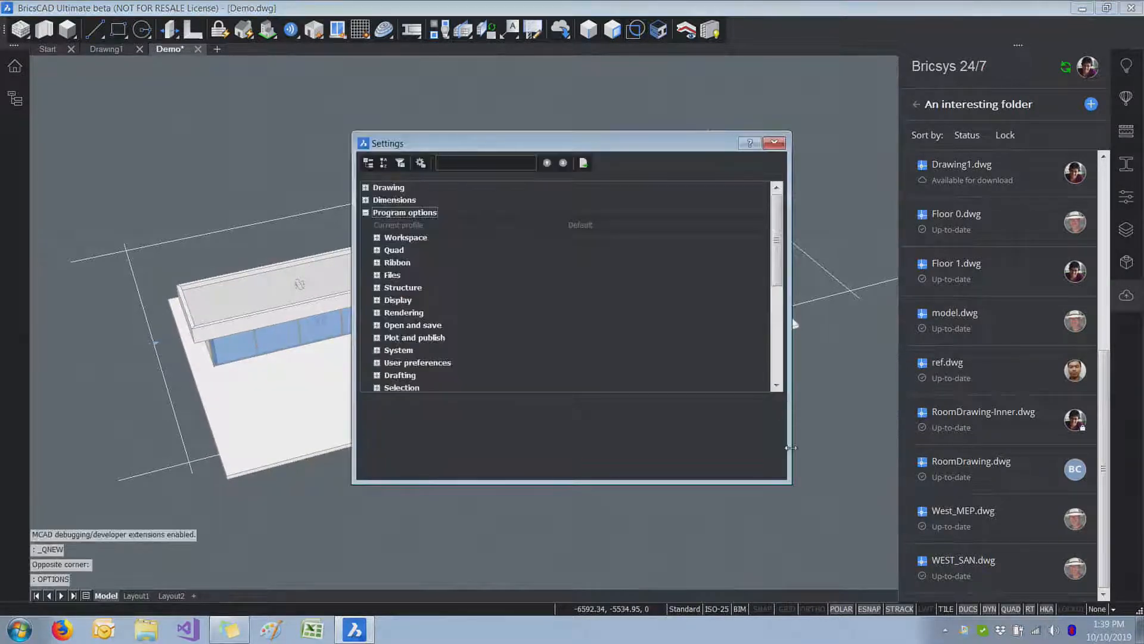
text(cloud )
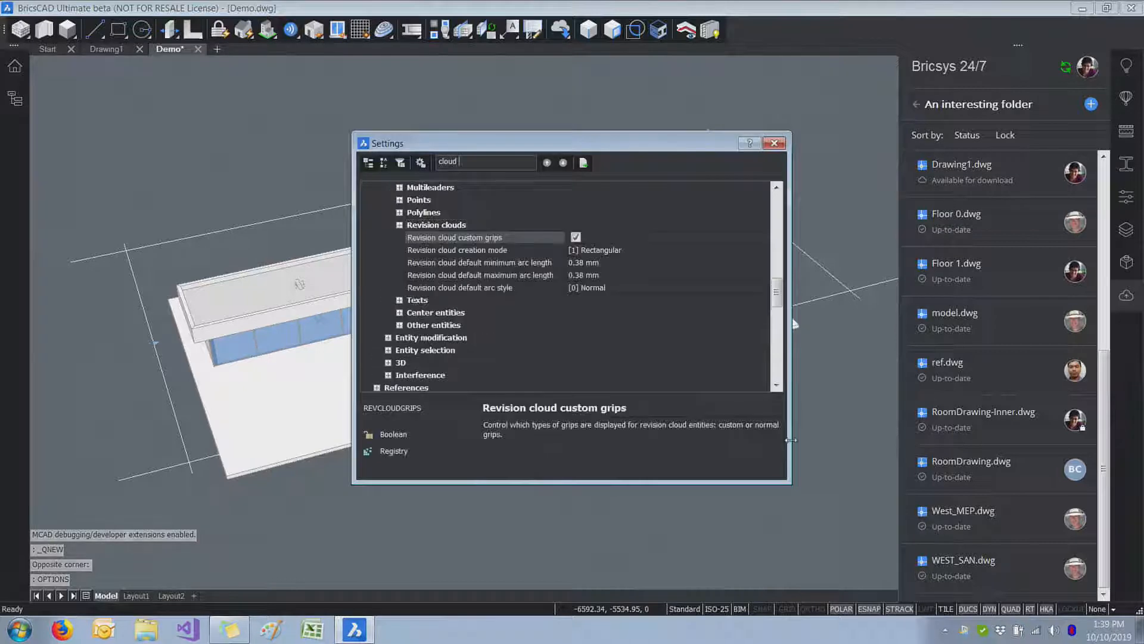
text(down)
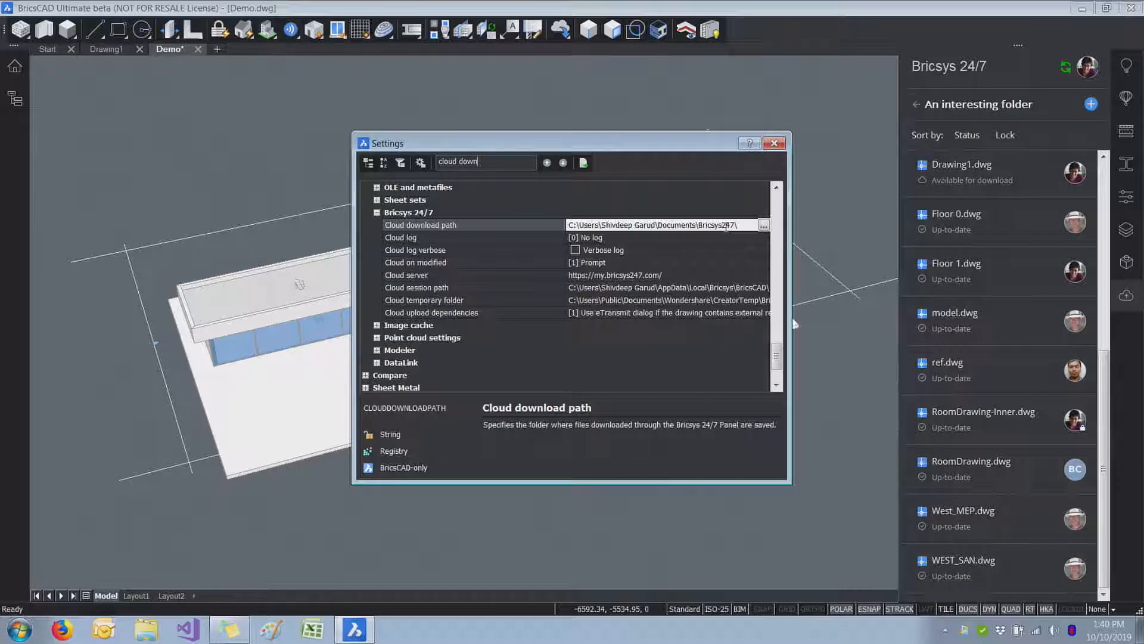
click(697, 276)
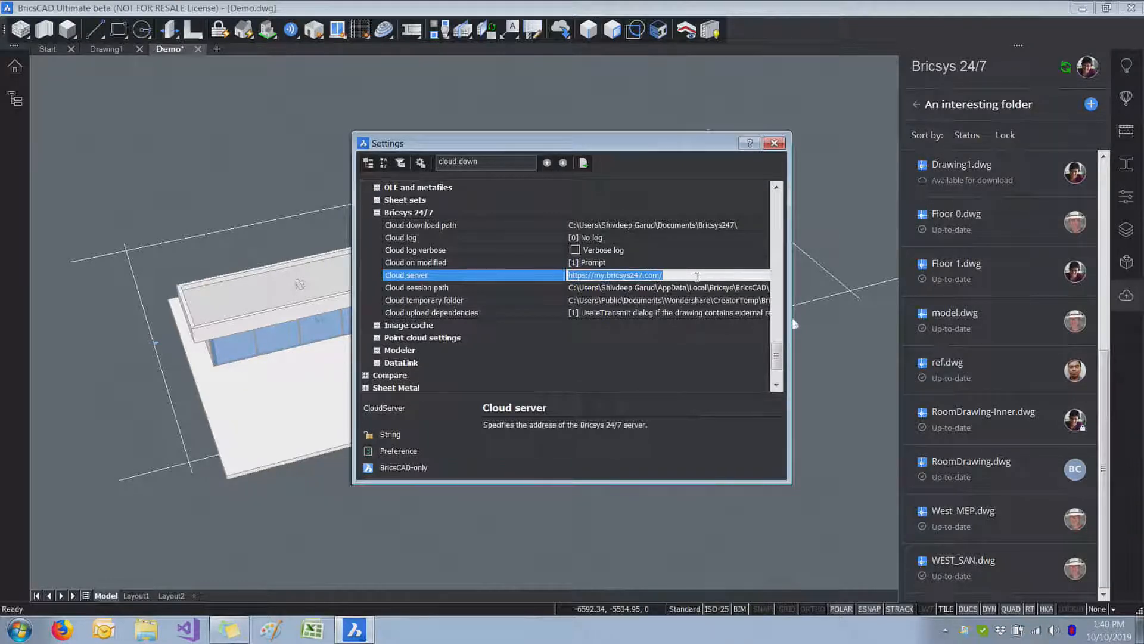
click(774, 143)
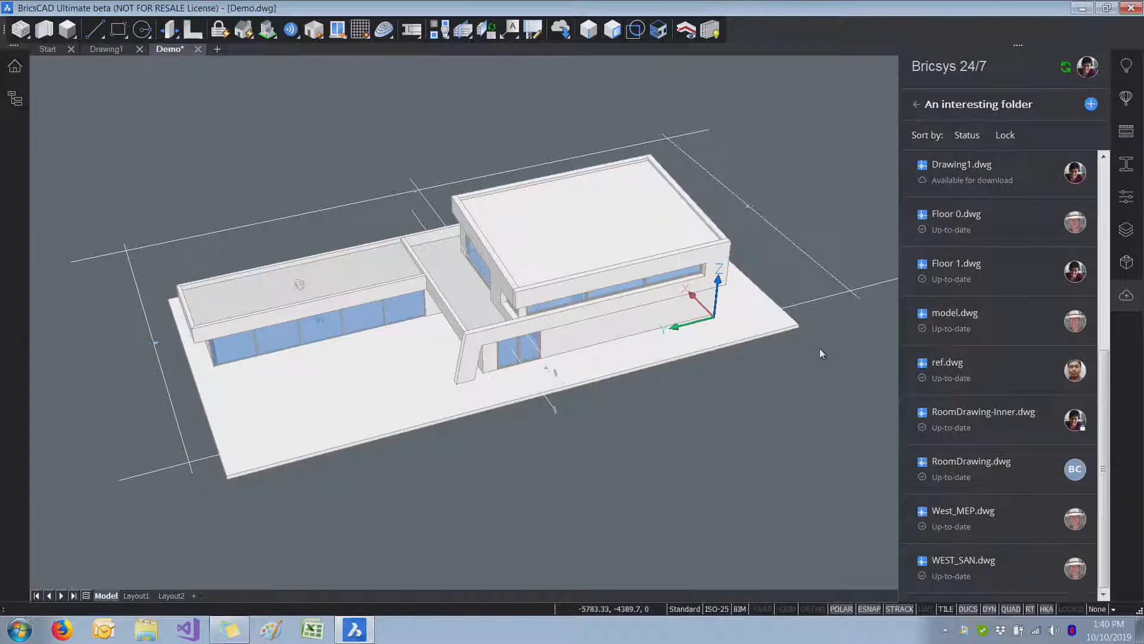
Step: Open the "Different File Extensions" subfolder, view BIC.jpg from it, and close the image viewer
shift+middle_drag(820, 348, 841, 344)
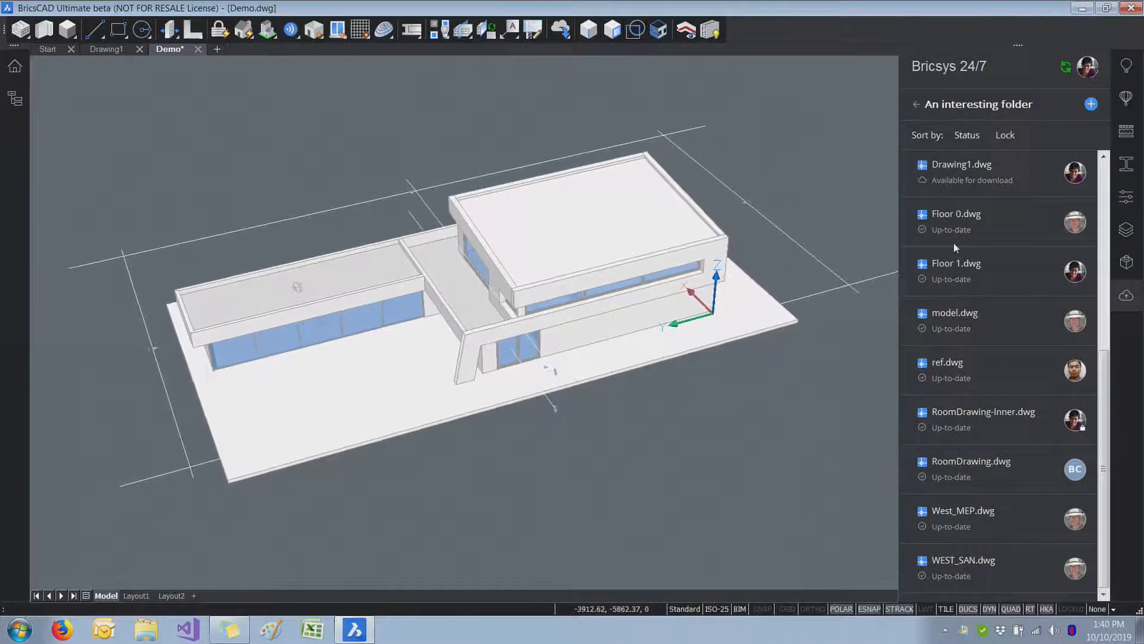
scroll(965, 322, up, 5)
scroll(967, 332, down, 5)
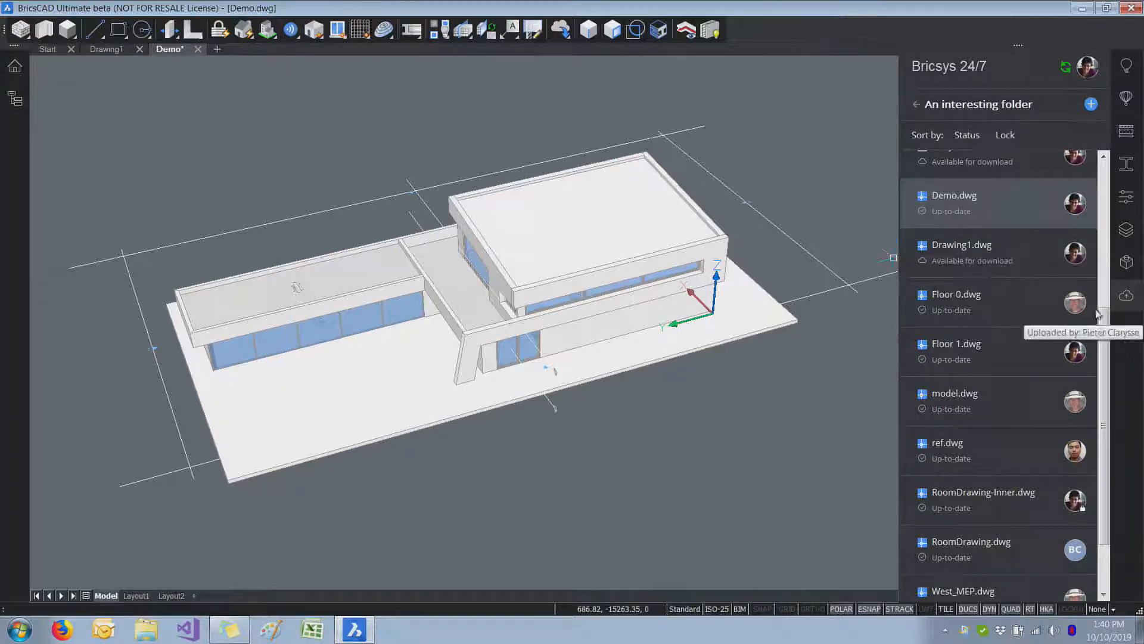
scroll(1049, 268, up, 5)
click(1015, 180)
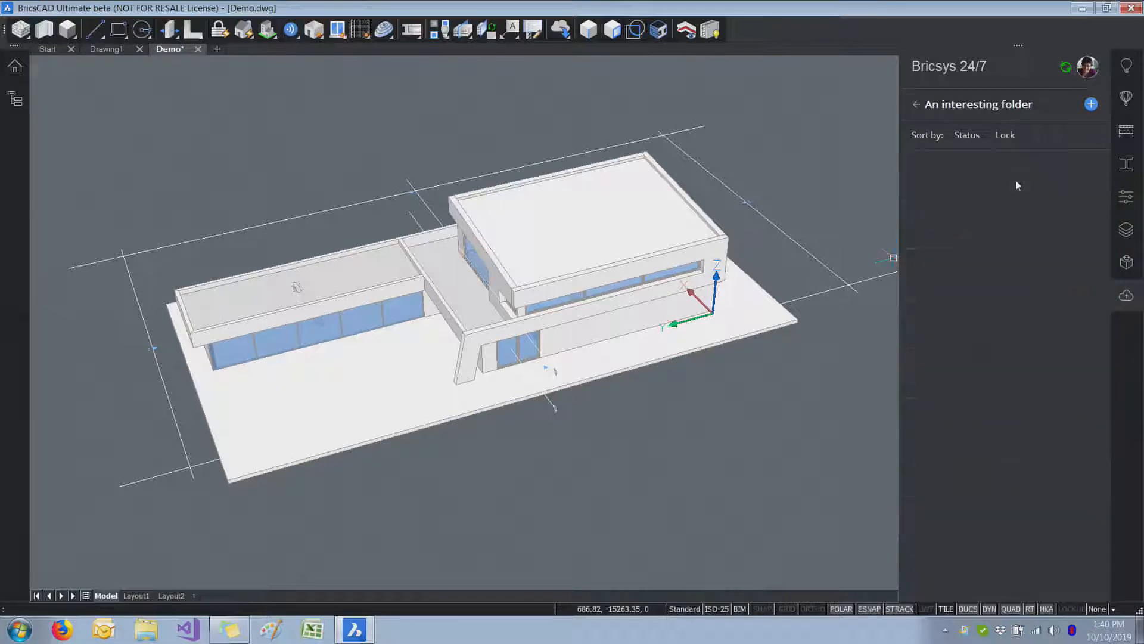
double_click(975, 278)
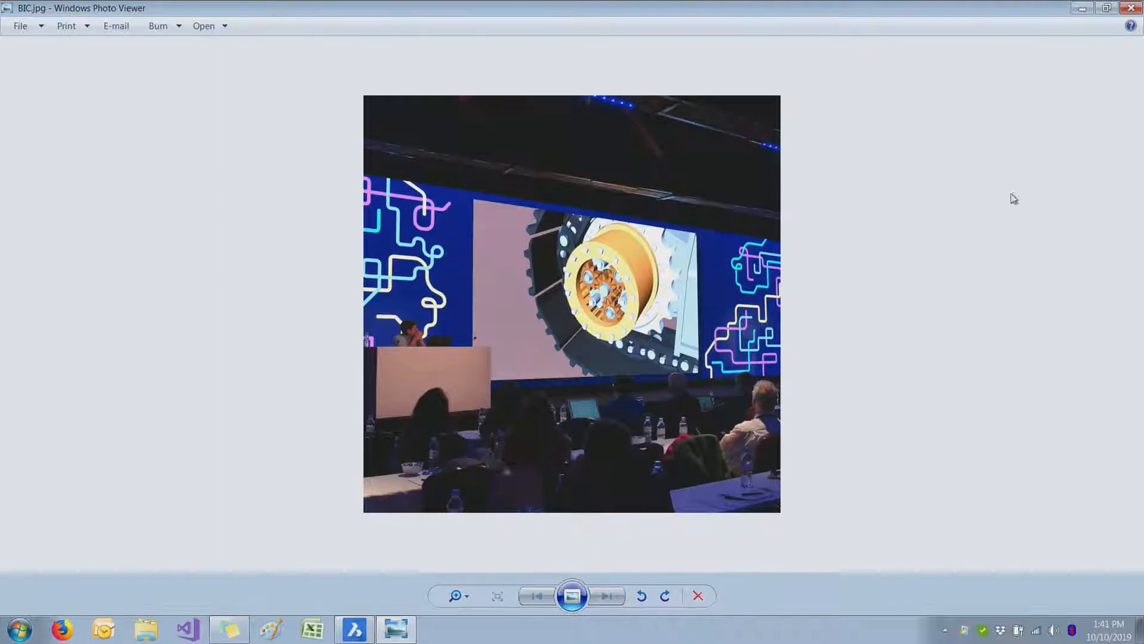
click(1137, 8)
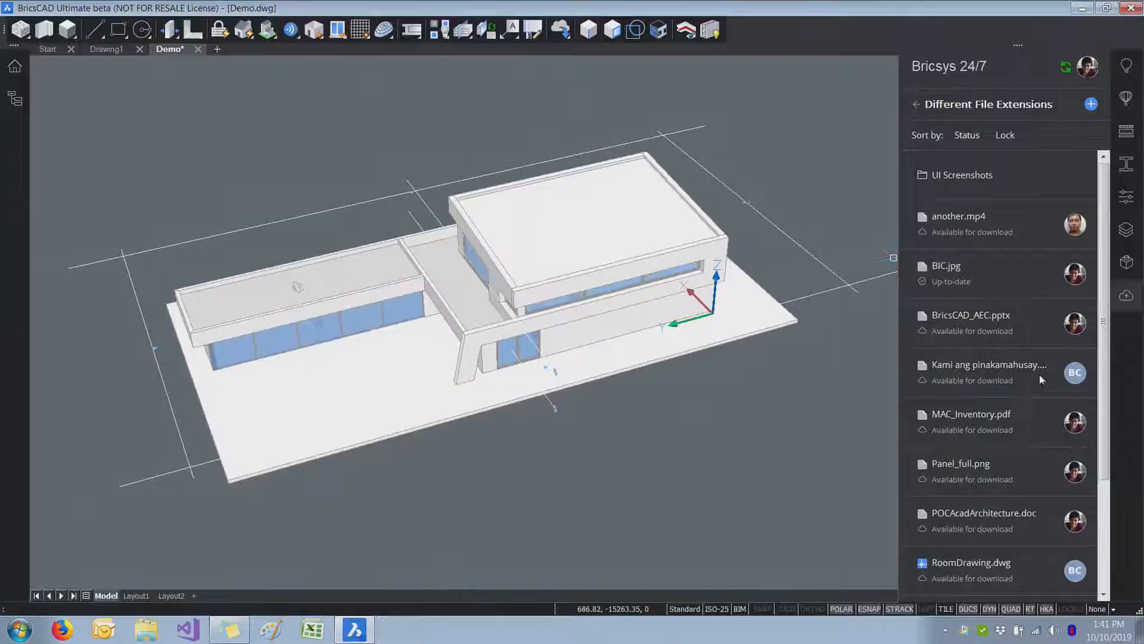
Step: Try to open Thumbs.db from the "Different File Extensions" folder
scroll(1007, 453, down, 3)
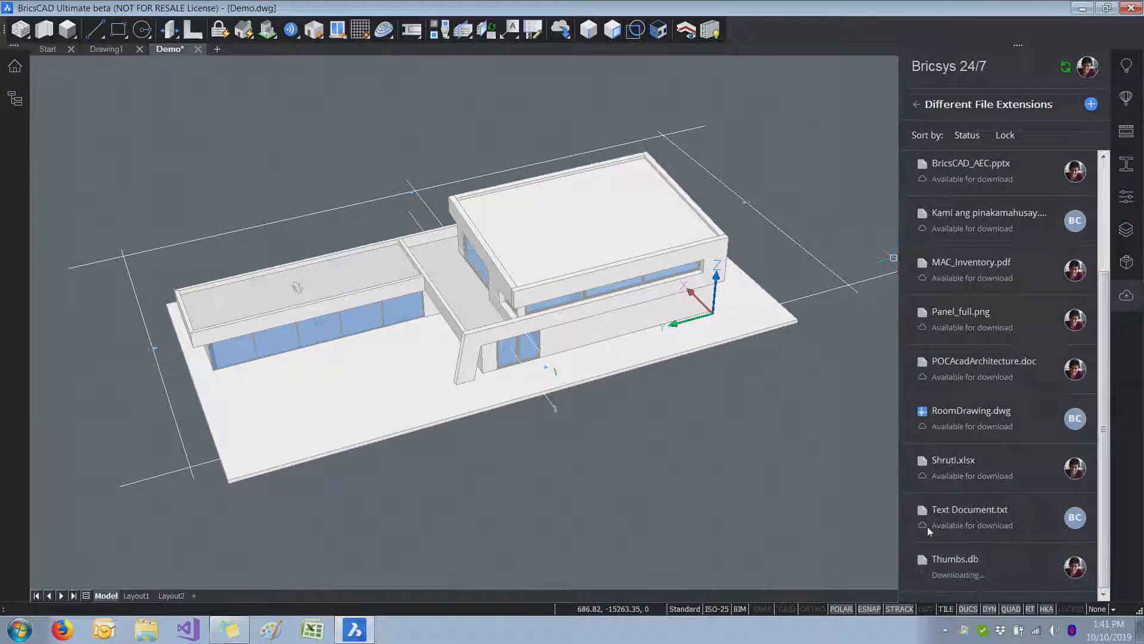
double_click(956, 579)
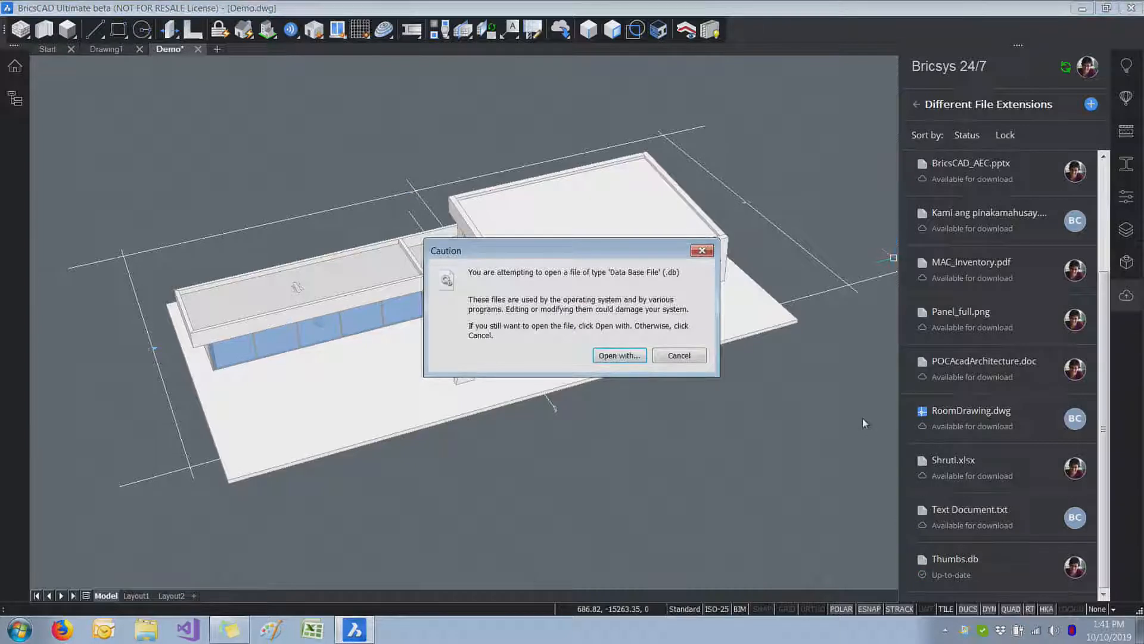
click(702, 251)
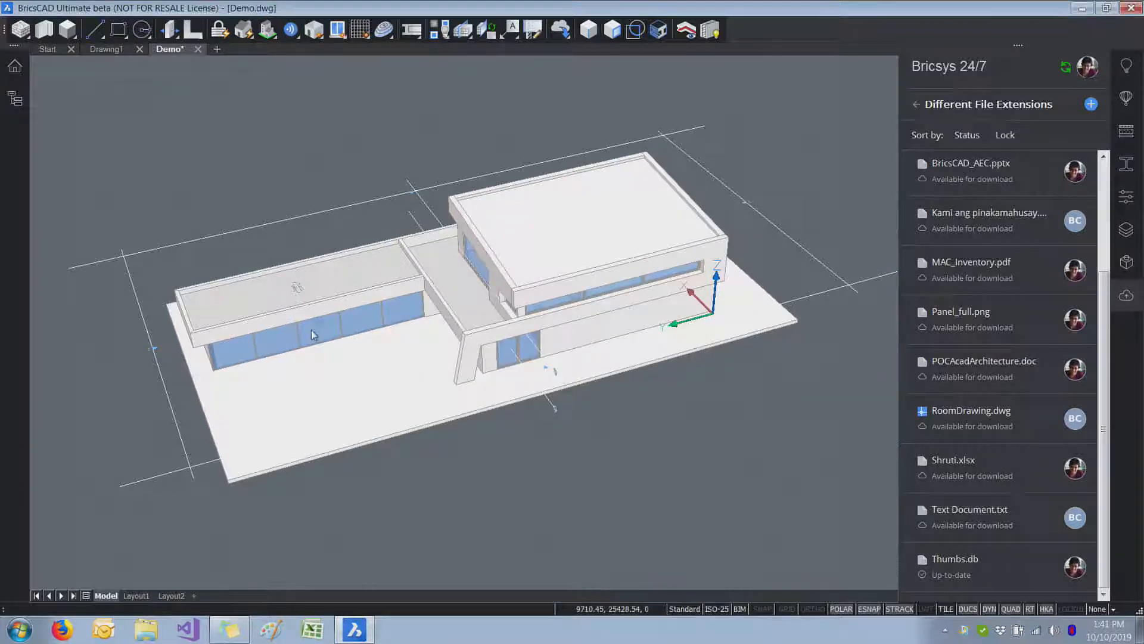
Step: Close Demo.dwg without saving its changes
click(198, 49)
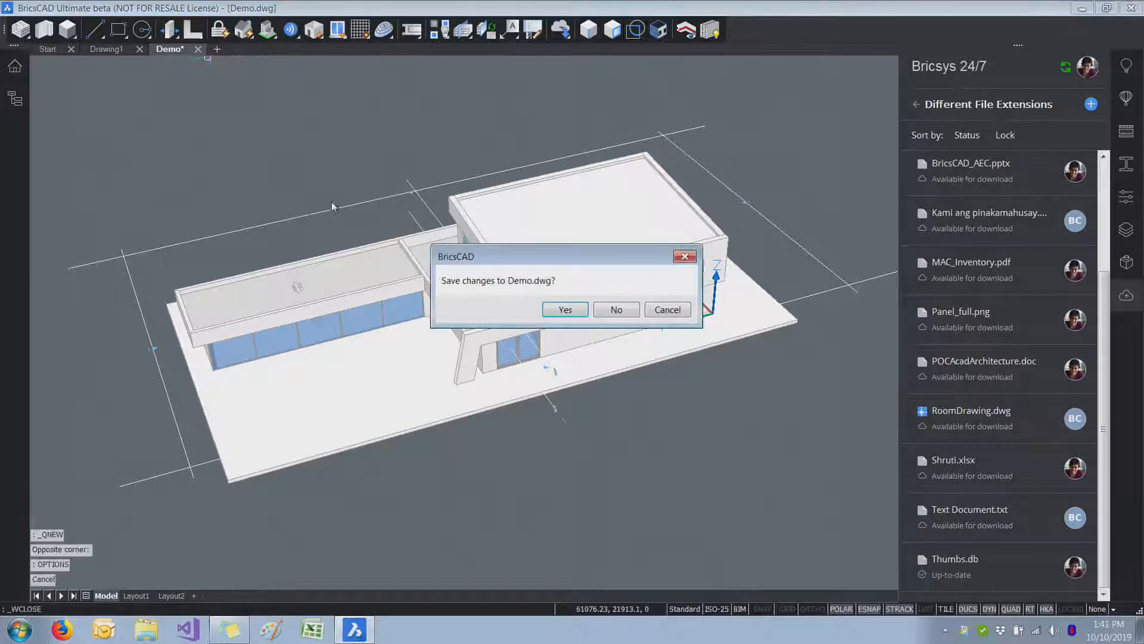
click(617, 310)
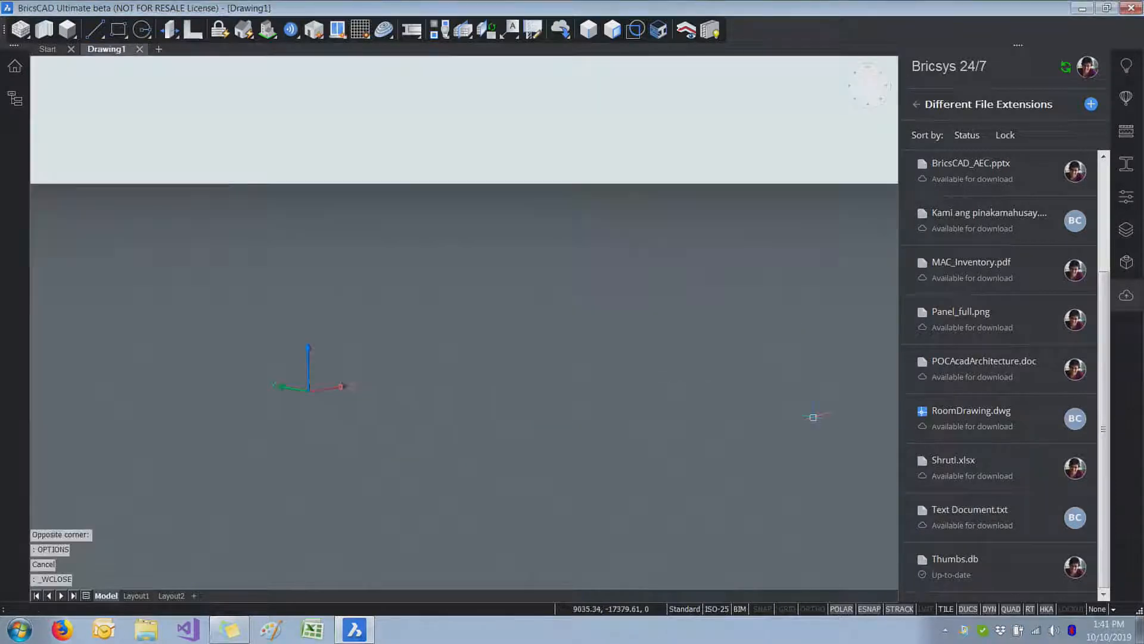
Step: Return to "An interesting folder" and open RoomDrawing-Inner.dwg
click(916, 105)
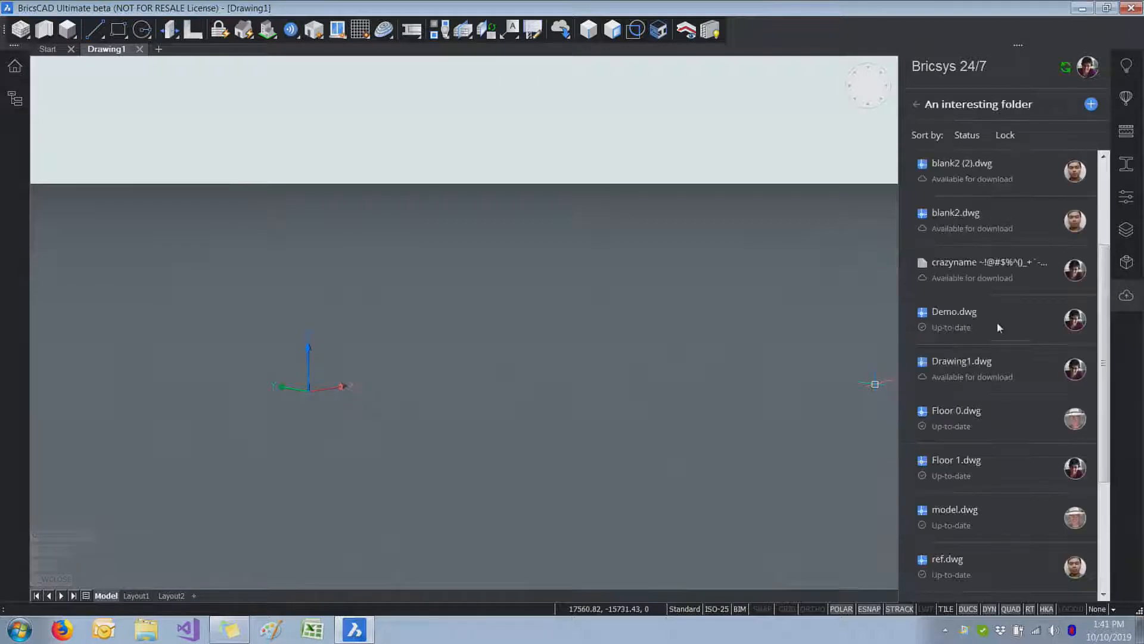
drag(1101, 304, 1116, 416)
double_click(987, 416)
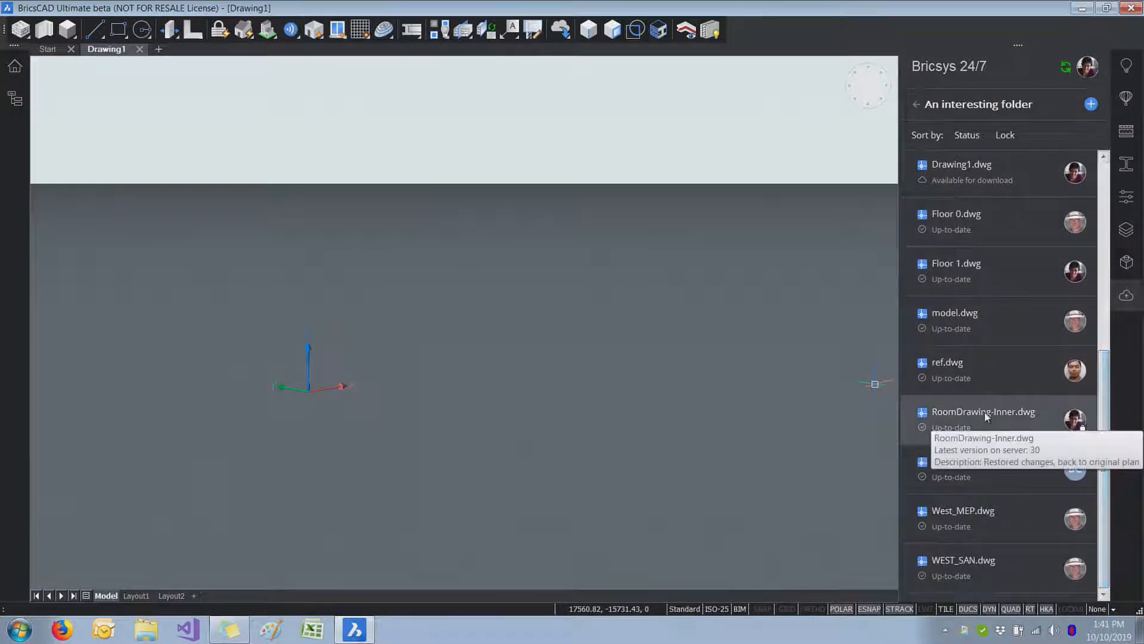
Step: Erase the middle workstation's chair, desk and adjoining drawer cabinet in the room with the stepped wall
mouse_move(802, 320)
shift+middle_down()
mouse_move(781, 428)
mouse_move(690, 423)
mouse_move(524, 344)
shift+middle_up()
text(e)
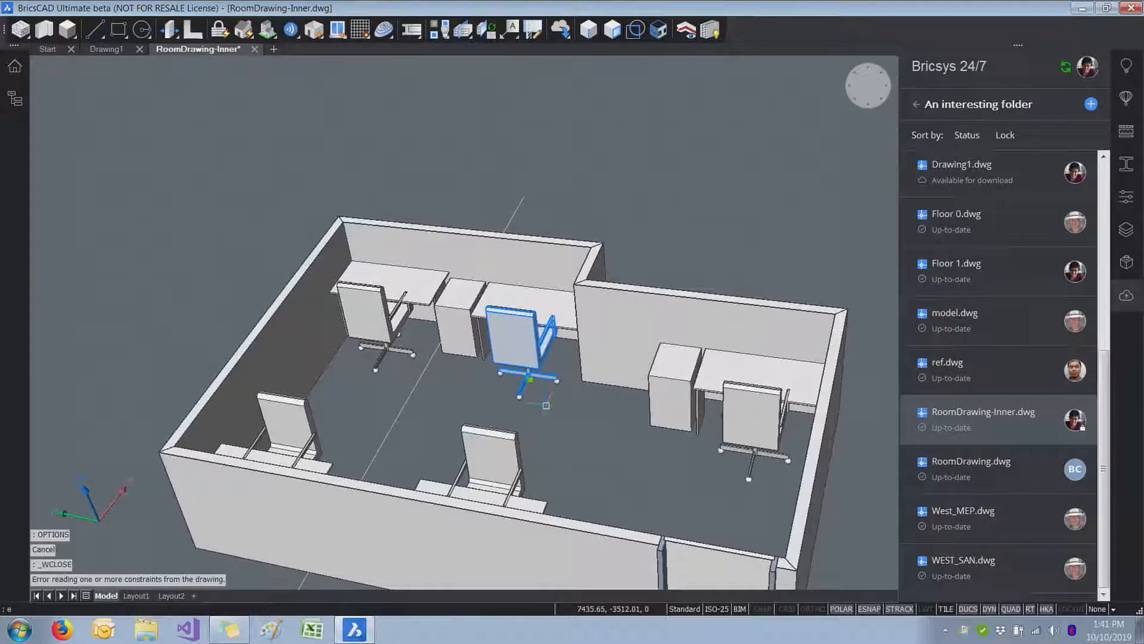
key(Return)
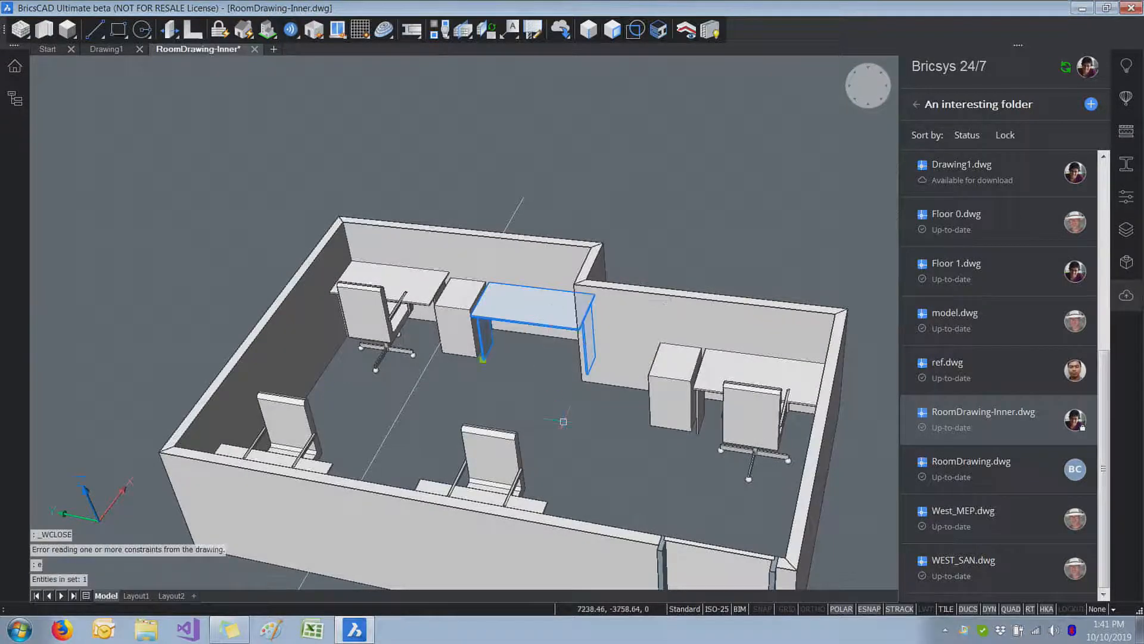
text(e)
key(Return)
mouse_move(564, 421)
shift+middle_down()
mouse_move(658, 404)
mouse_move(665, 387)
mouse_move(627, 340)
shift+middle_up()
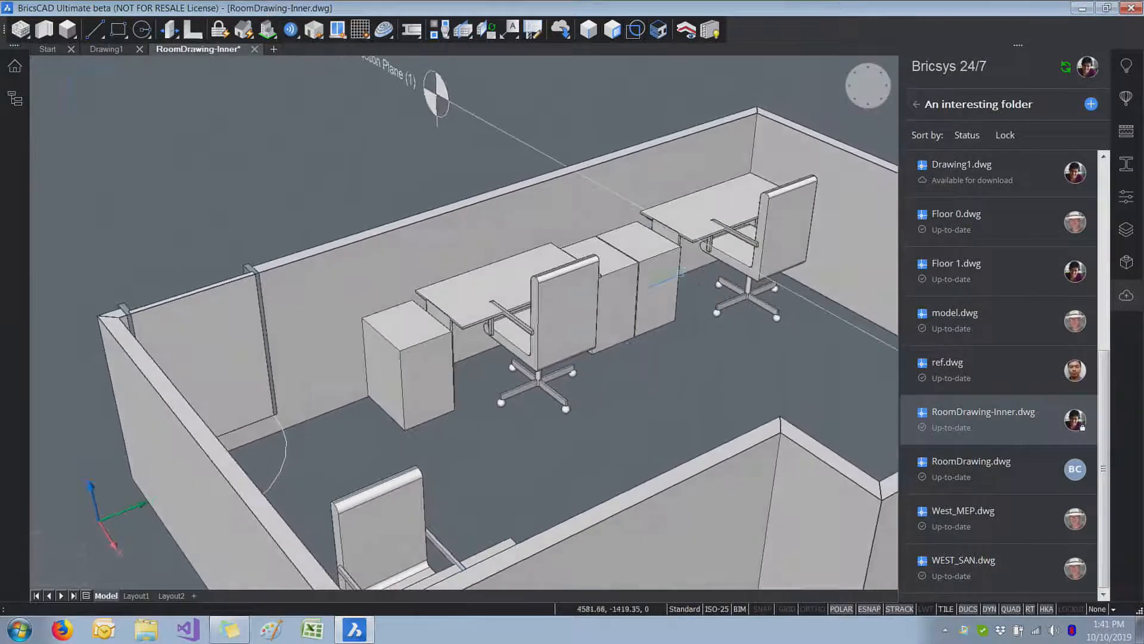
click(629, 295)
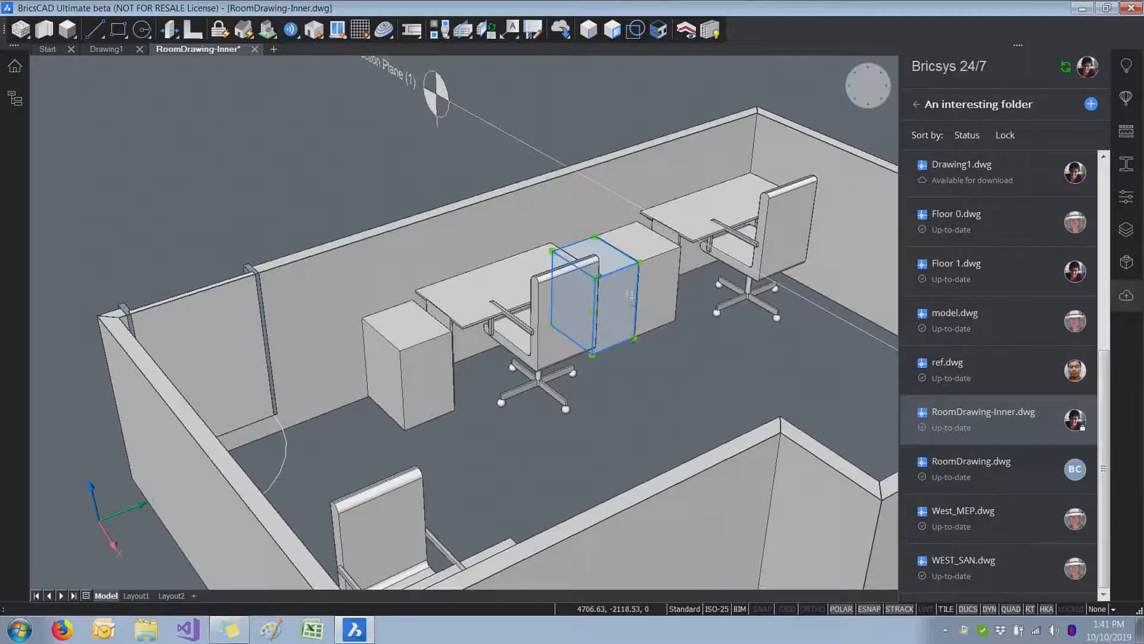
text(e)
key(Return)
Step: Move the chair, desk and drawer cabinet of the workstation nearest the door a short distance along the wall toward the door
drag(579, 394, 472, 368)
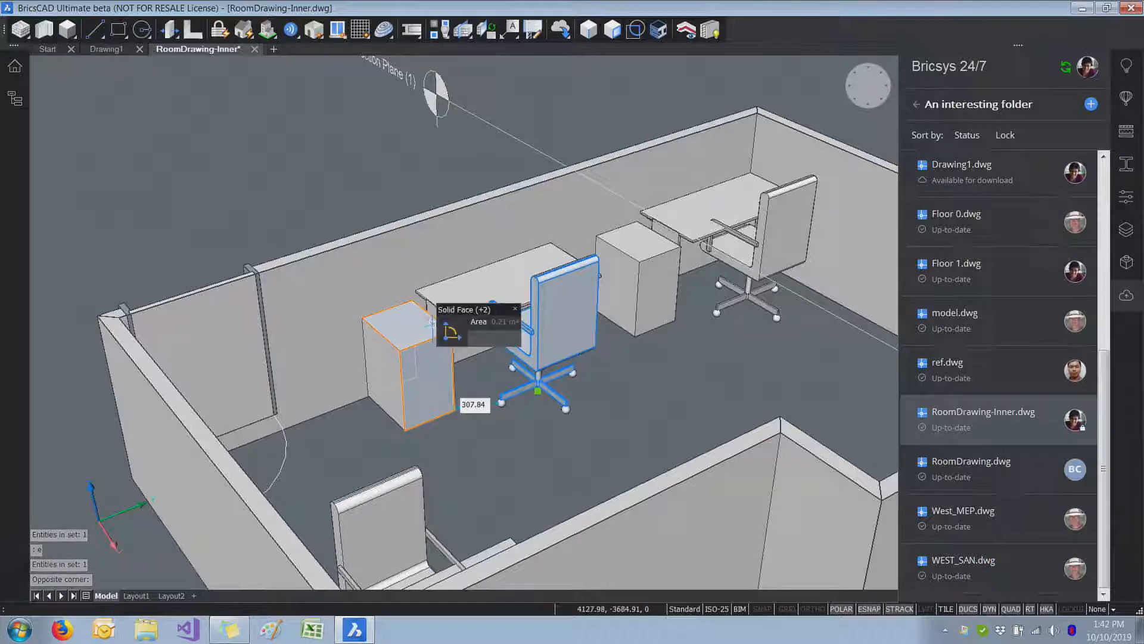
key(Escape)
click(471, 298)
click(388, 361)
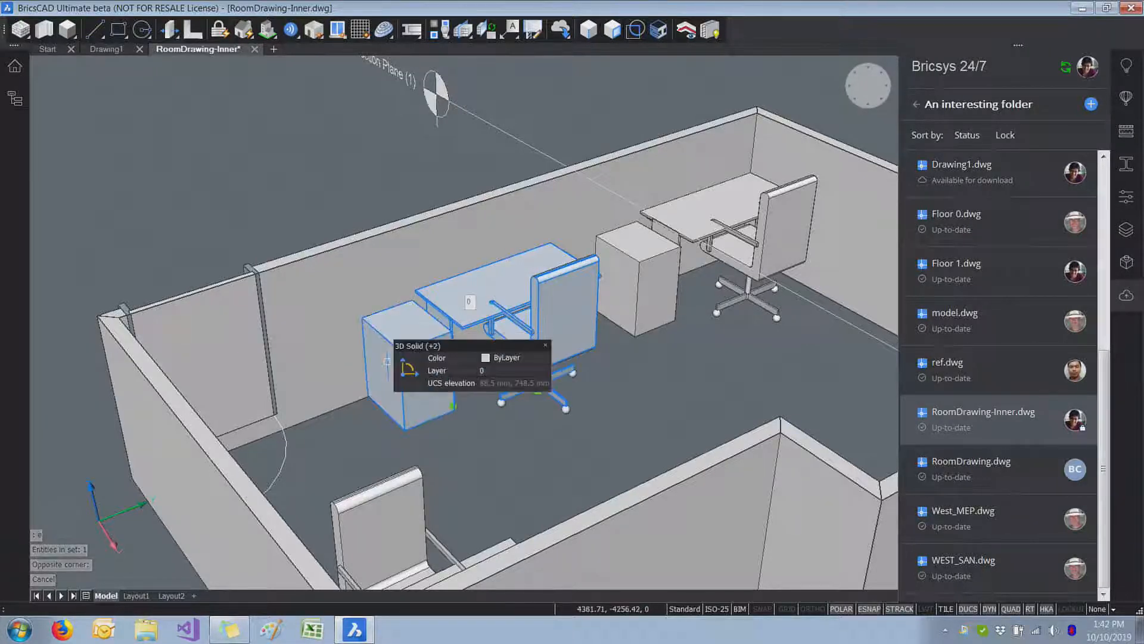
key(Return)
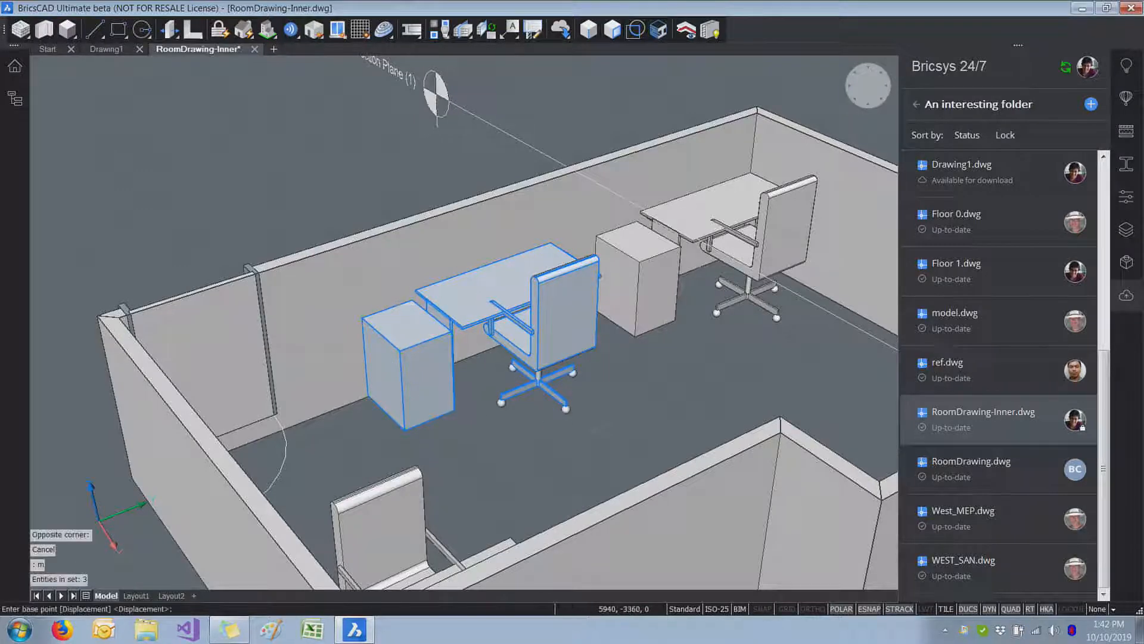
click(553, 419)
key(Escape)
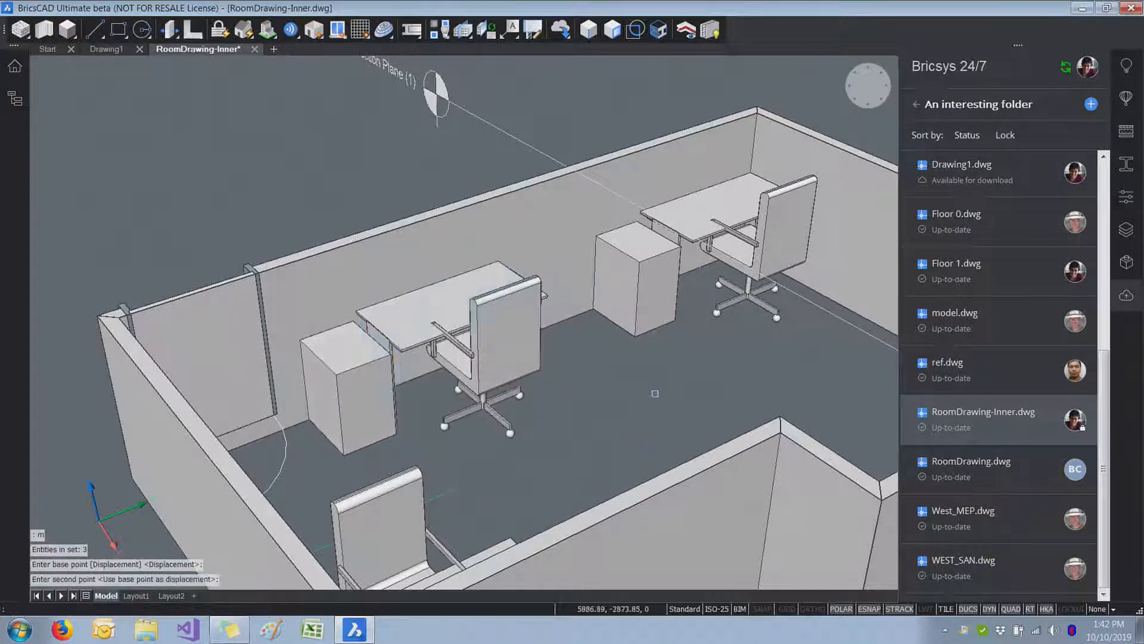
Step: Save the furniture layout changes in RoomDrawing-Inner.dwg
scroll(657, 398, down, 4)
shift+middle_drag(658, 398, 657, 399)
key(ctrl+s)
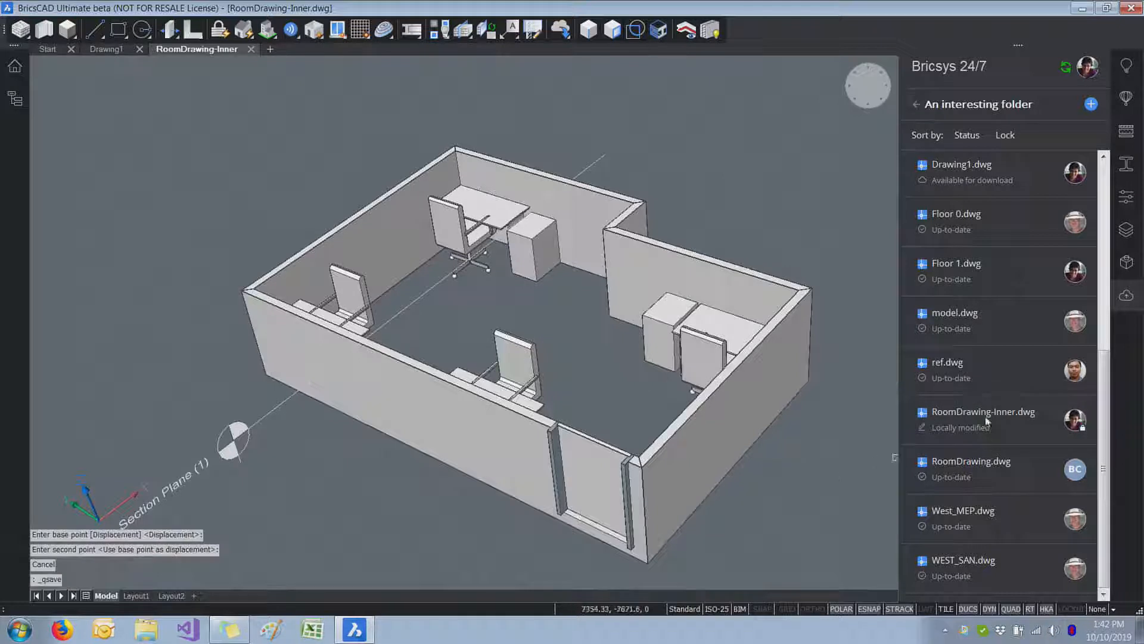
Step: Upload RoomDrawing-Inner.dwg to the cloud folder with the description "Reduced one desk and moved the other"
mouse_move(987, 417)
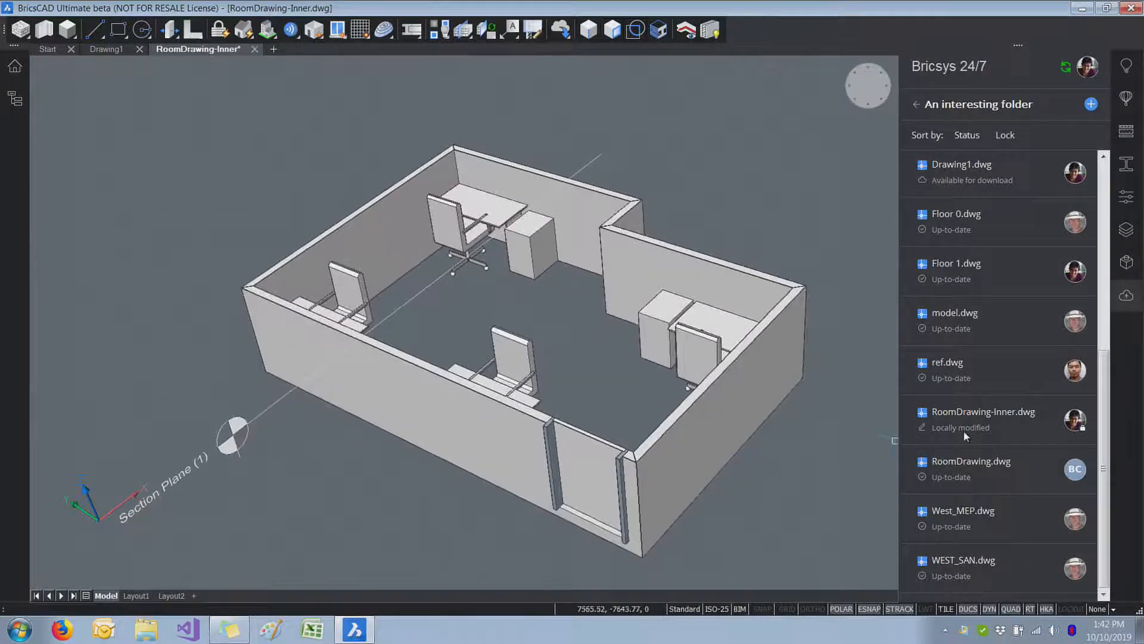
right_click(983, 423)
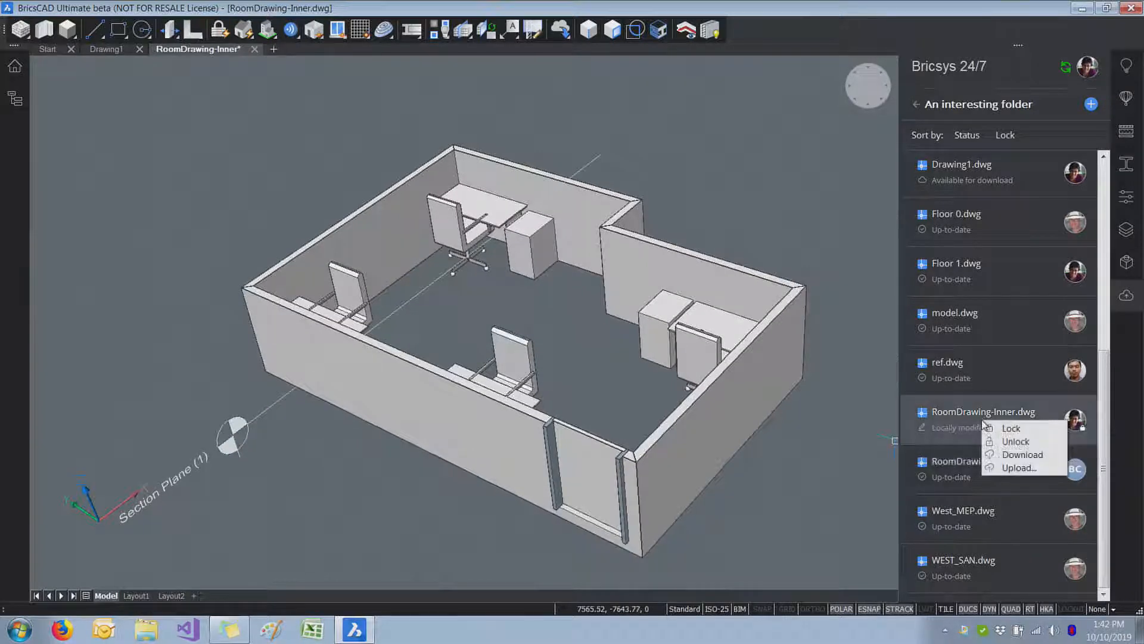
click(1016, 468)
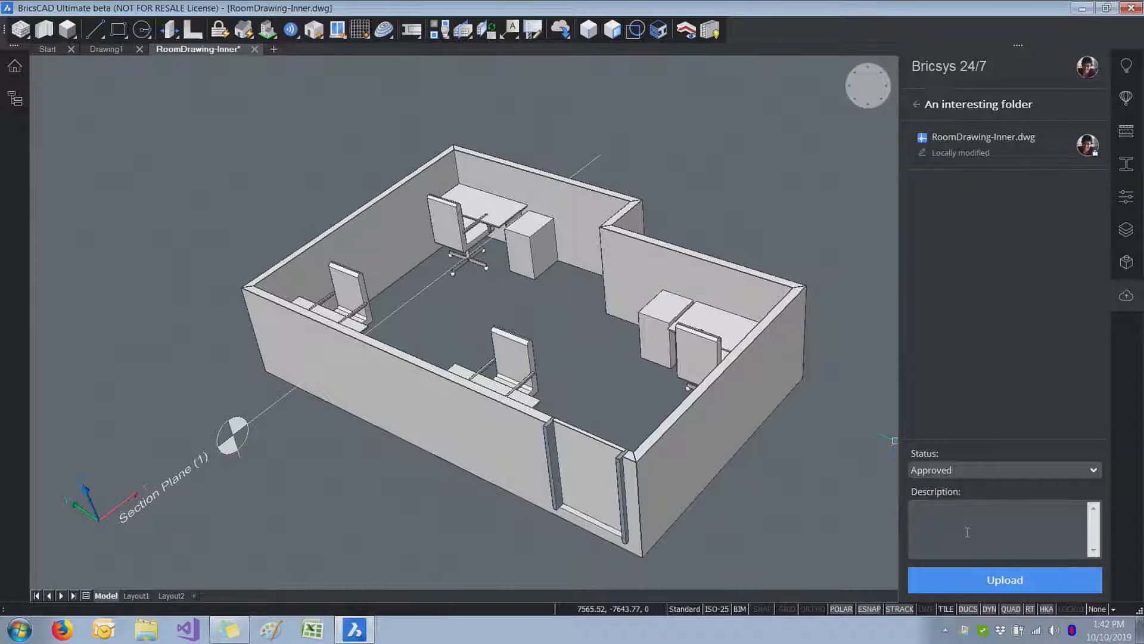
text(Reduced one desk and moved the other)
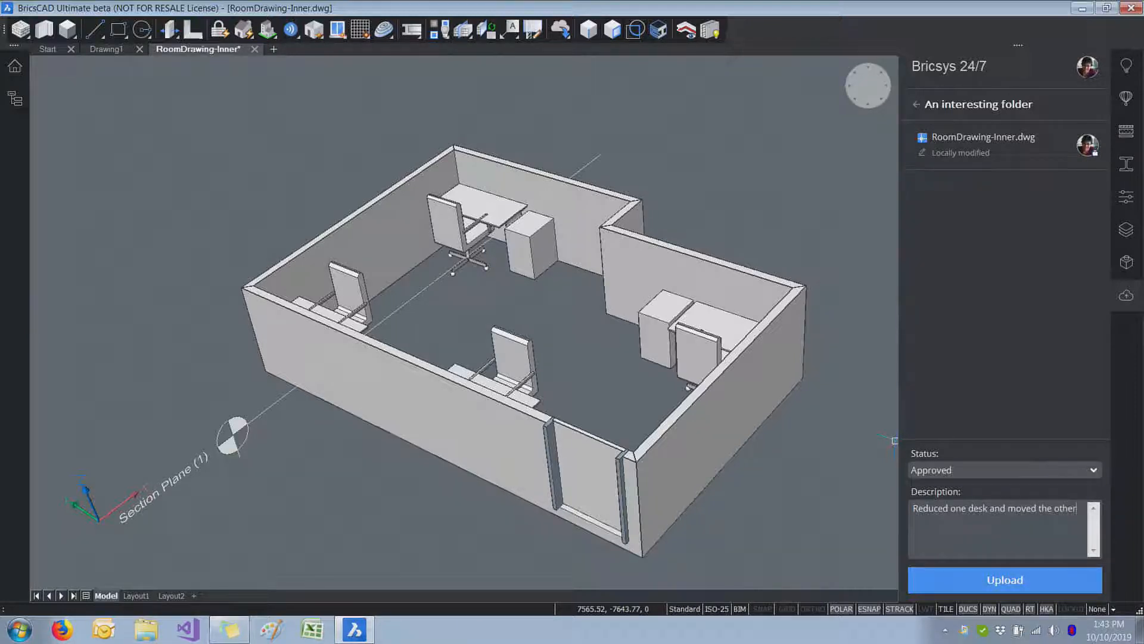
click(1019, 586)
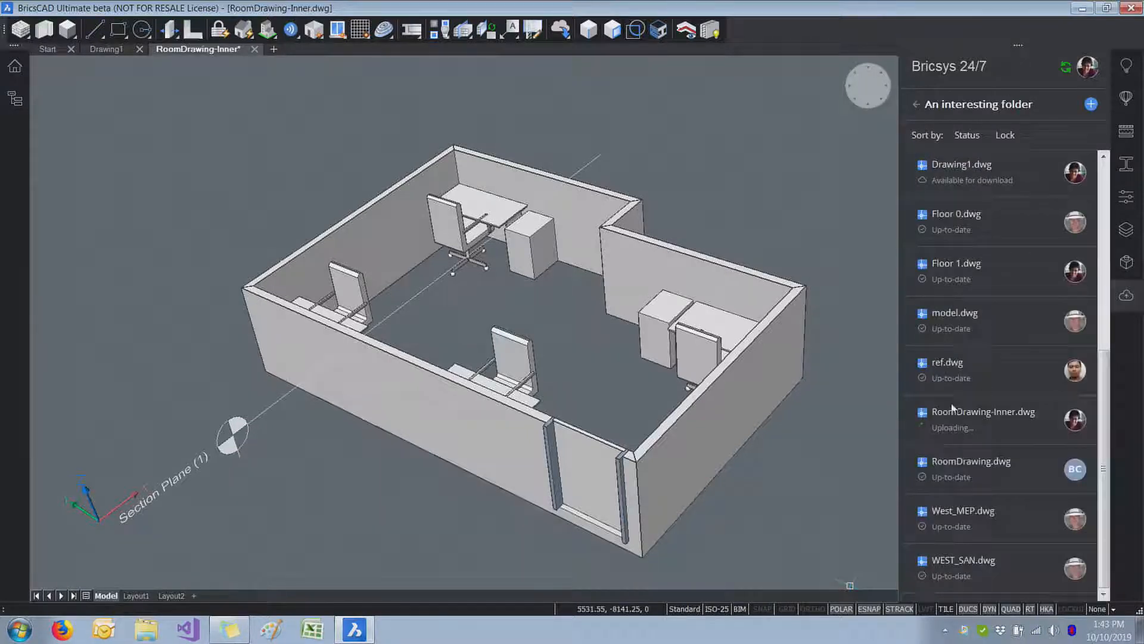
mouse_move(980, 428)
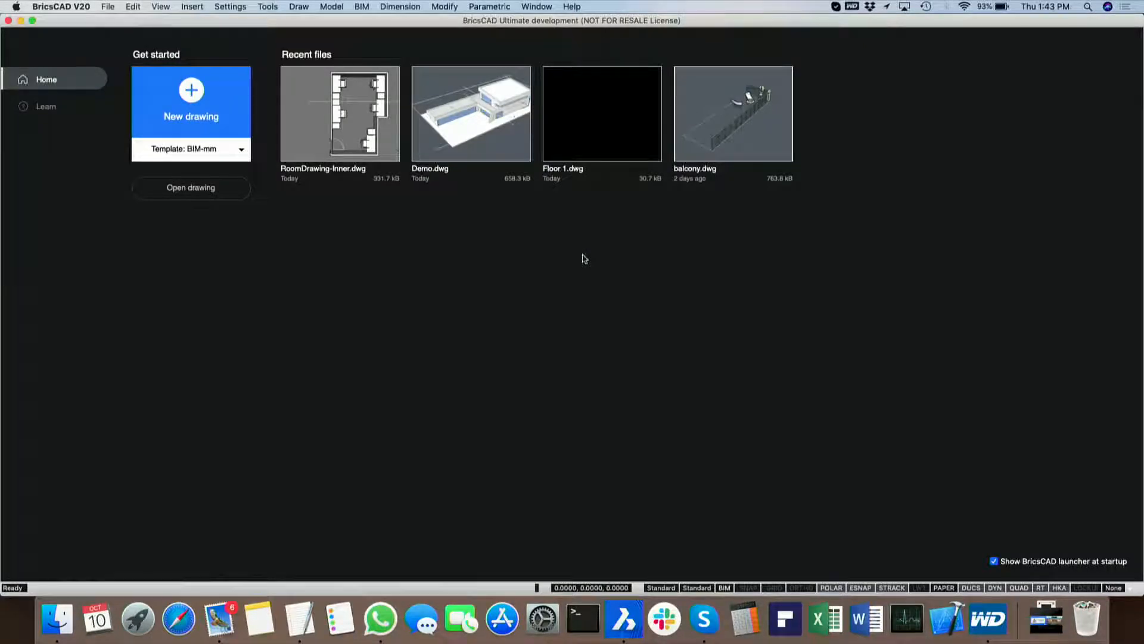
Step: On the Mac, create a new BIM-mm drawing and open "An interesting folder" in the Bricsys २४/७ 面板 cloud project
click(166, 109)
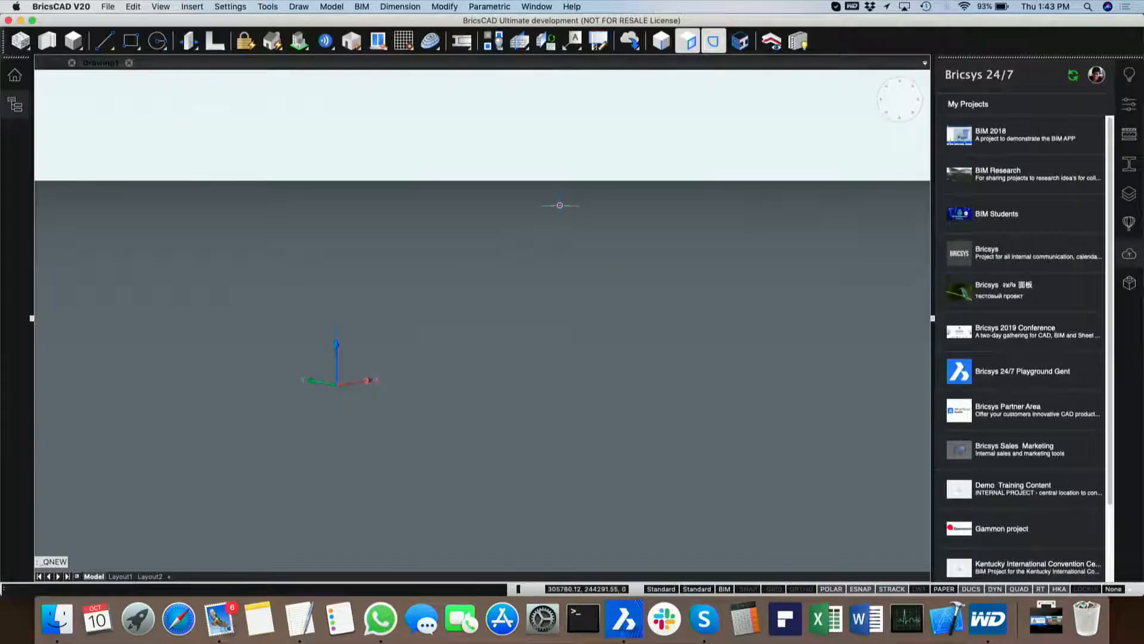
double_click(1020, 296)
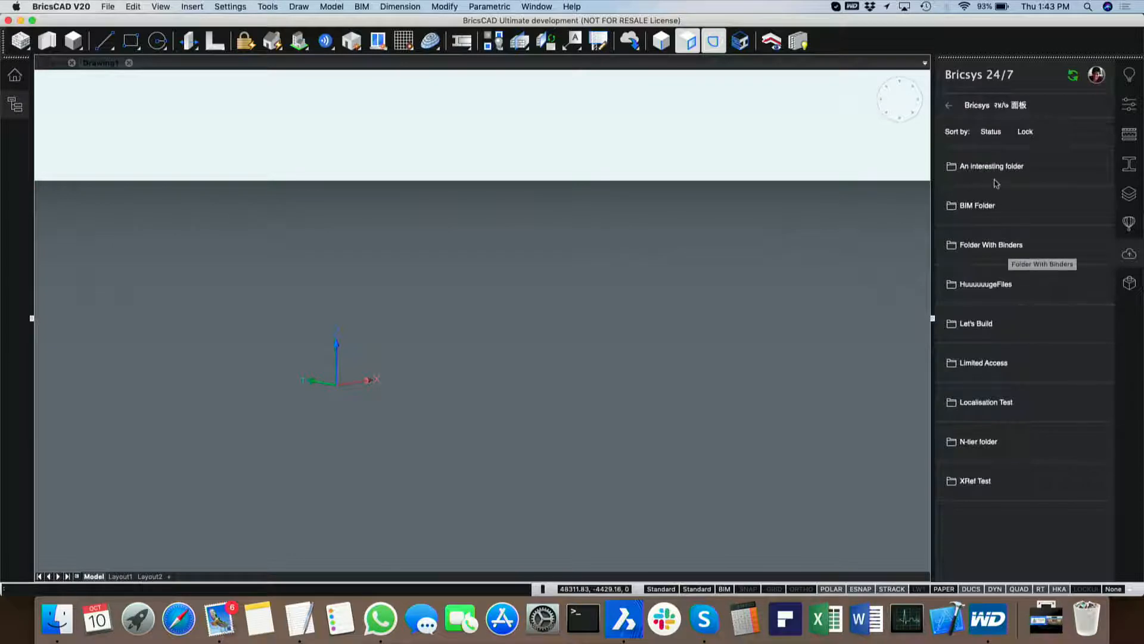
double_click(996, 180)
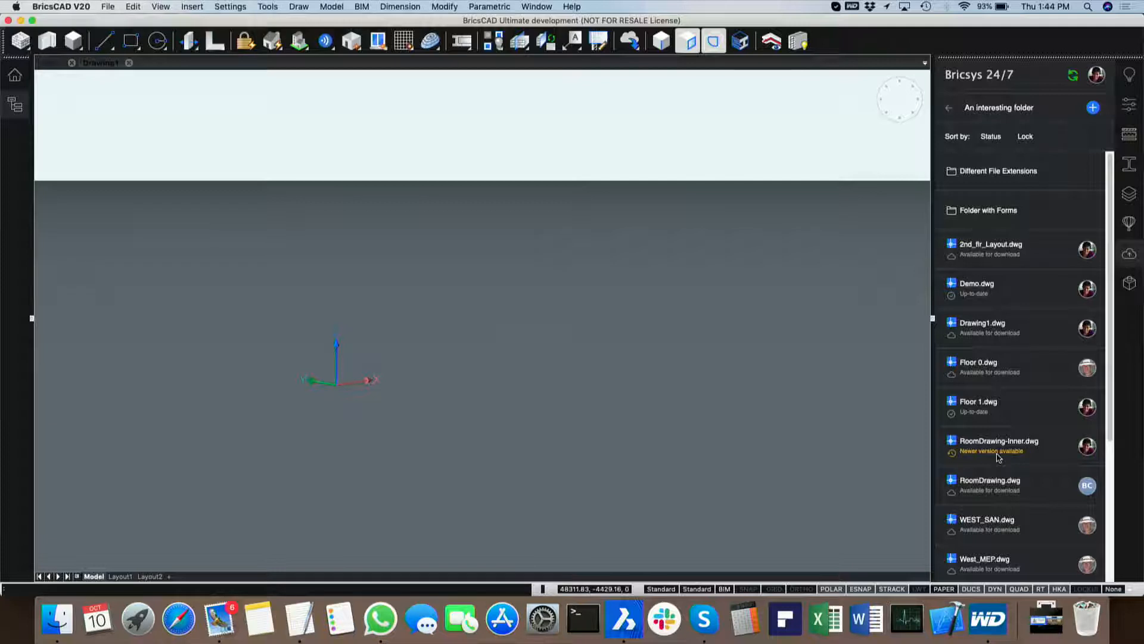
Step: Check the version description of RoomDrawing-Inner.dwg, download its newer version and open the drawing
mouse_move(991, 451)
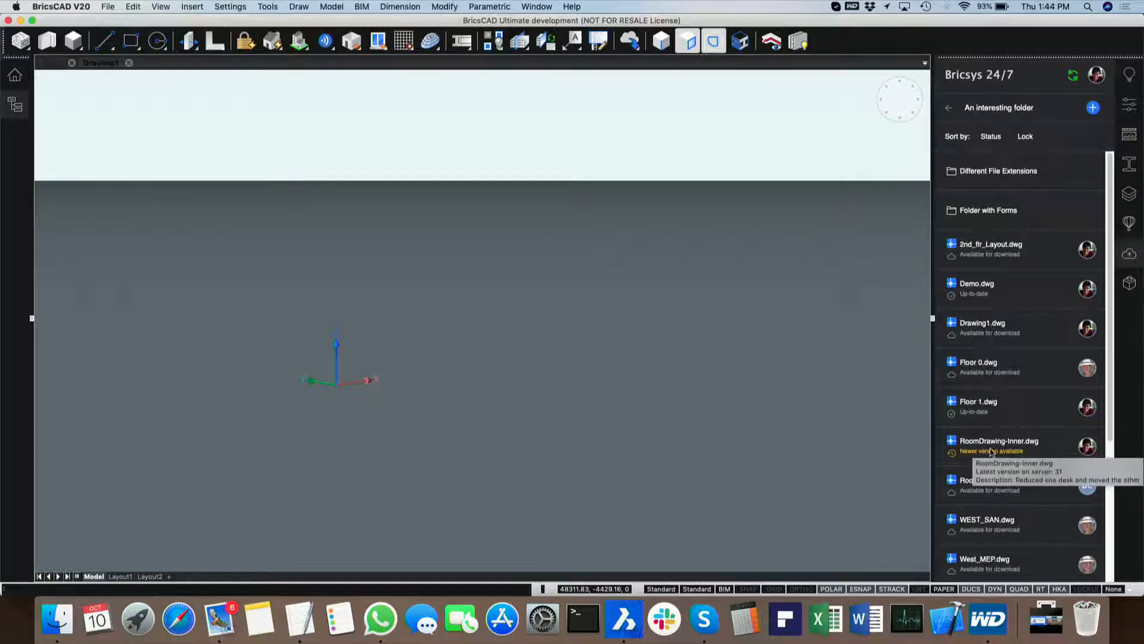
right_click(991, 451)
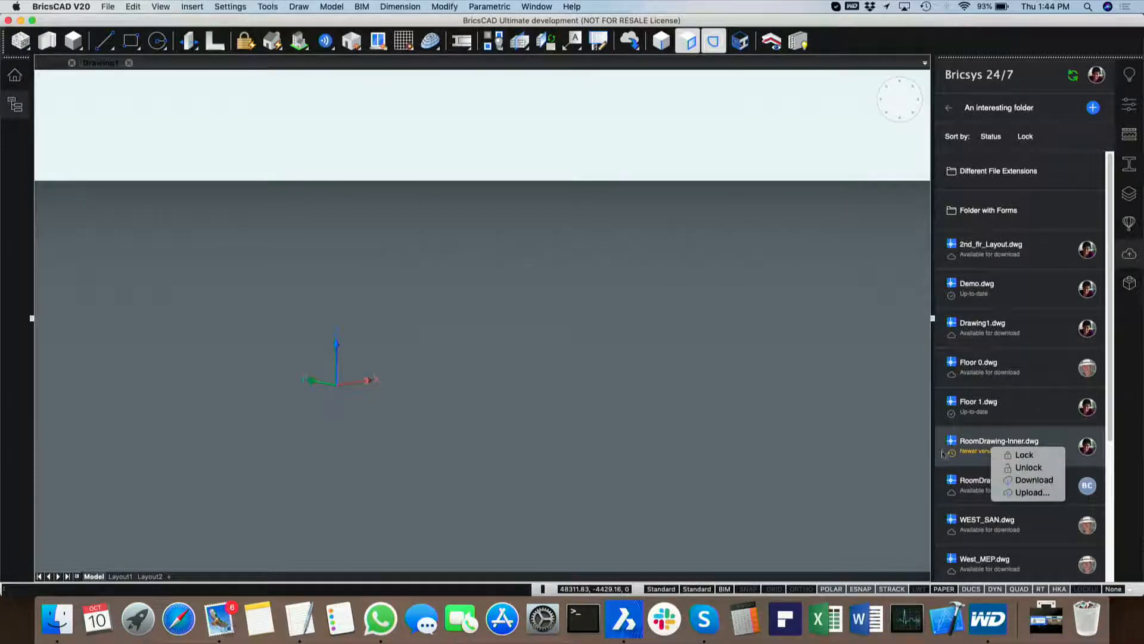
click(972, 450)
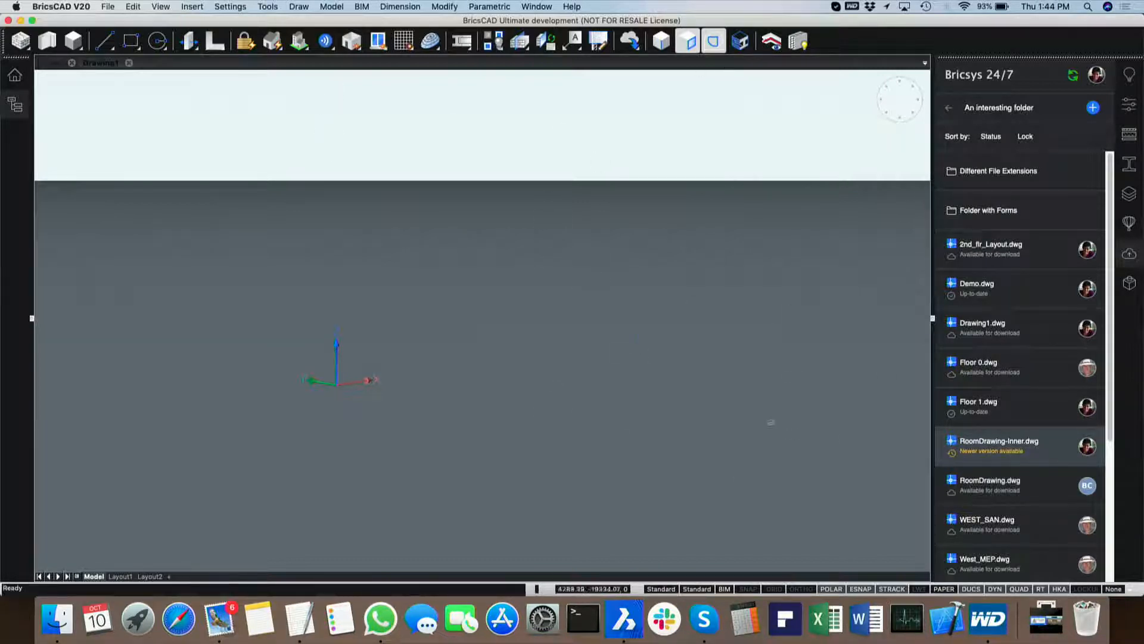
right_click(993, 455)
click(1034, 486)
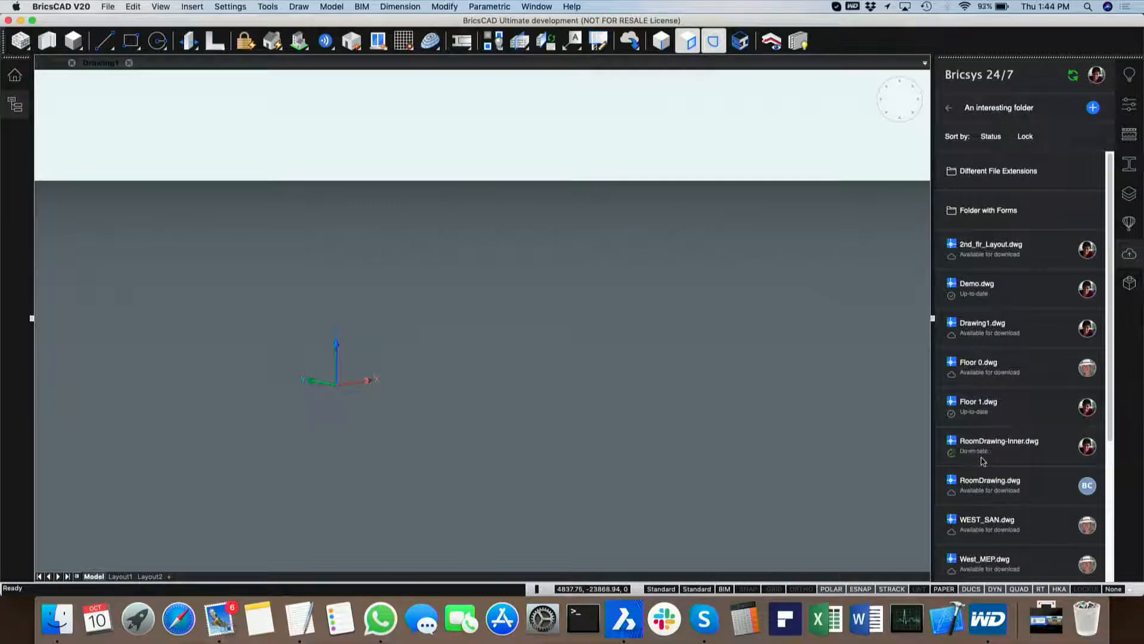
double_click(983, 453)
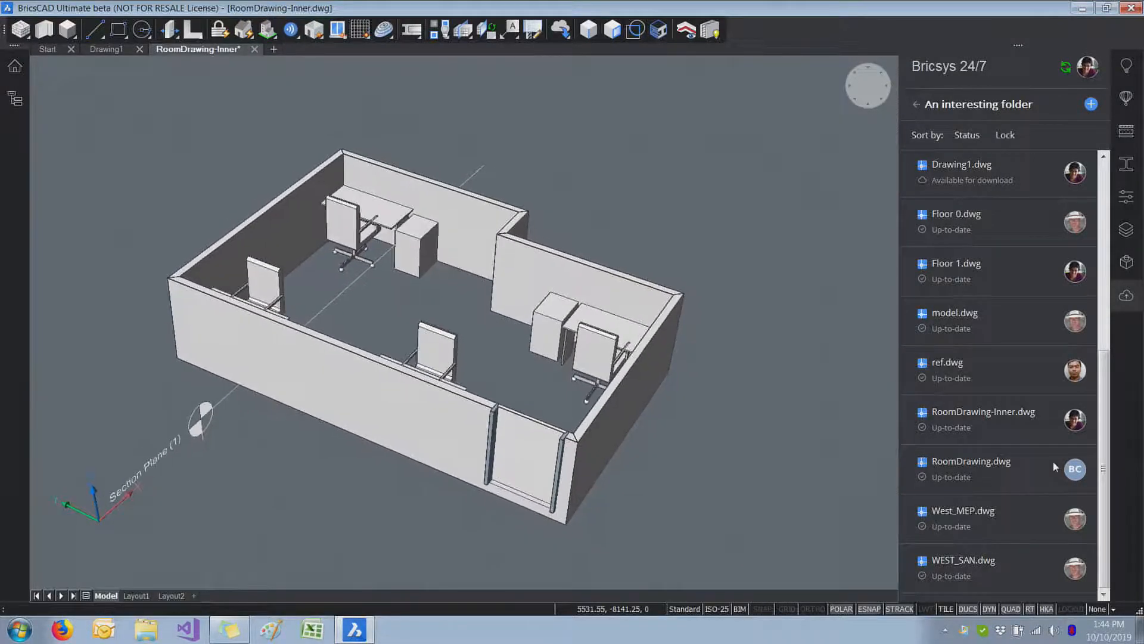
mouse_move(1053, 466)
shift+middle_drag(841, 322, 835, 339)
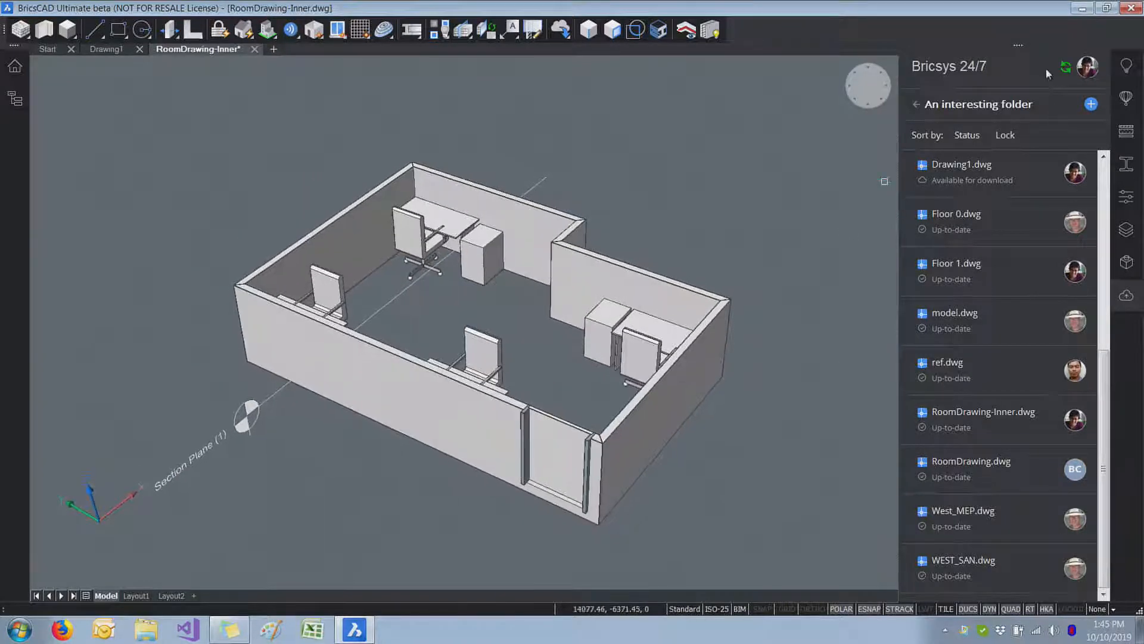
shift+middle_drag(825, 316, 846, 357)
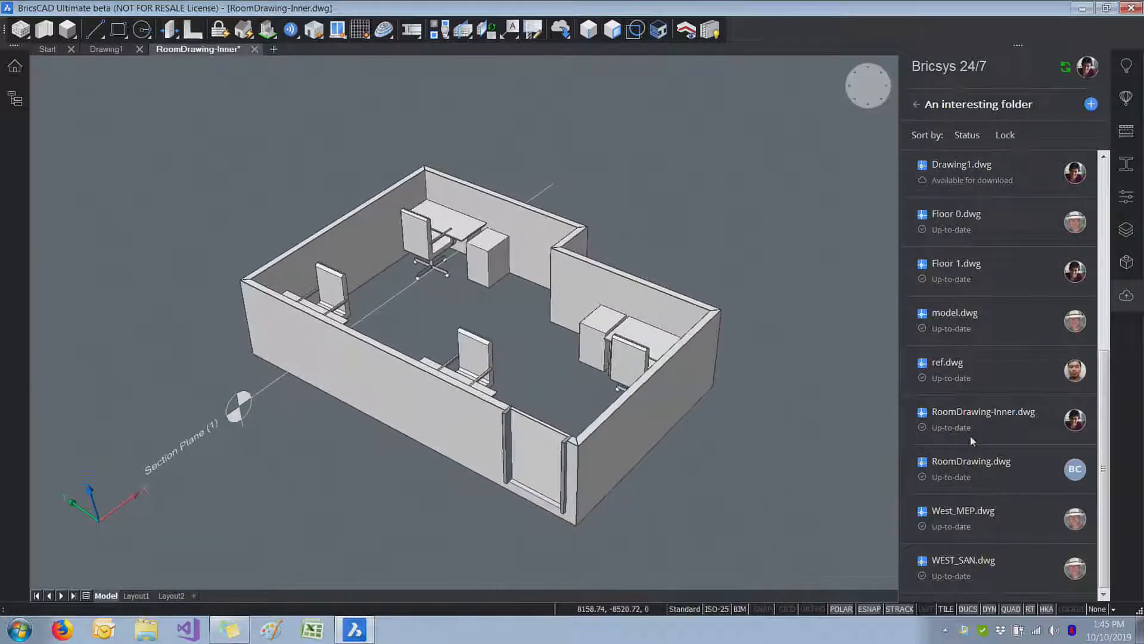
mouse_move(979, 424)
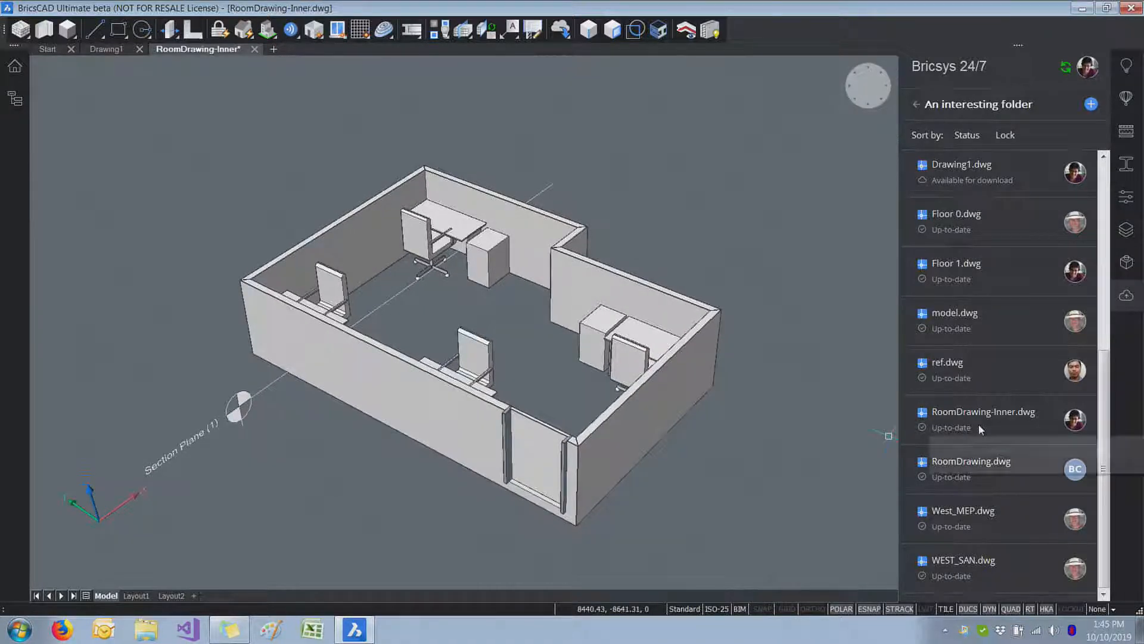
Step: On the Windows machine, erase the drawer cabinet beside the desk nearest the door and save RoomDrawing-Inner.dwg
scroll(797, 409, up, 3)
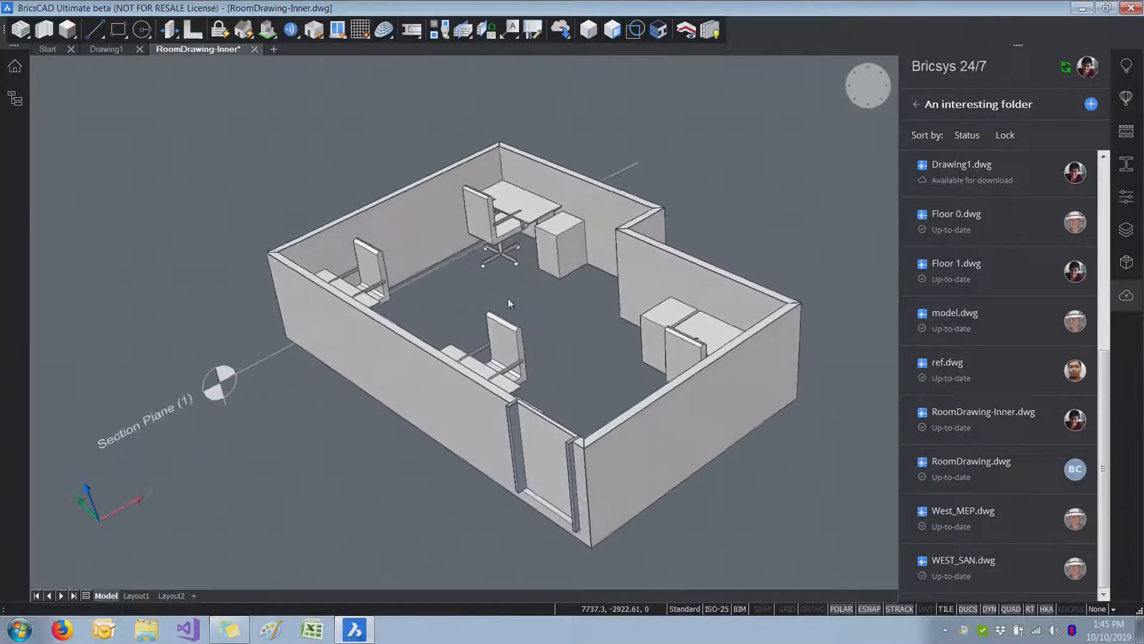
scroll(638, 314, up, 4)
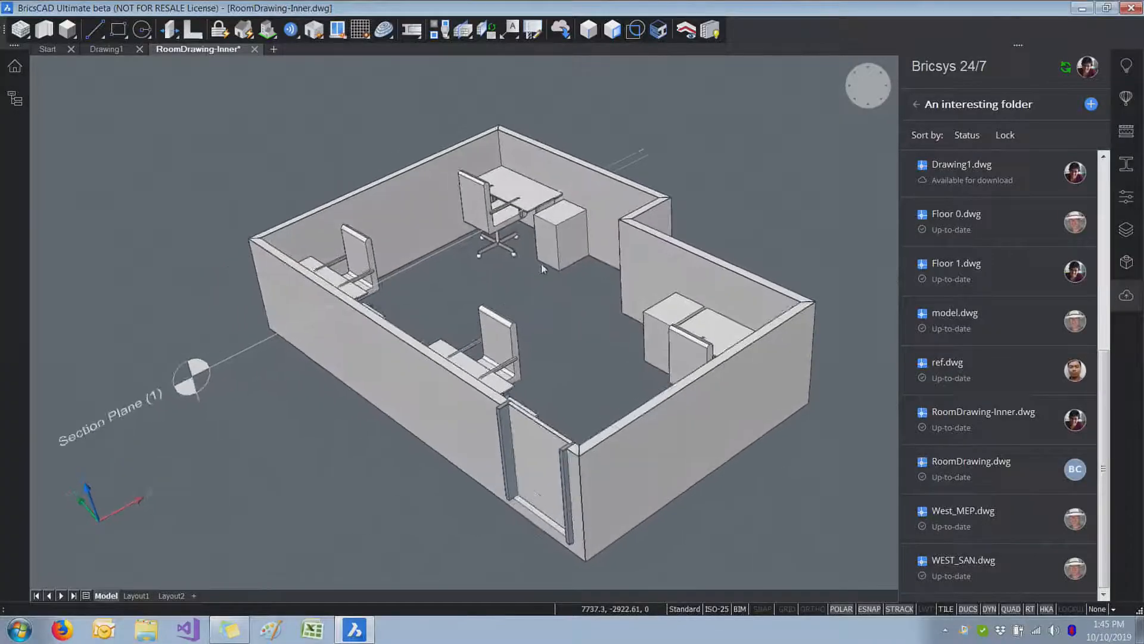
click(638, 313)
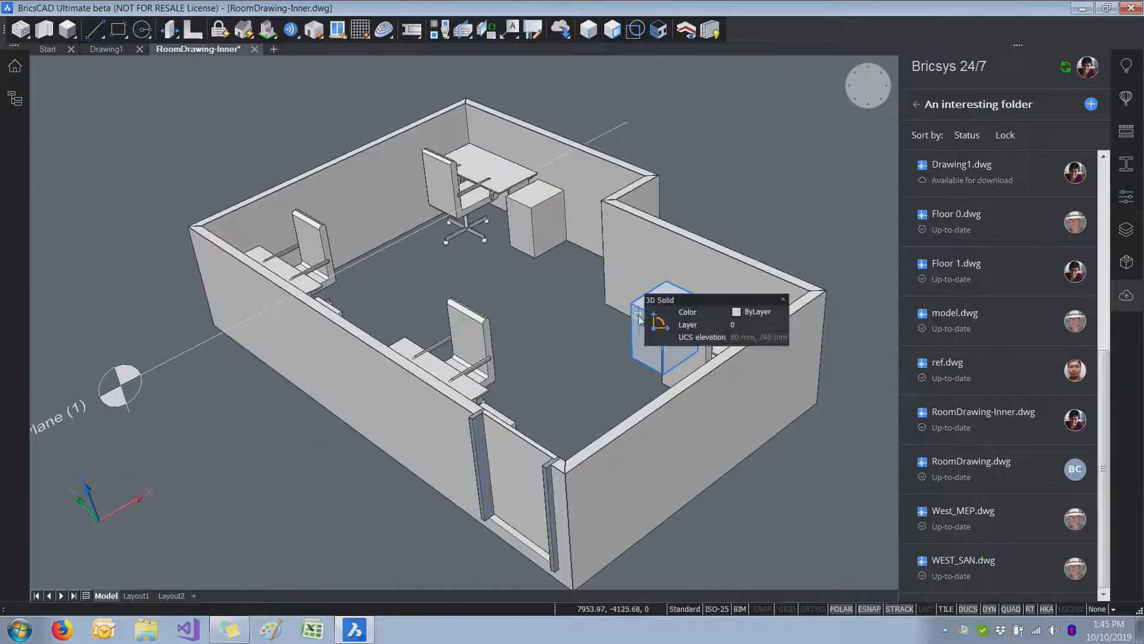
text(e)
key(Return)
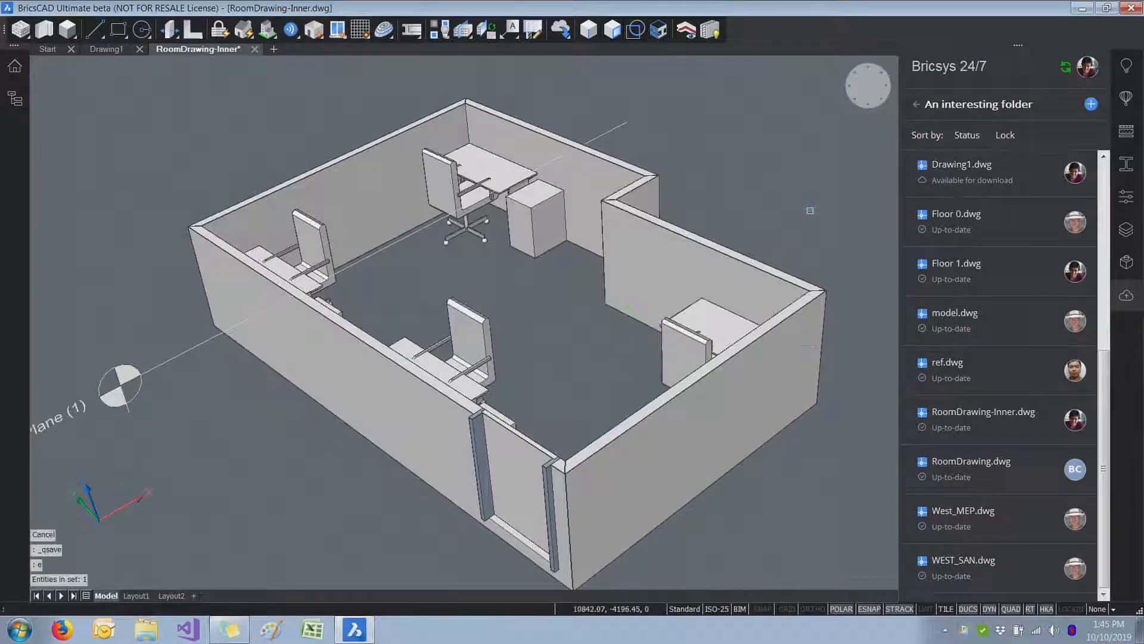
key(ctrl+s)
mouse_move(992, 422)
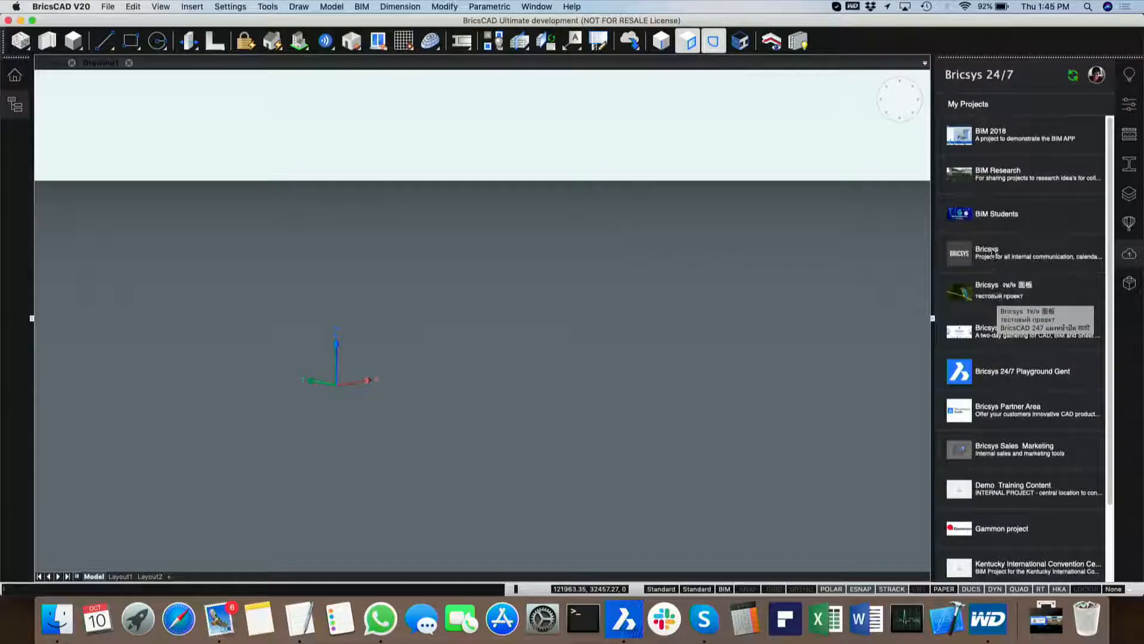
Step: On the Mac, open RoomDrawing-Inner.dwg from "An interesting folder" in the Bricsys २४/७ 面板 project
click(1009, 289)
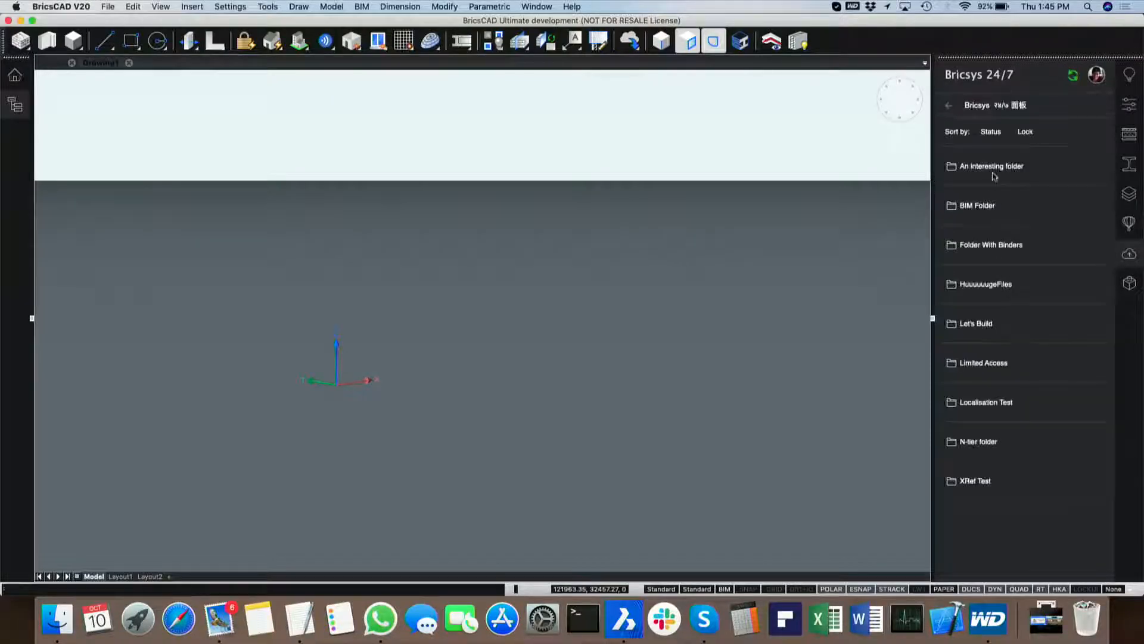
click(999, 179)
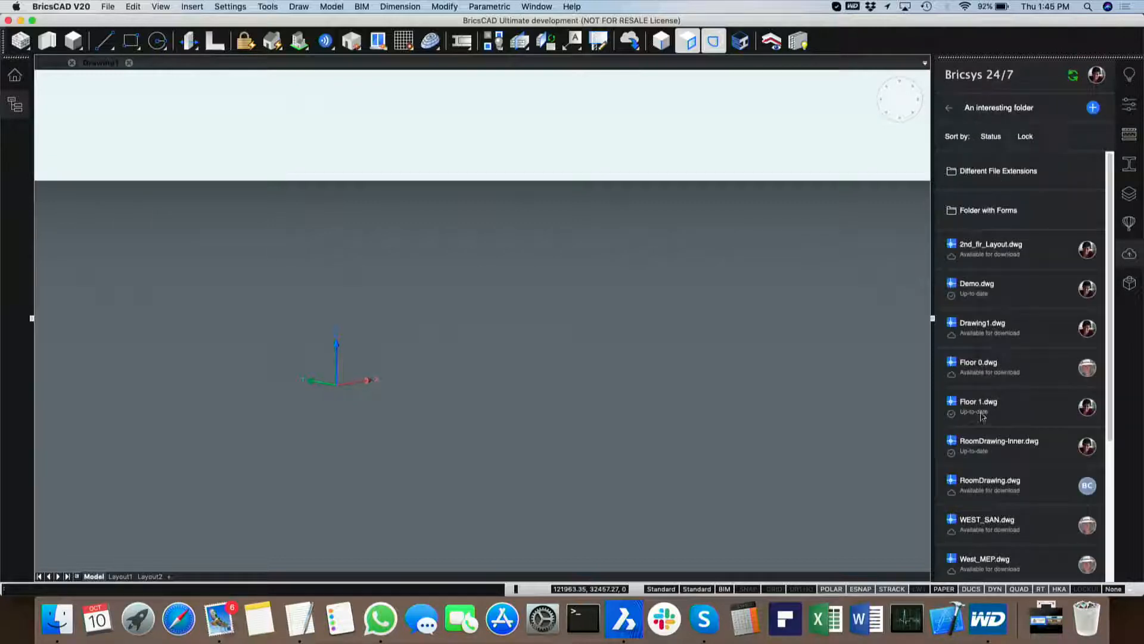
double_click(999, 454)
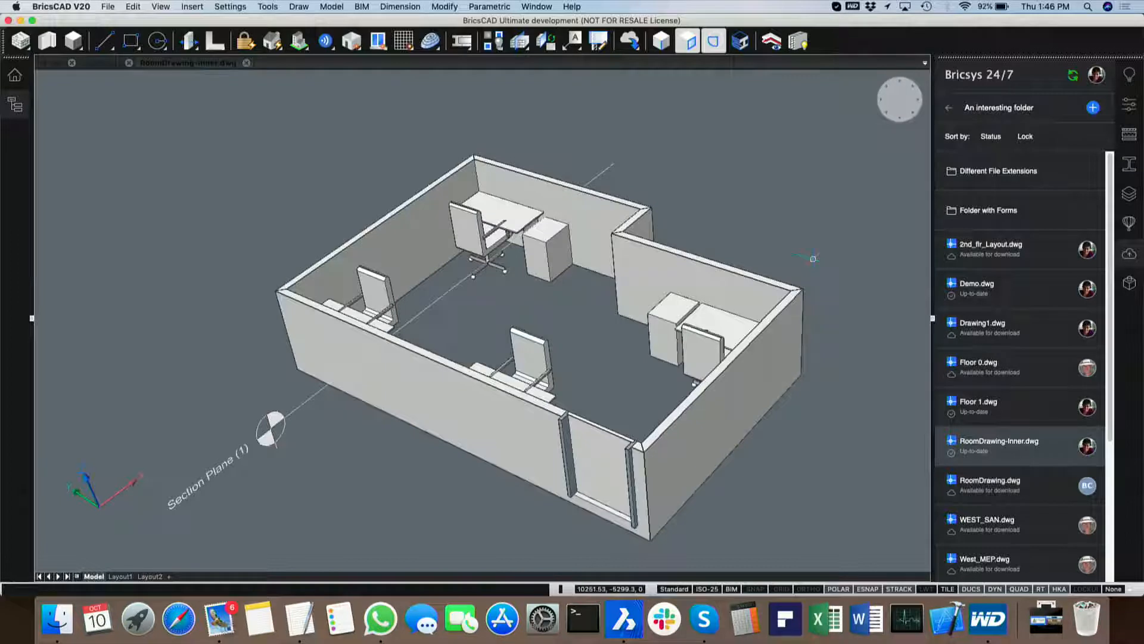
Step: Erase the chair at the desk in the room's far corner opposite the door, beside the long straight wall
text(e)
key(Return)
click(387, 285)
key(Return)
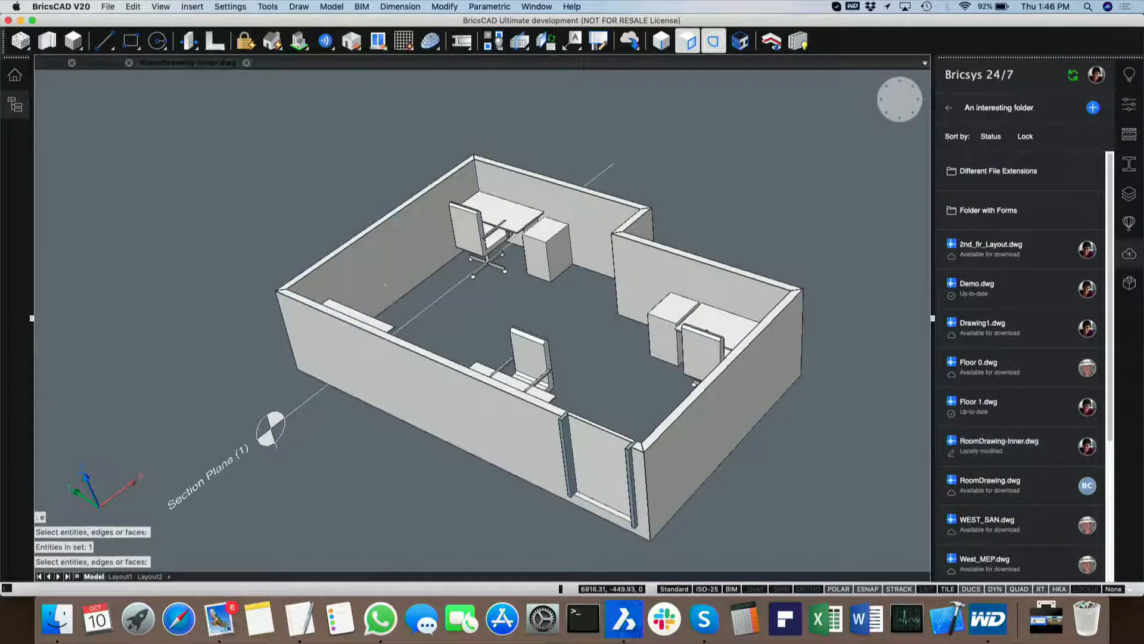
Step: Save RoomDrawing-Inner.dwg and upload it to the cloud folder with the description "Erased a chair"
key(super+s)
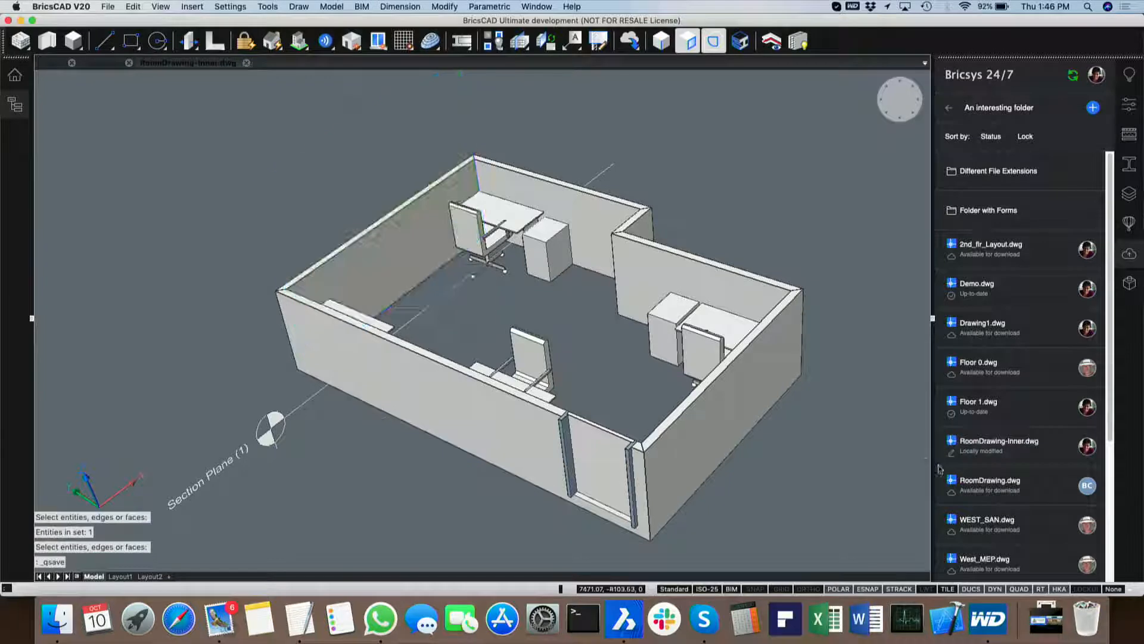
right_click(996, 446)
click(1028, 490)
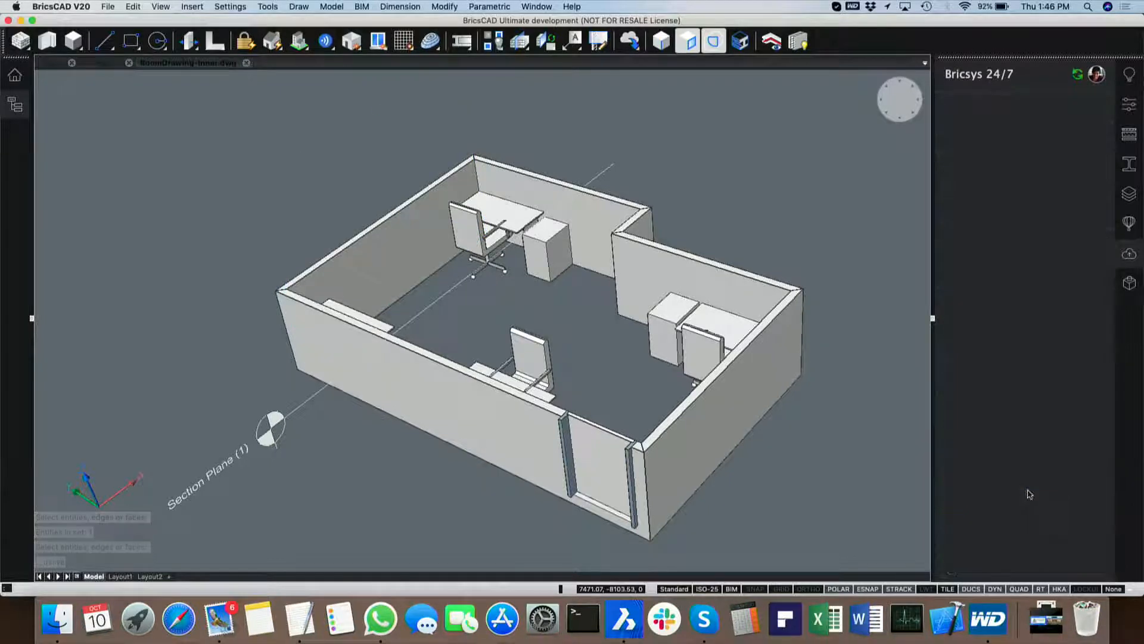
click(995, 516)
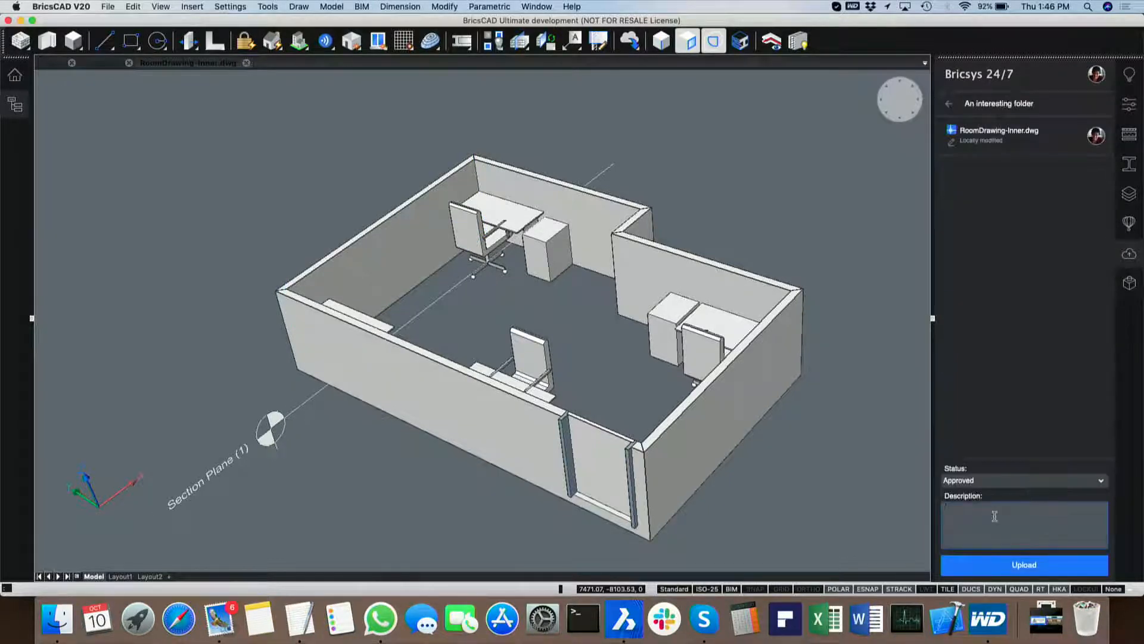
text(Upd)
text(sed a chair)
click(1026, 566)
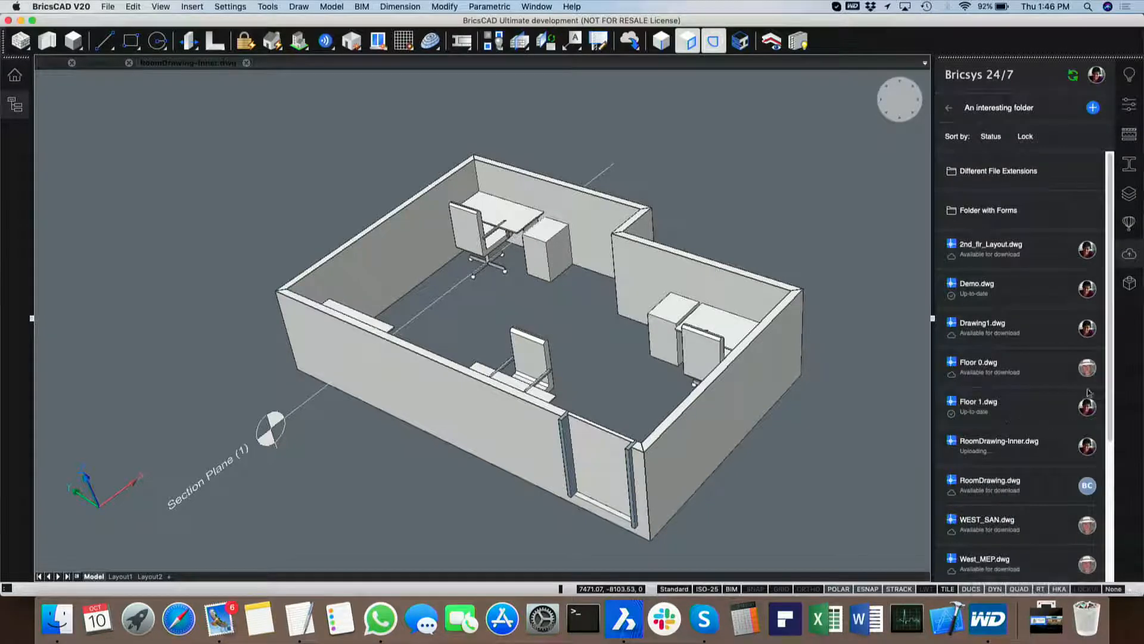
scroll(1013, 412, down, 2)
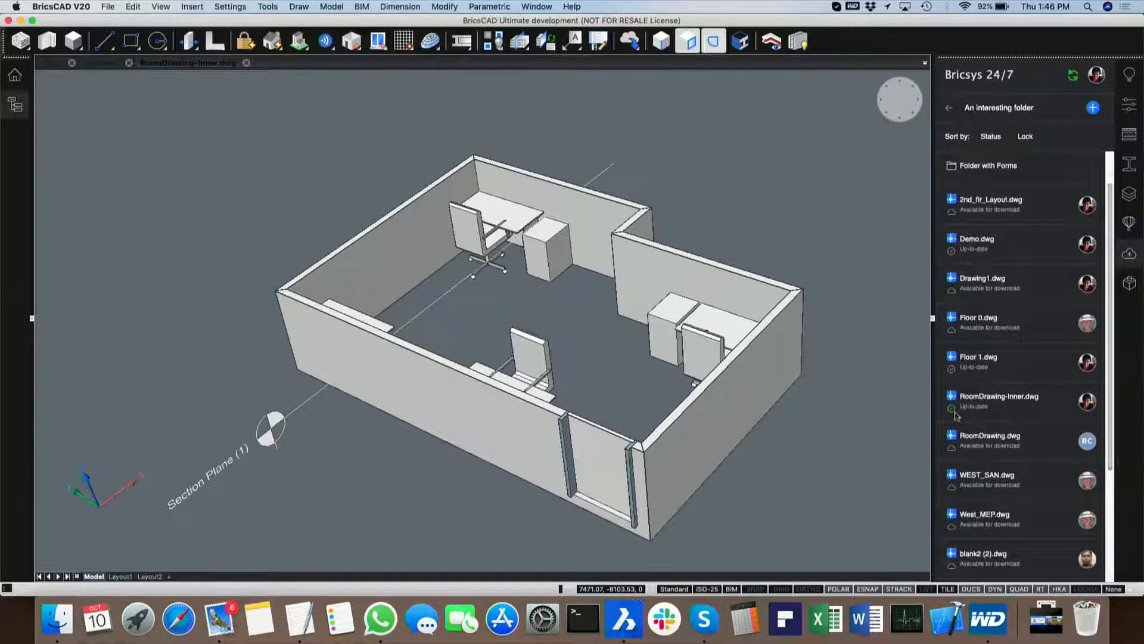
mouse_move(992, 412)
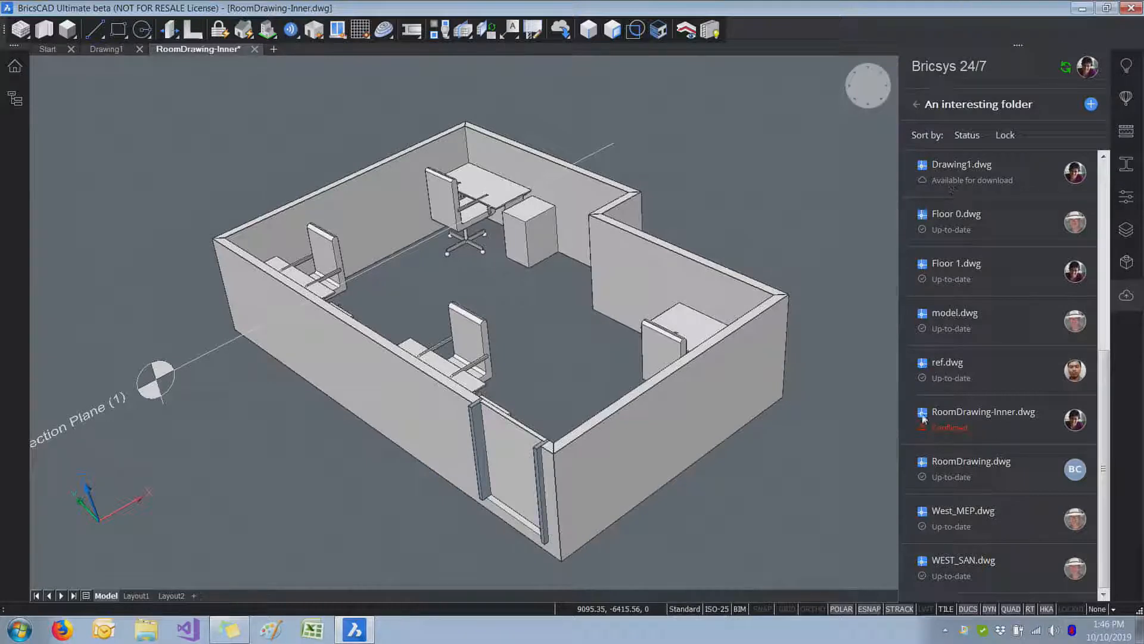
mouse_move(956, 427)
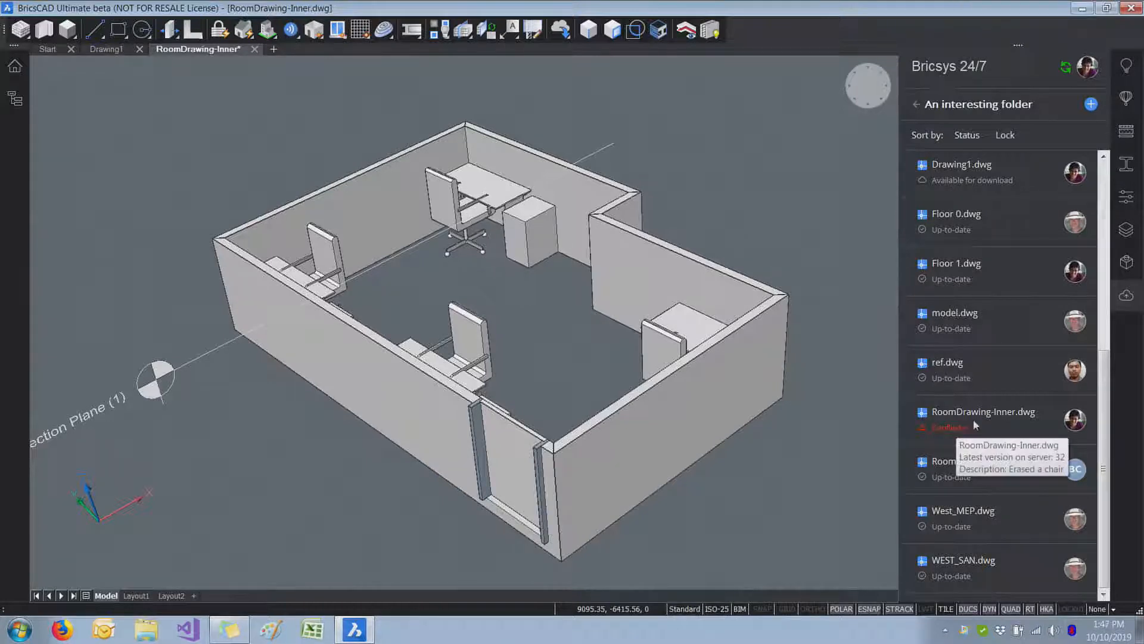
right_click(974, 423)
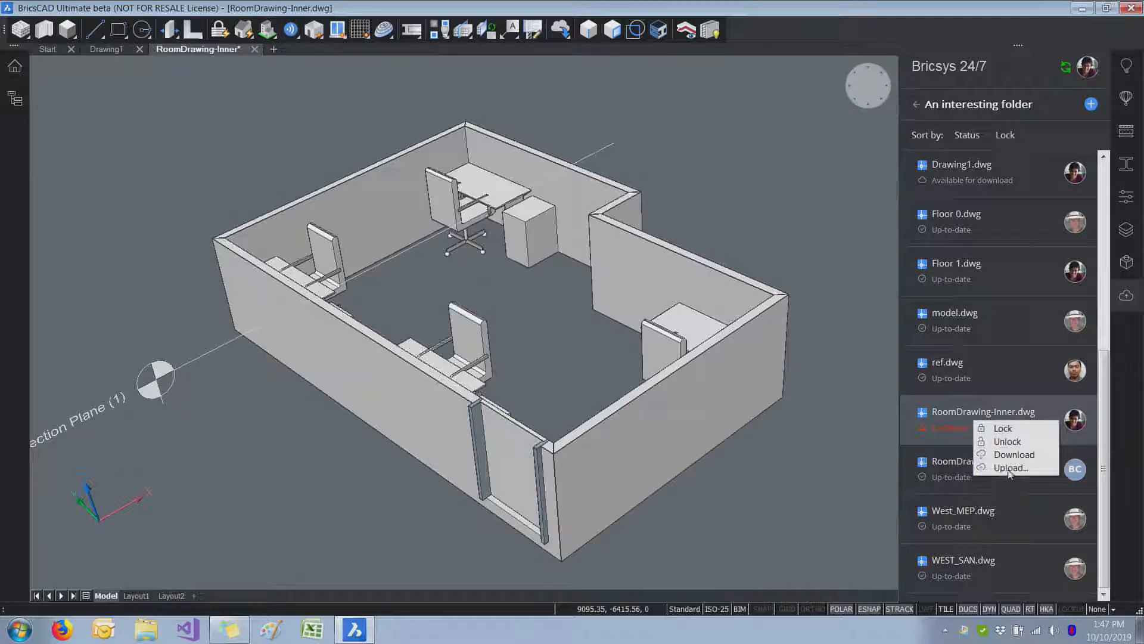
click(1012, 455)
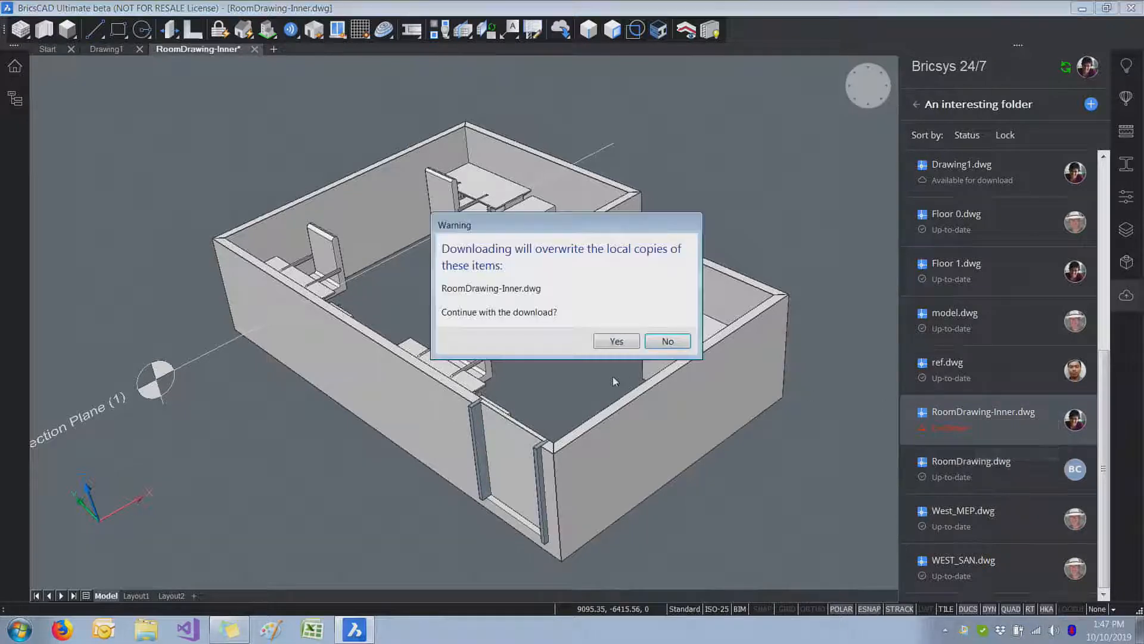
click(667, 341)
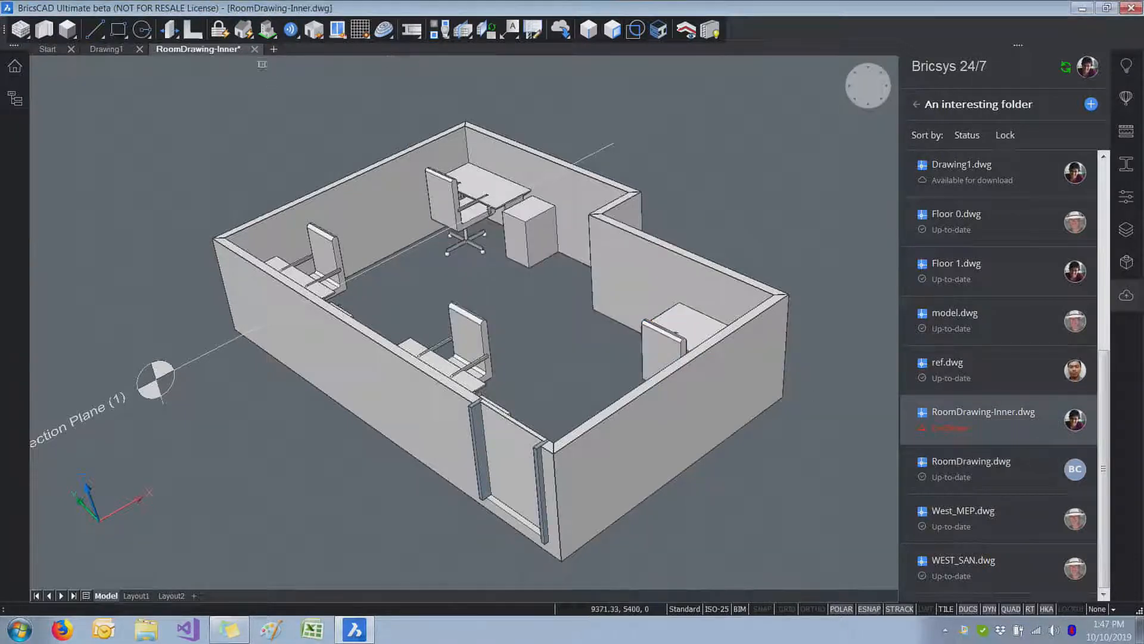
Step: On the Windows machine, close RoomDrawing-Inner.dwg without saving, download the server version over the local copy and open it
click(254, 49)
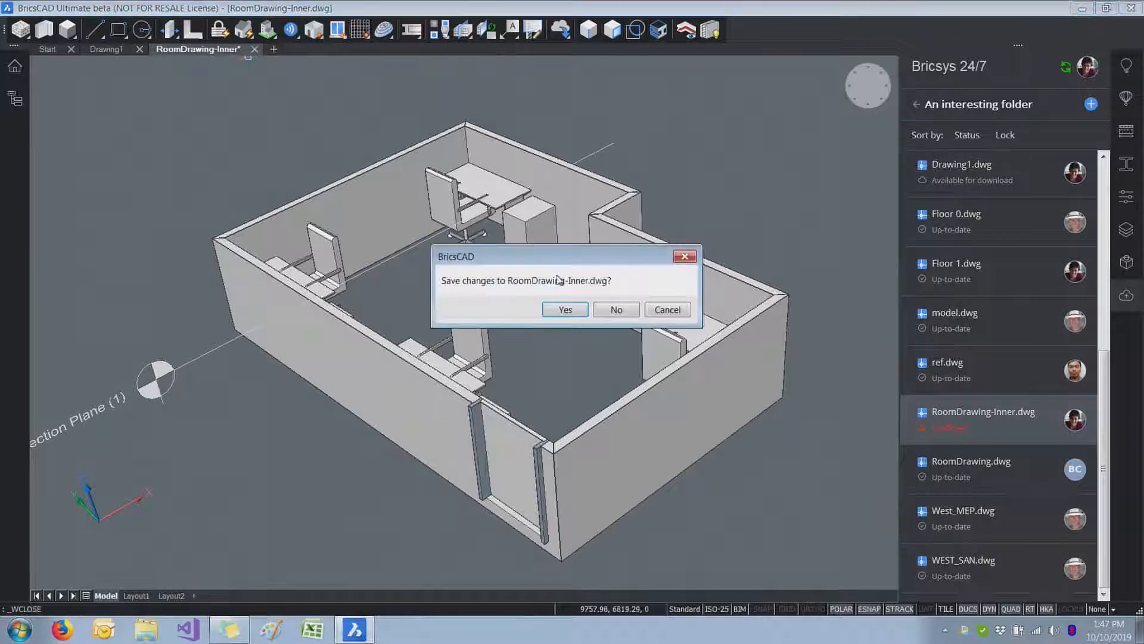
click(616, 310)
right_click(971, 422)
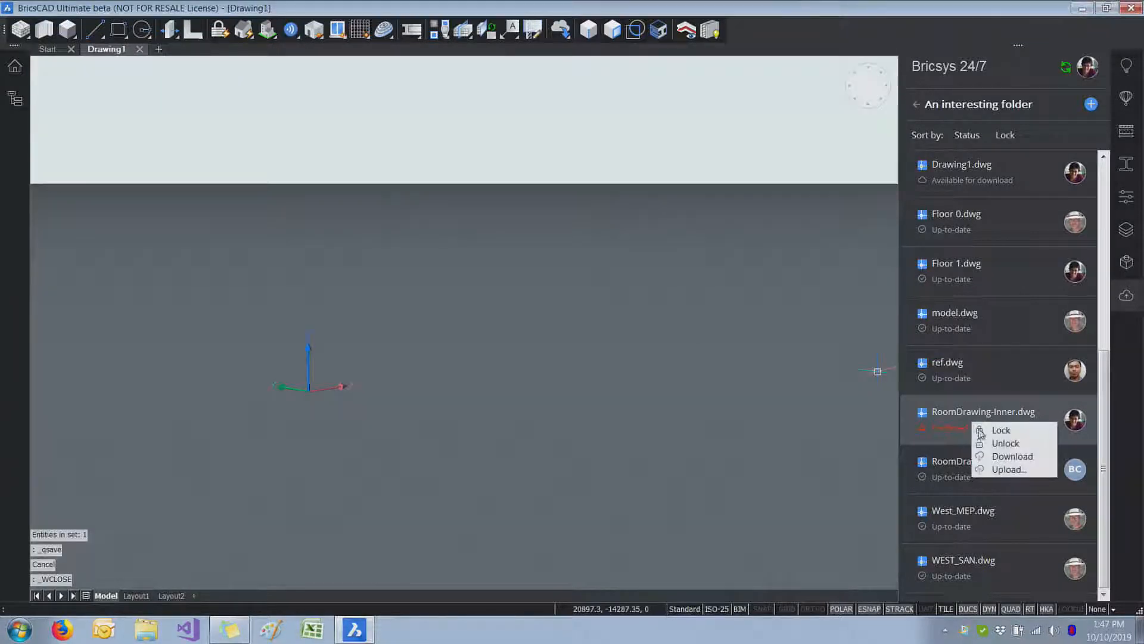
click(1007, 457)
click(616, 341)
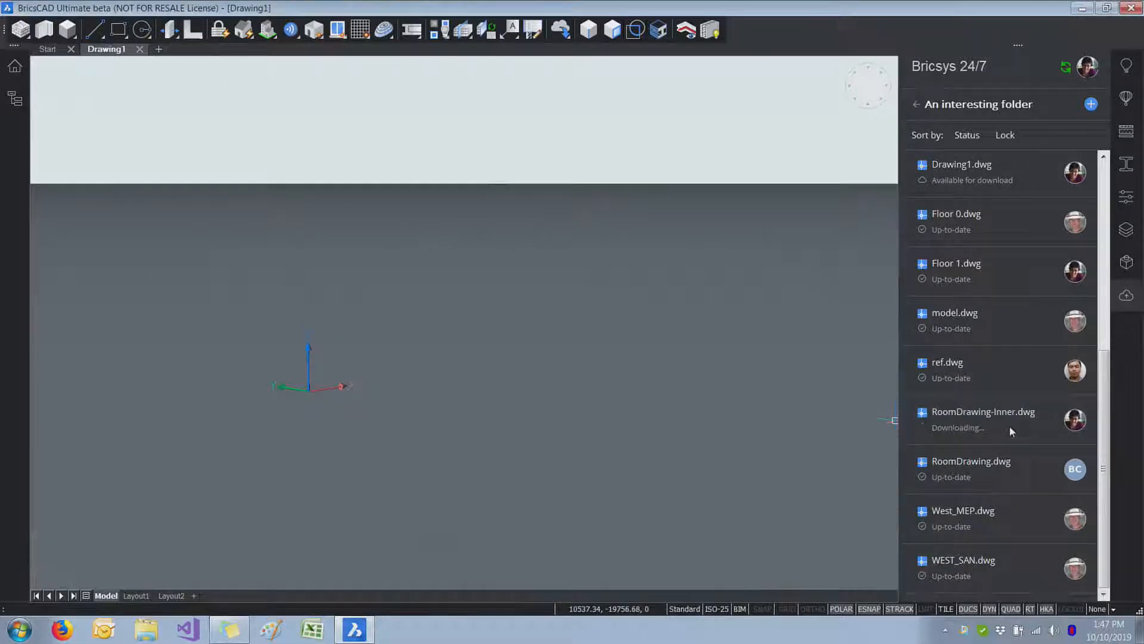
mouse_move(1010, 427)
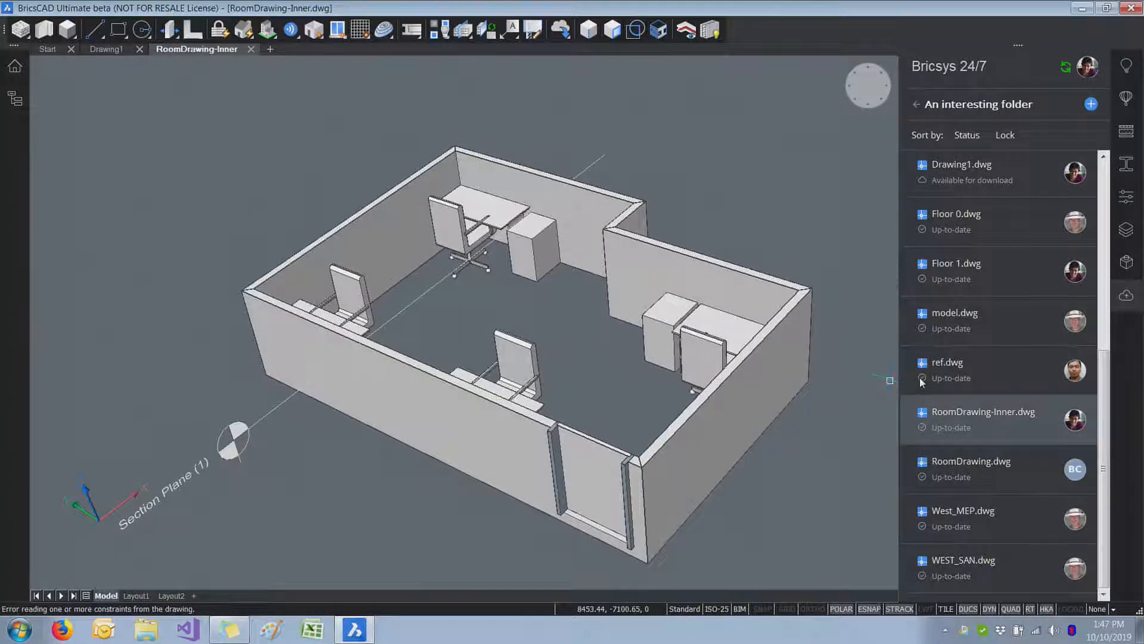
Step: Lock RoomDrawing-Inner.dwg in "An interesting folder" of the cloud project
right_click(981, 423)
click(1017, 427)
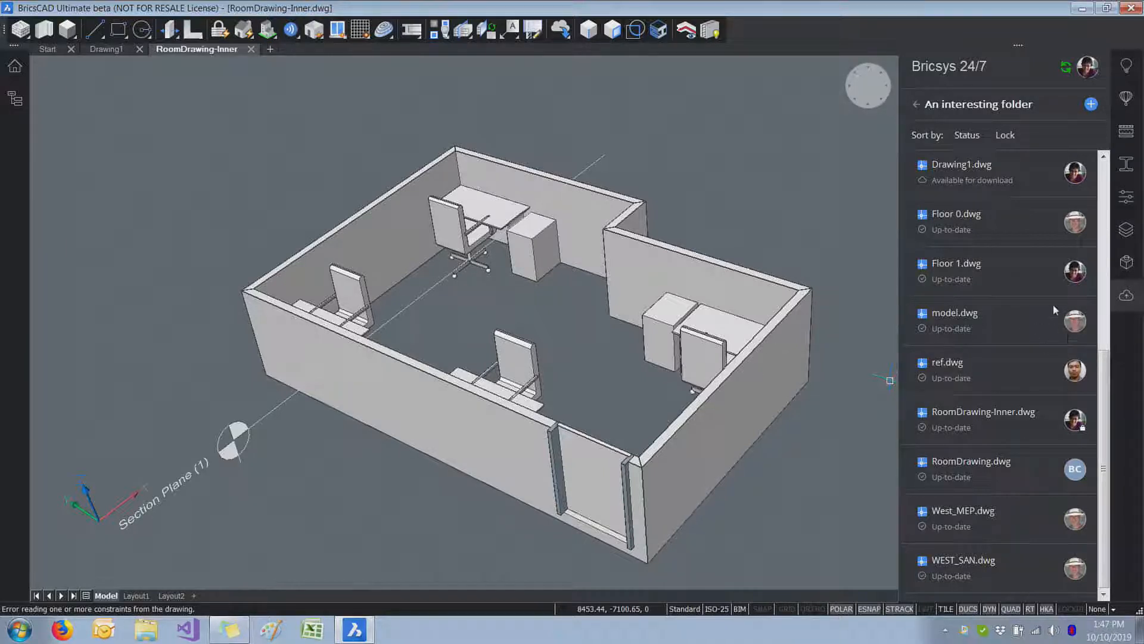
Step: Lock model.dwg in the cloud folder, check the lock owner's picture and unlock the file again
click(989, 326)
right_click(1019, 334)
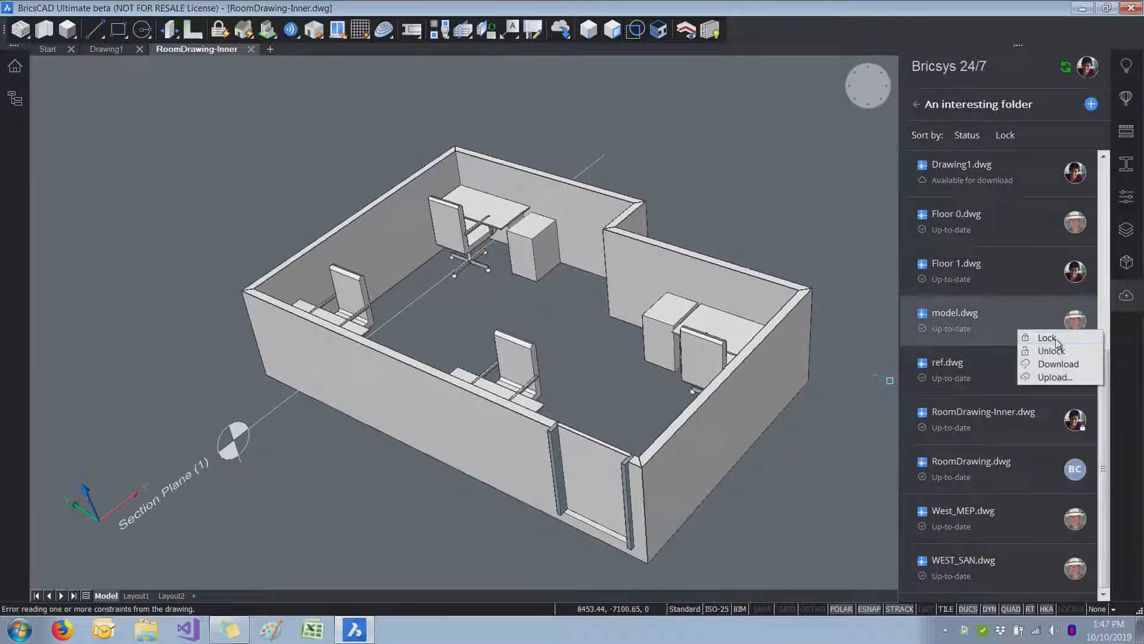
click(1047, 339)
mouse_move(1076, 326)
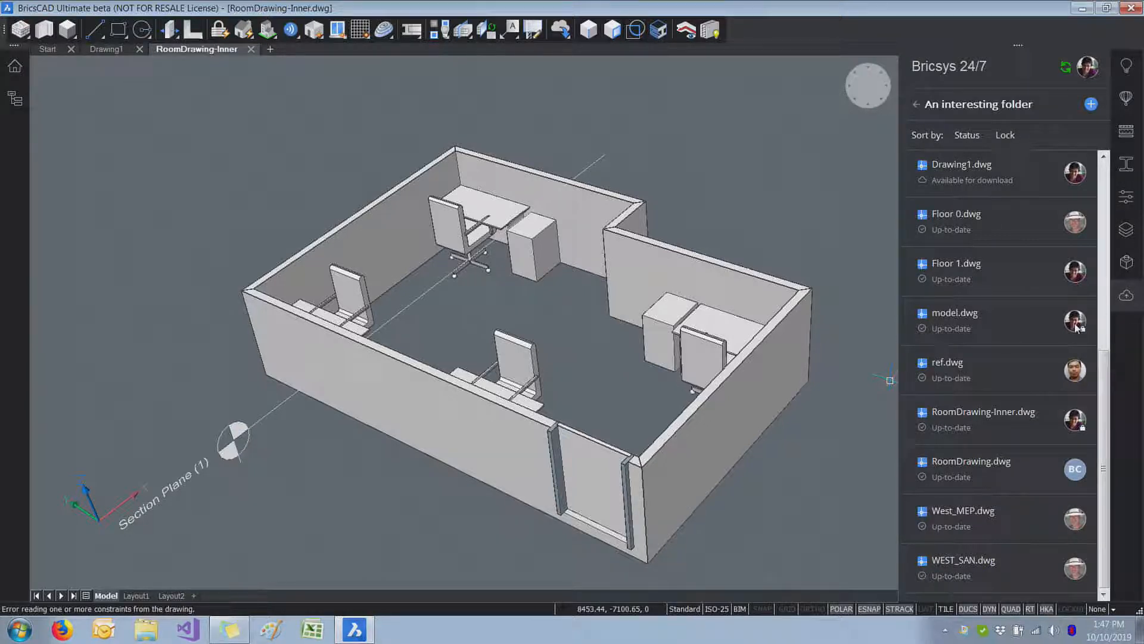
right_click(1000, 320)
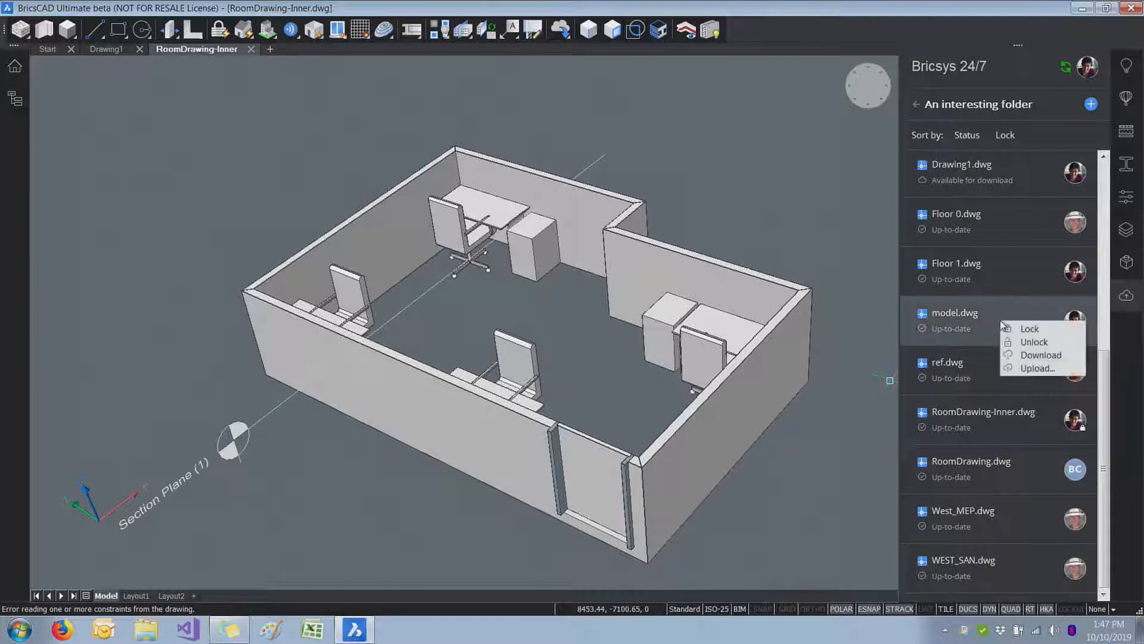
click(1036, 342)
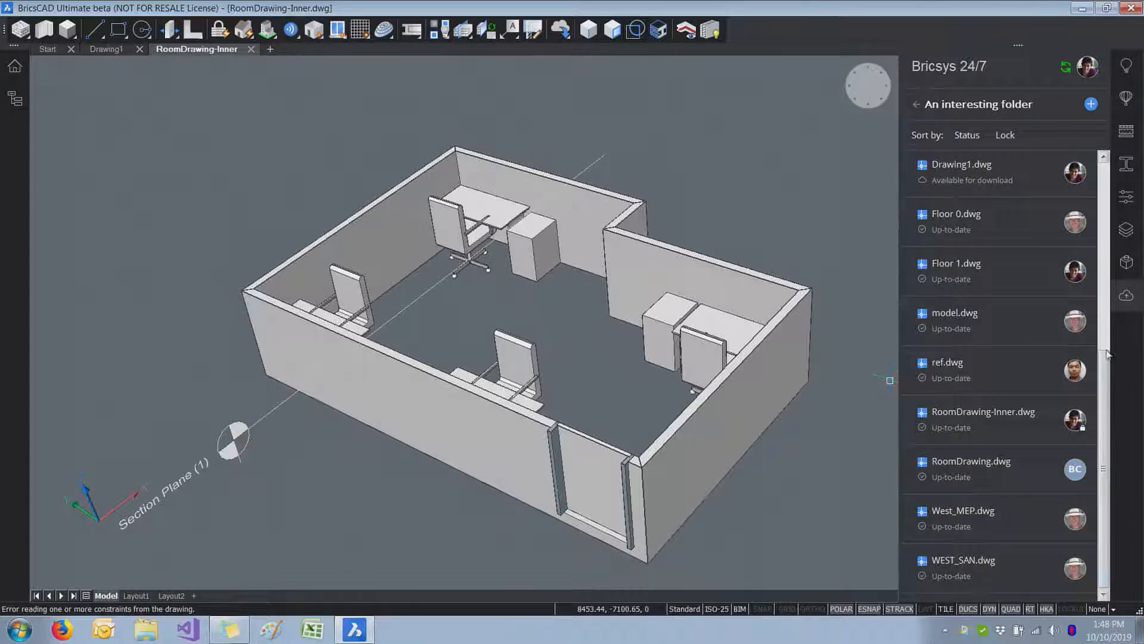
Step: Leave "An interesting folder" and open the "XRef Test" folder of the cloud project
mouse_move(1107, 361)
mouse_down()
mouse_move(1112, 265)
mouse_move(1104, 368)
mouse_up()
drag(1103, 361, 1104, 191)
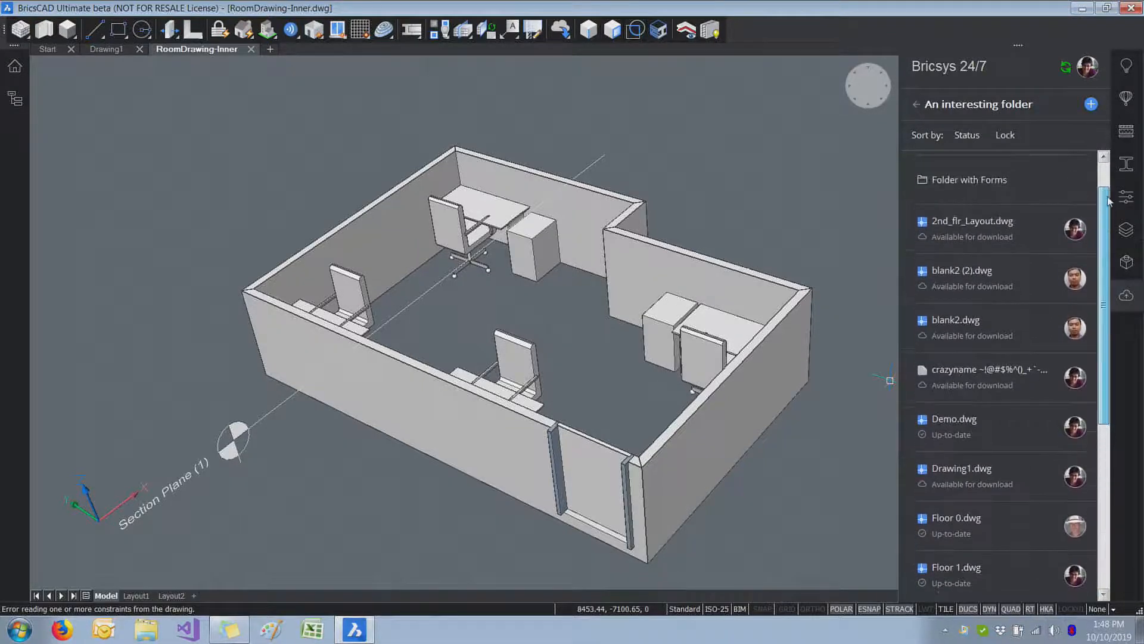
click(917, 105)
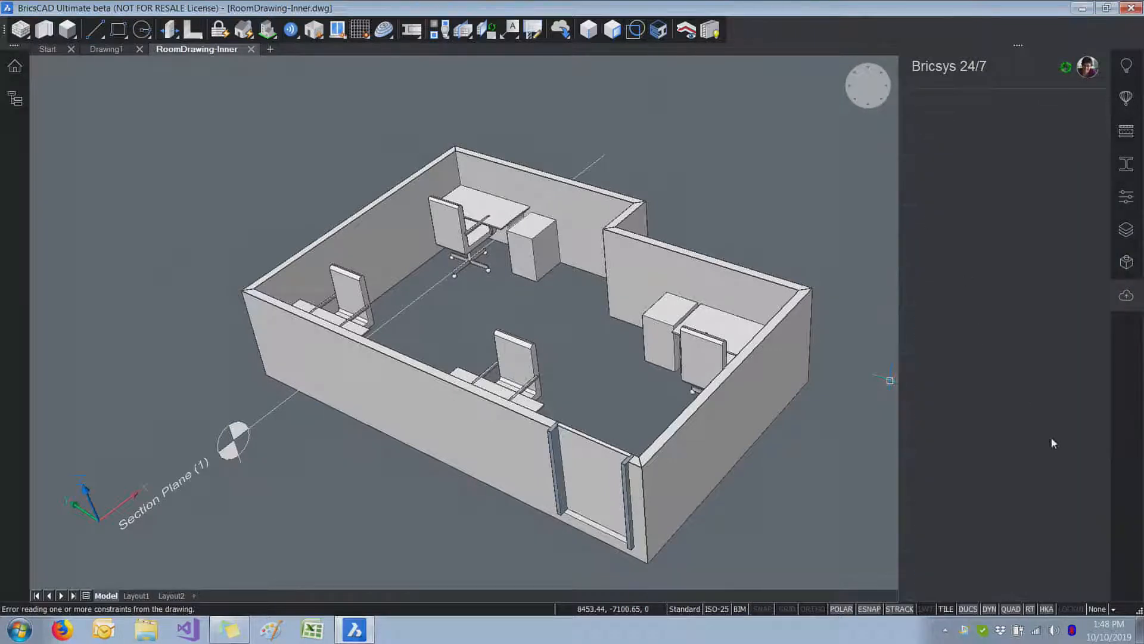
click(960, 569)
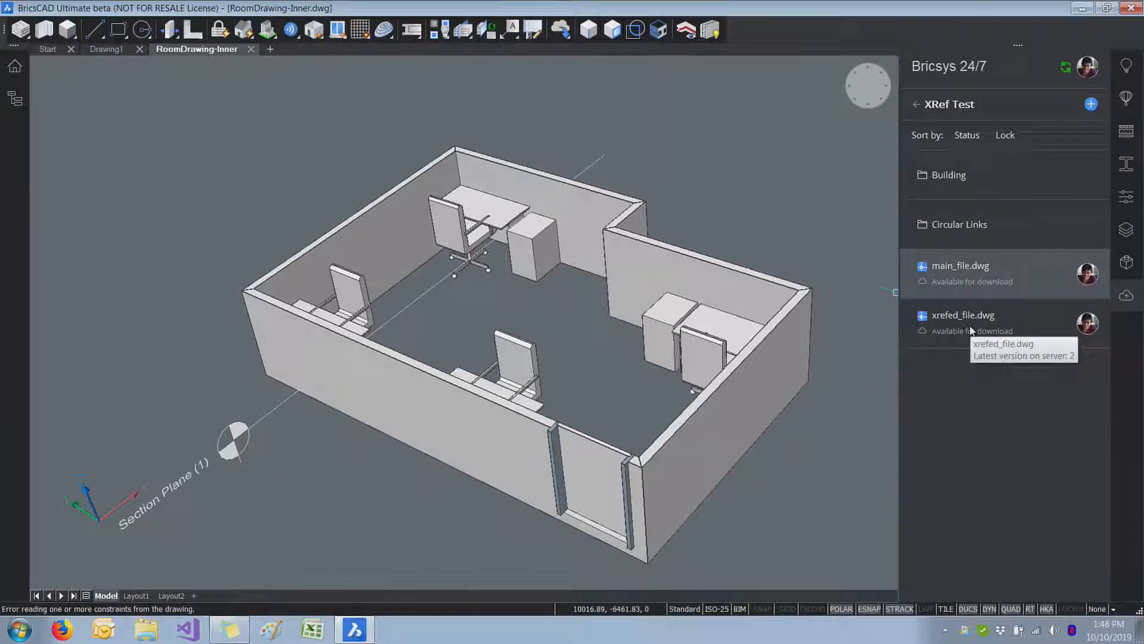
Step: Download main_file.dwg together with its externally referenced drawing and open main_file.dwg
right_click(981, 265)
click(1014, 299)
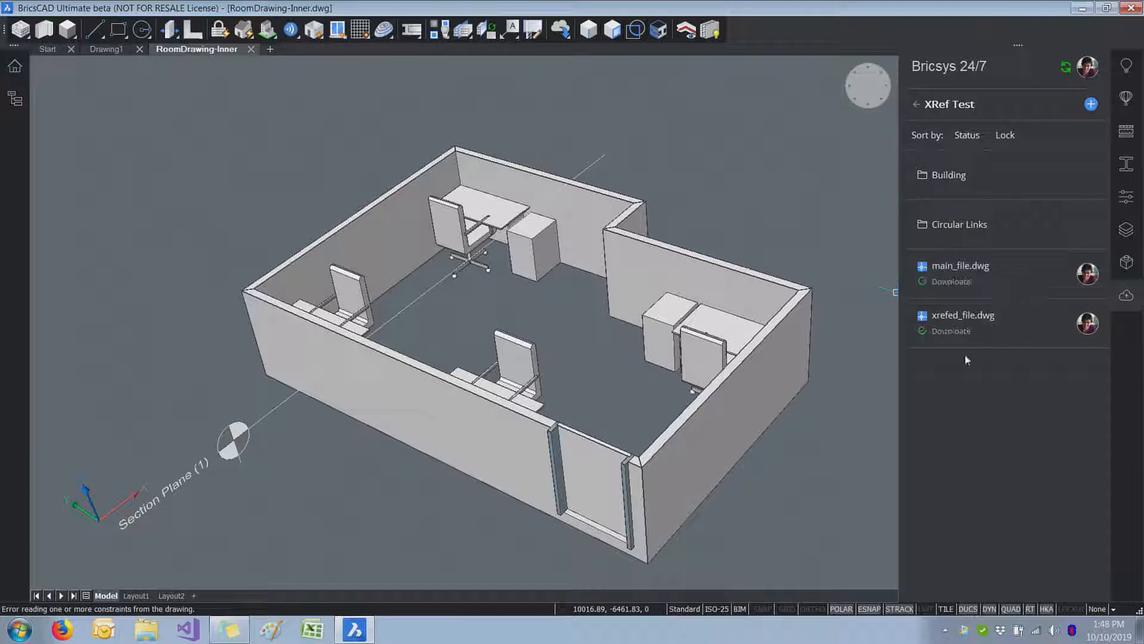
double_click(975, 275)
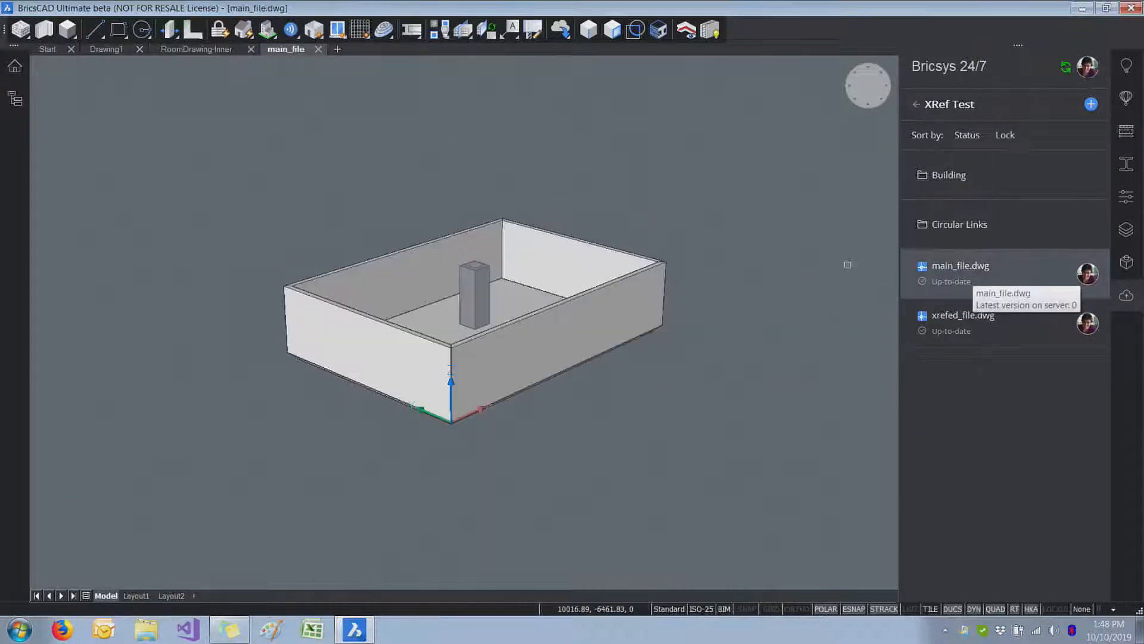
mouse_move(462, 277)
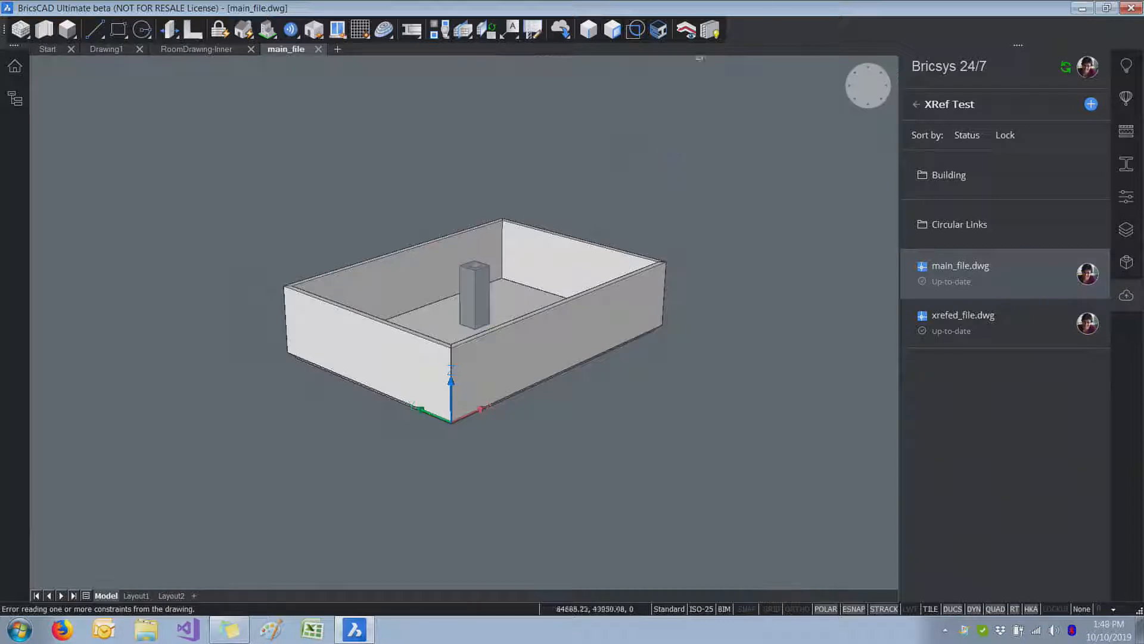
Step: Log off from the Bricsys 24/7 account
click(1091, 73)
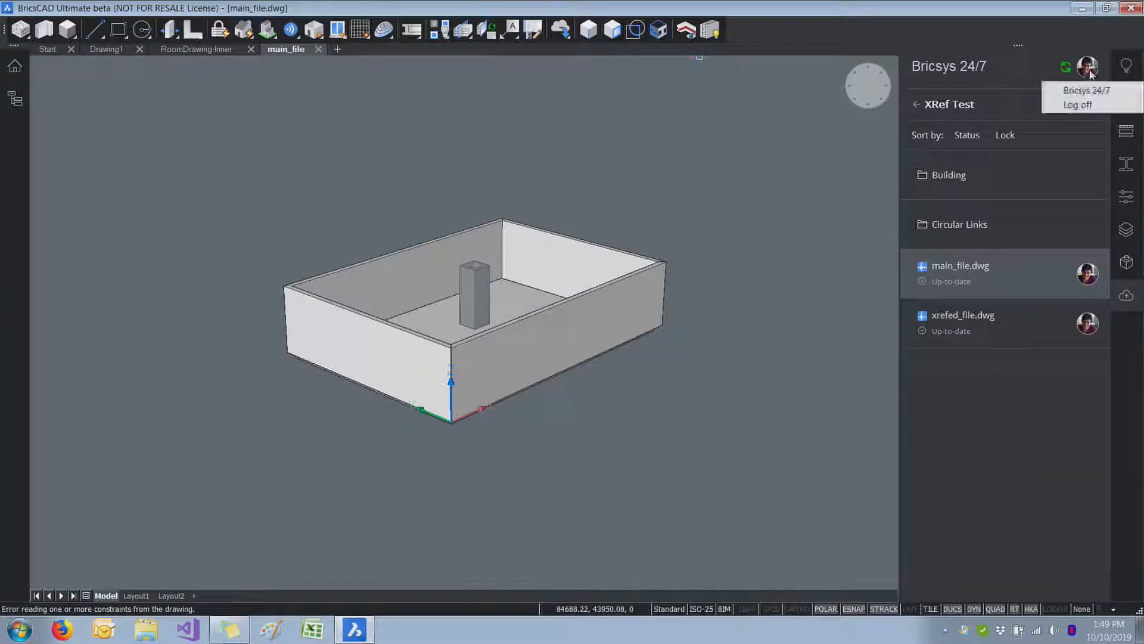
click(1078, 105)
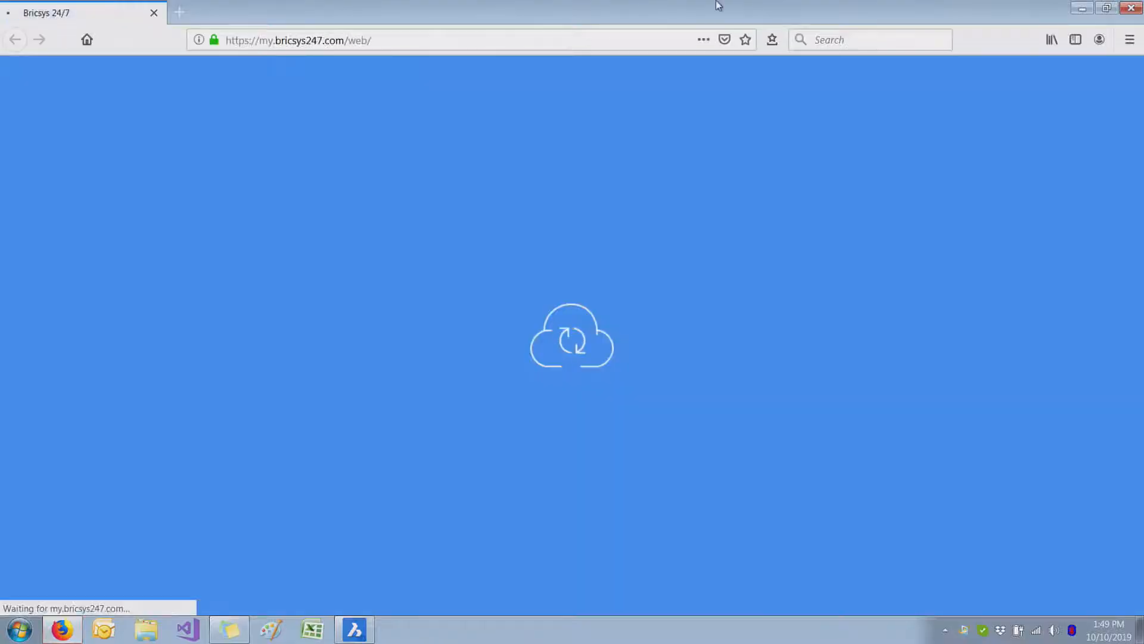
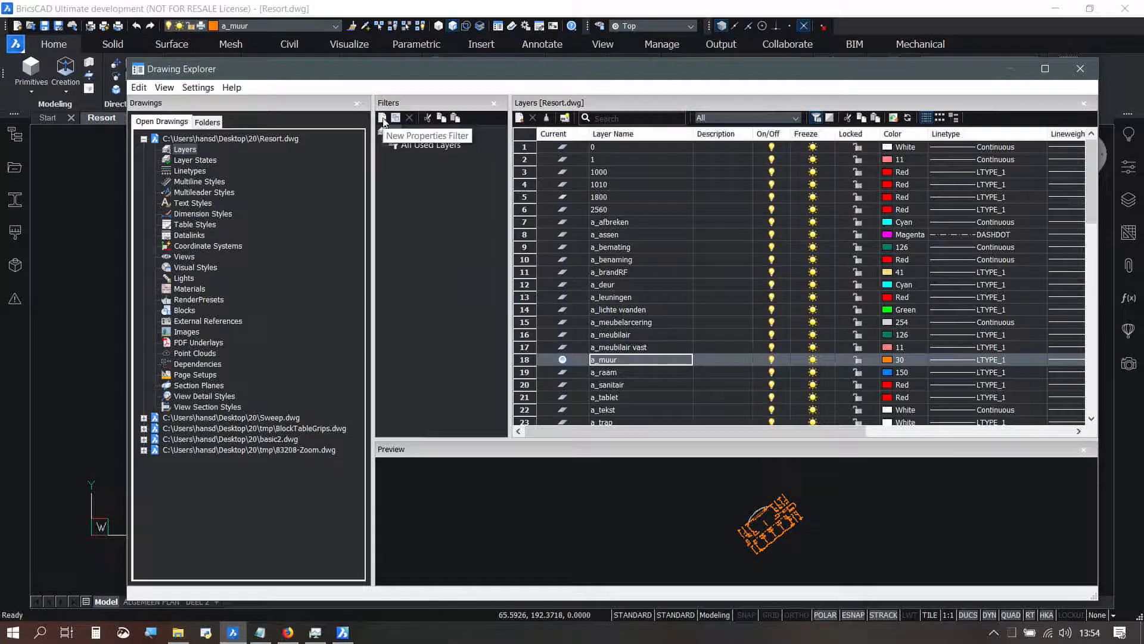
Step: Create a layer properties filter named green for Resort.dwg that matches layers with color index 126
click(382, 119)
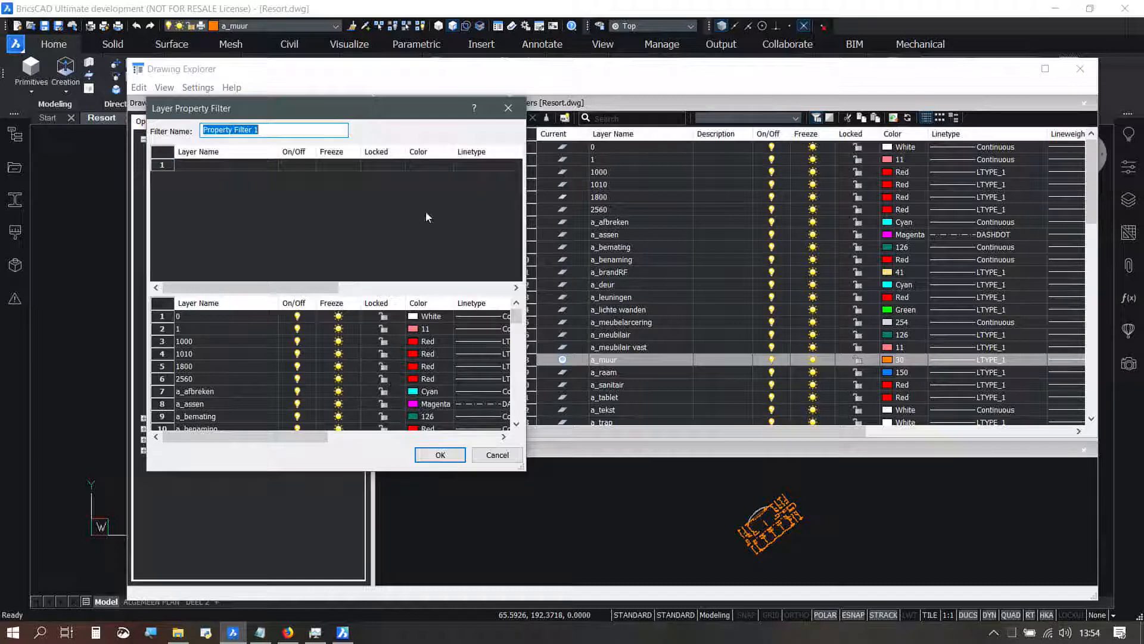
click(430, 164)
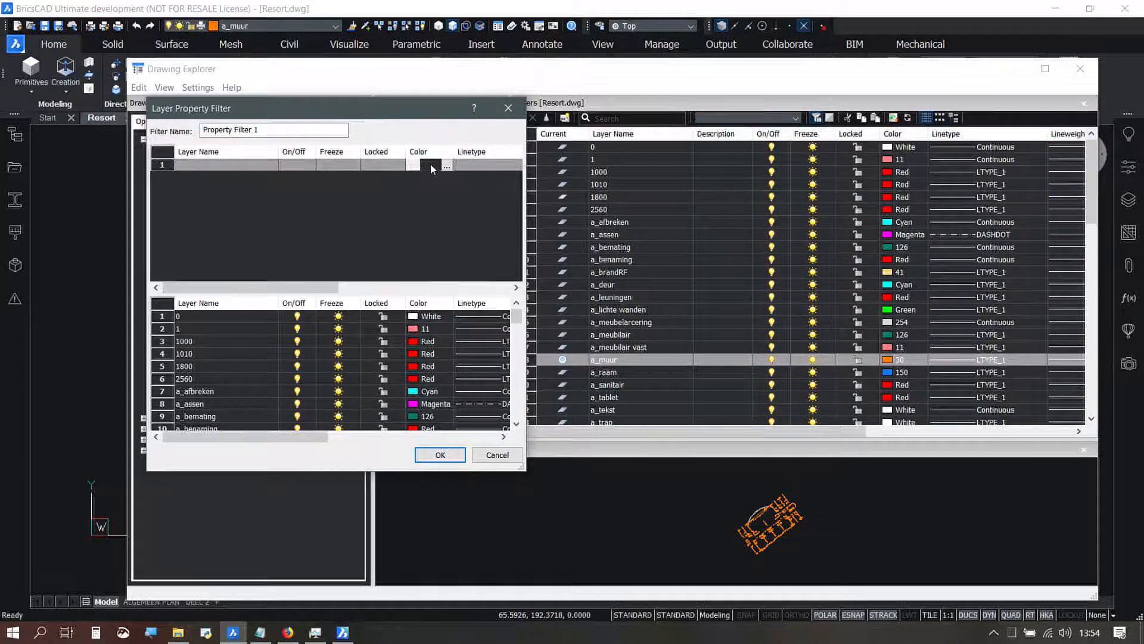
click(446, 166)
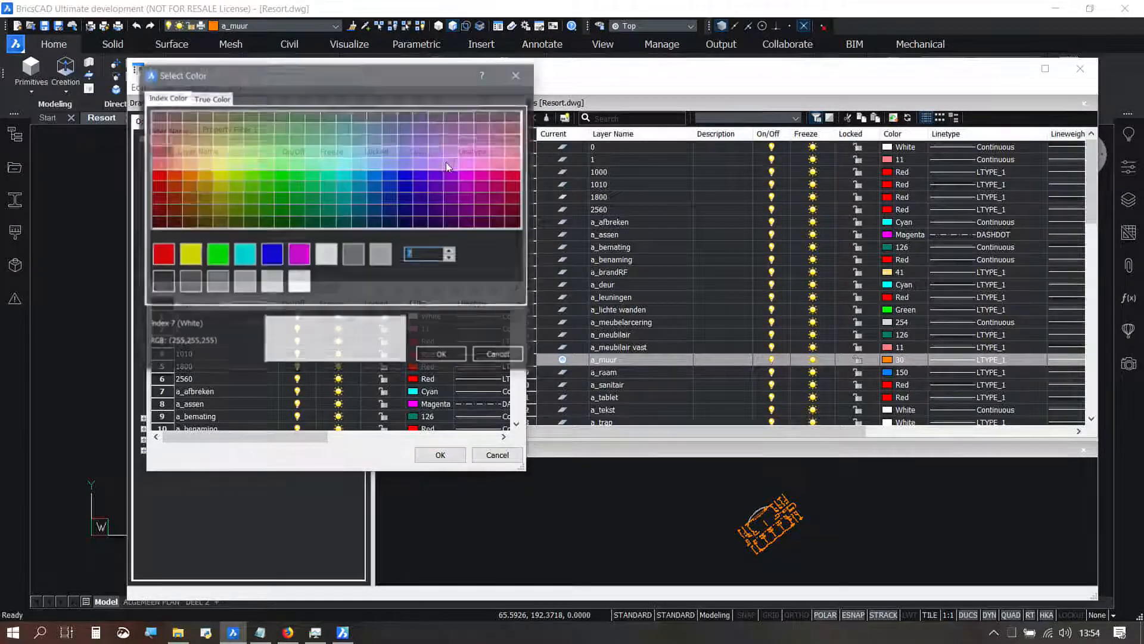
text(12)
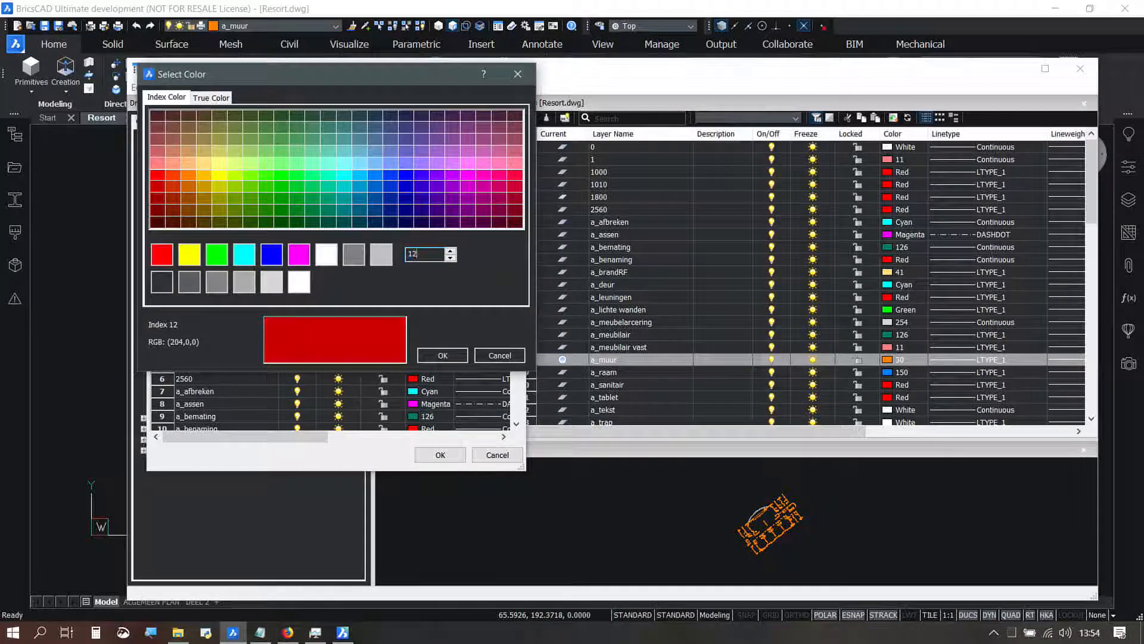
text(6)
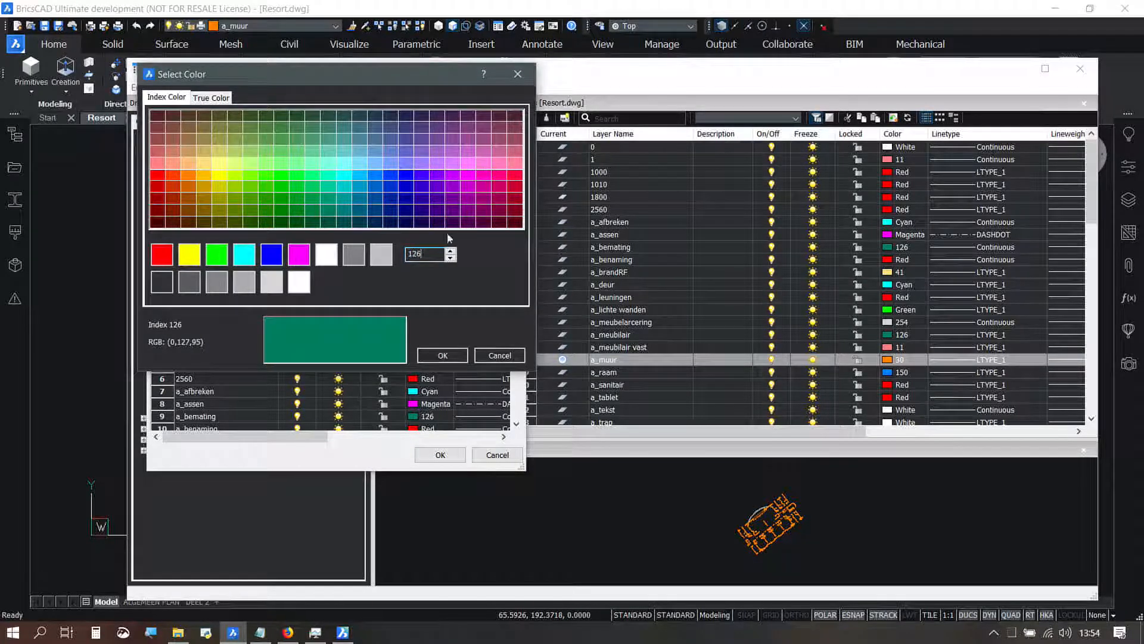
click(459, 351)
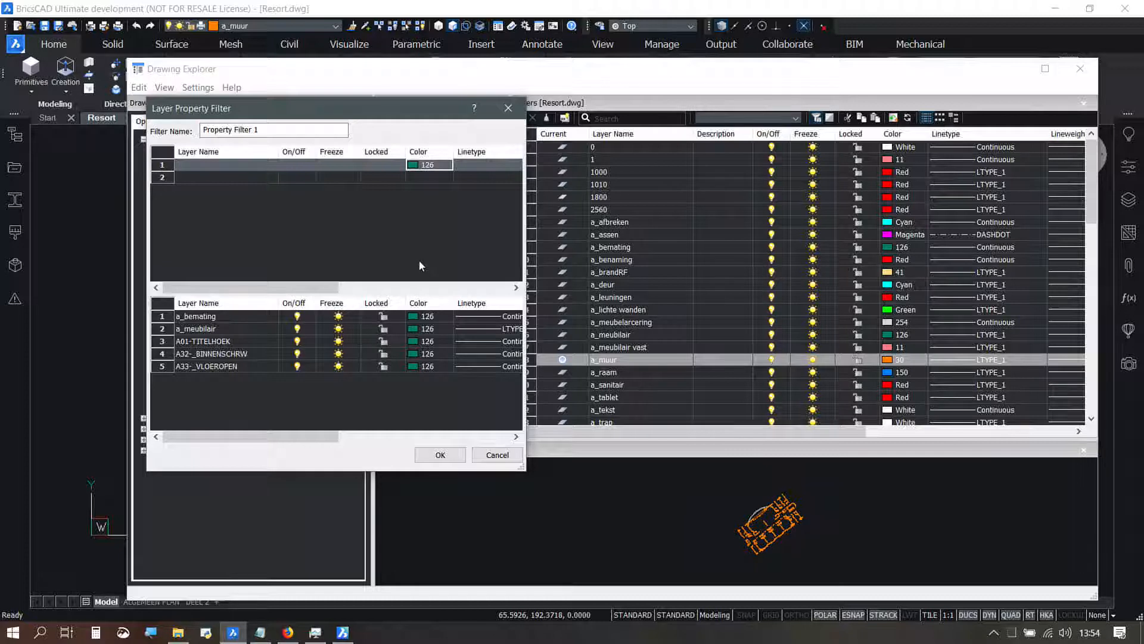
click(309, 129)
drag(308, 129, 198, 130)
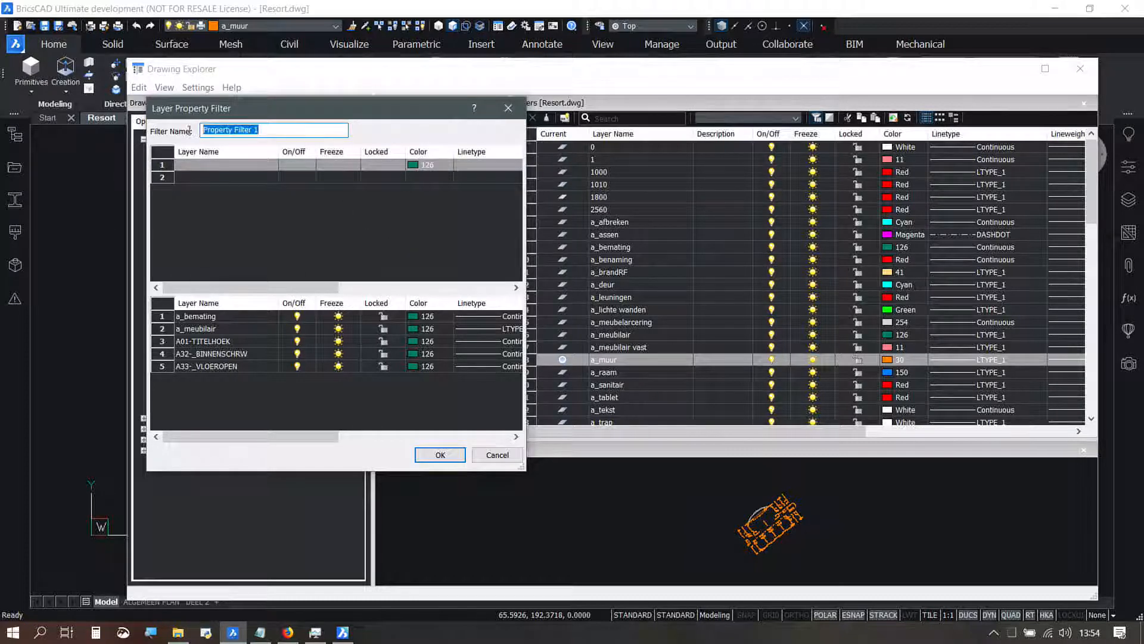
text(green)
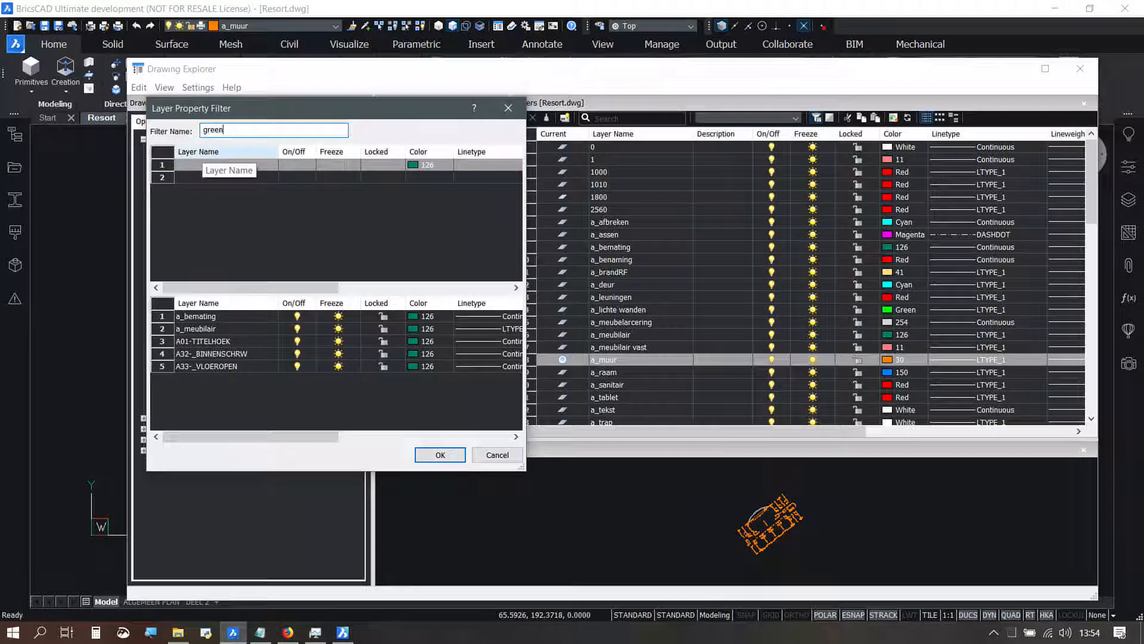
click(435, 455)
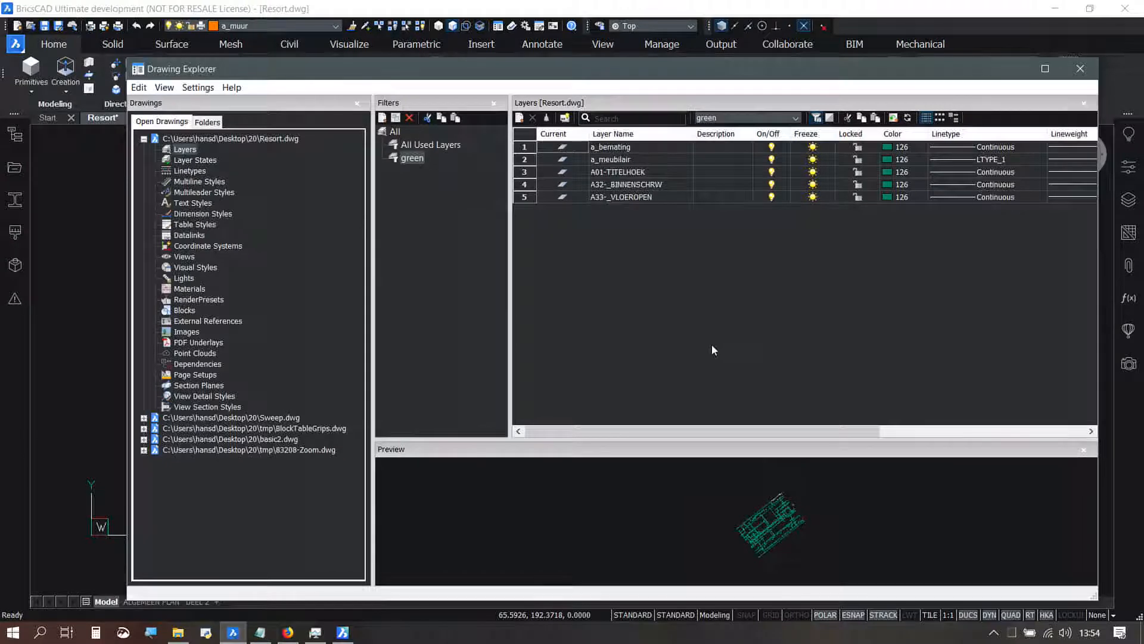
Step: From all used layers, create a group filter containing a_afbreken, a_benaming, a_deur, a_lichte wanden, a_meubilair, a_muur and a_tablet
click(427, 143)
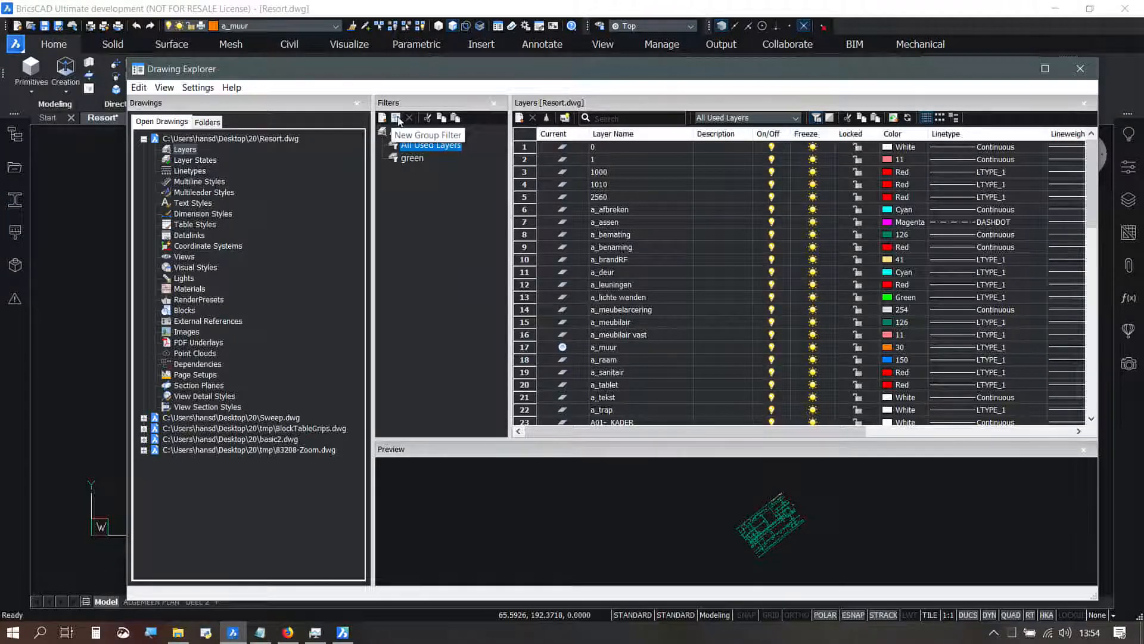
click(525, 210)
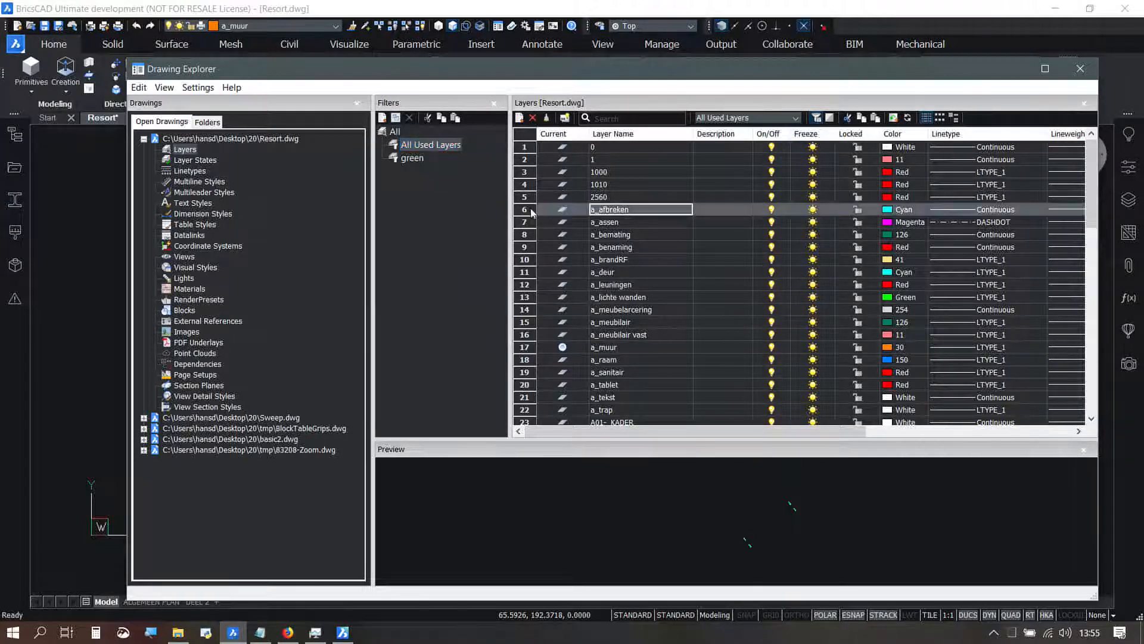
ctrl+click(527, 247)
ctrl+click(527, 272)
ctrl+click(527, 297)
ctrl+click(526, 322)
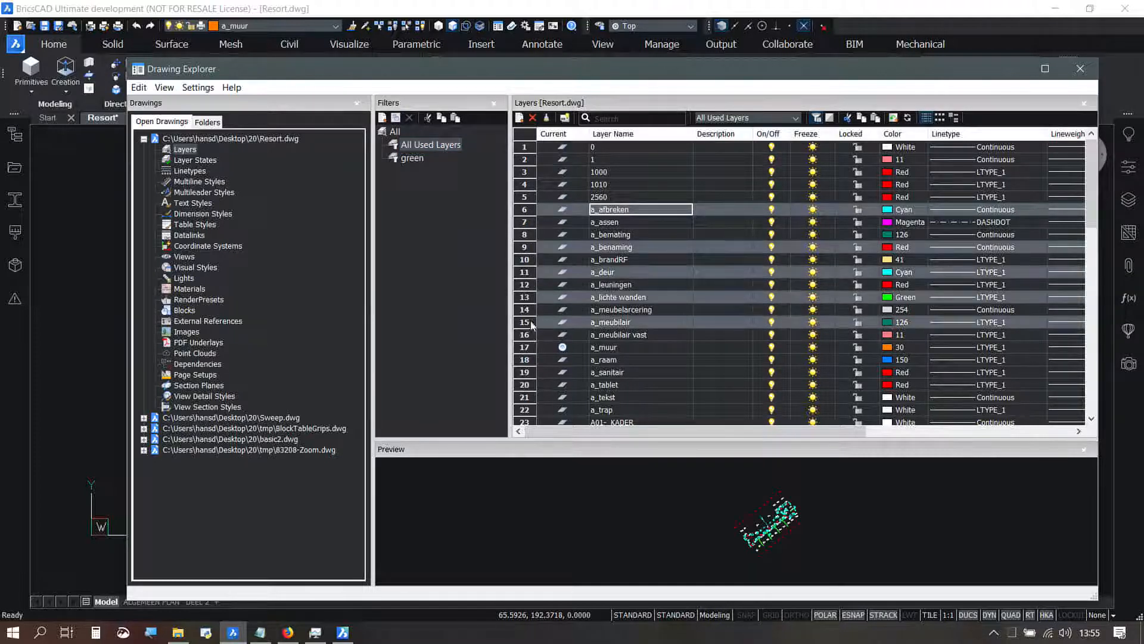
ctrl+click(527, 347)
ctrl+click(528, 384)
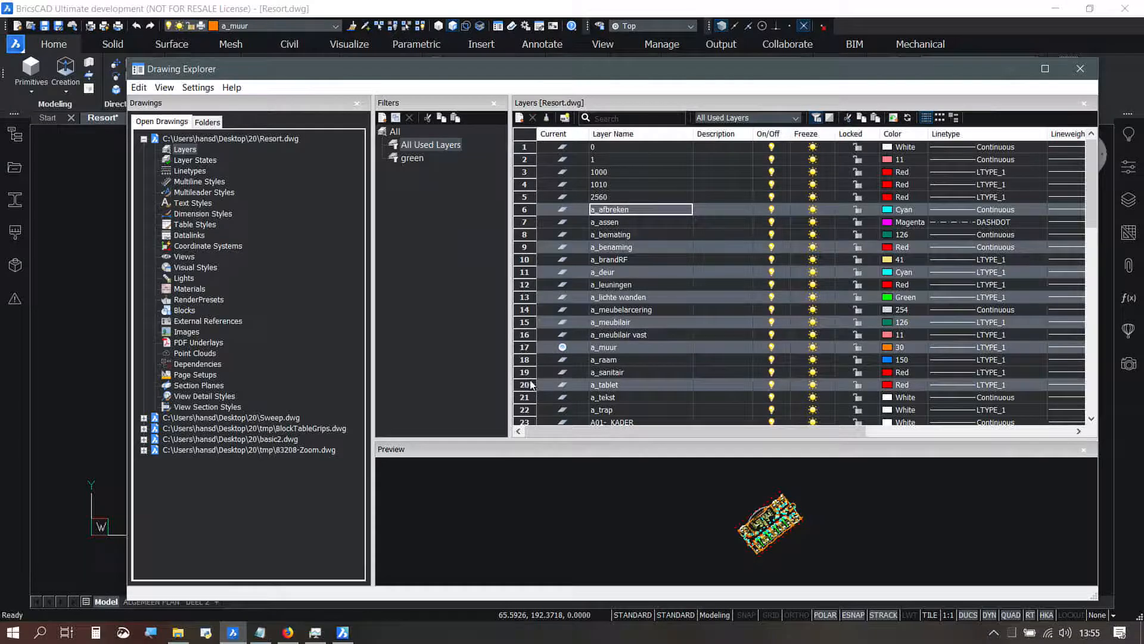
right_click(552, 212)
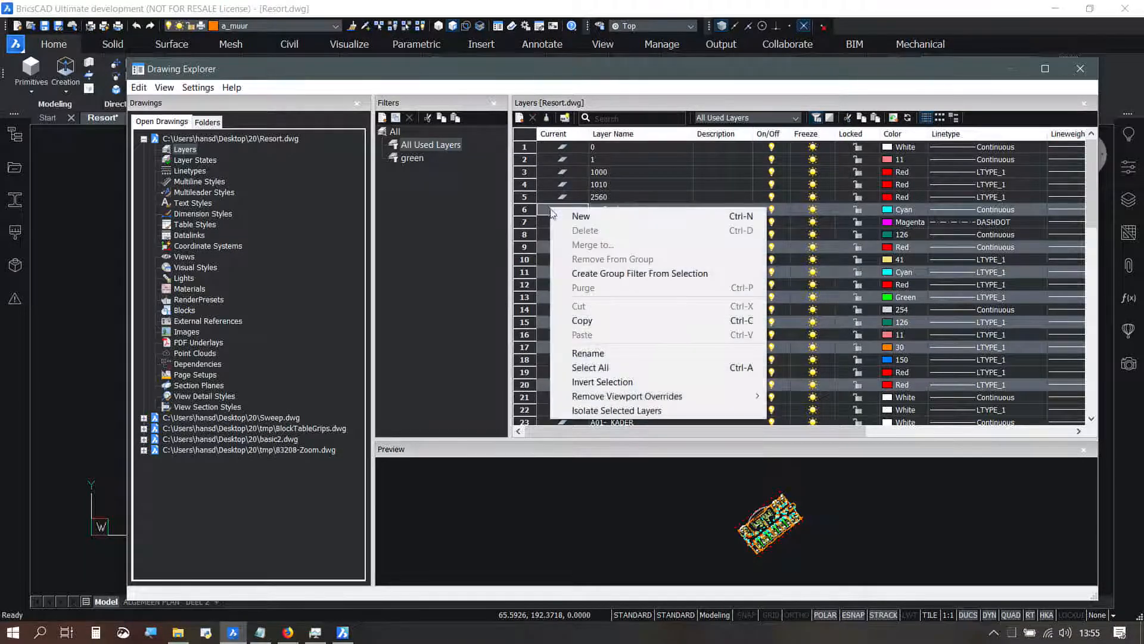
click(650, 273)
Step: Rename the new group filter to mygroup
click(451, 159)
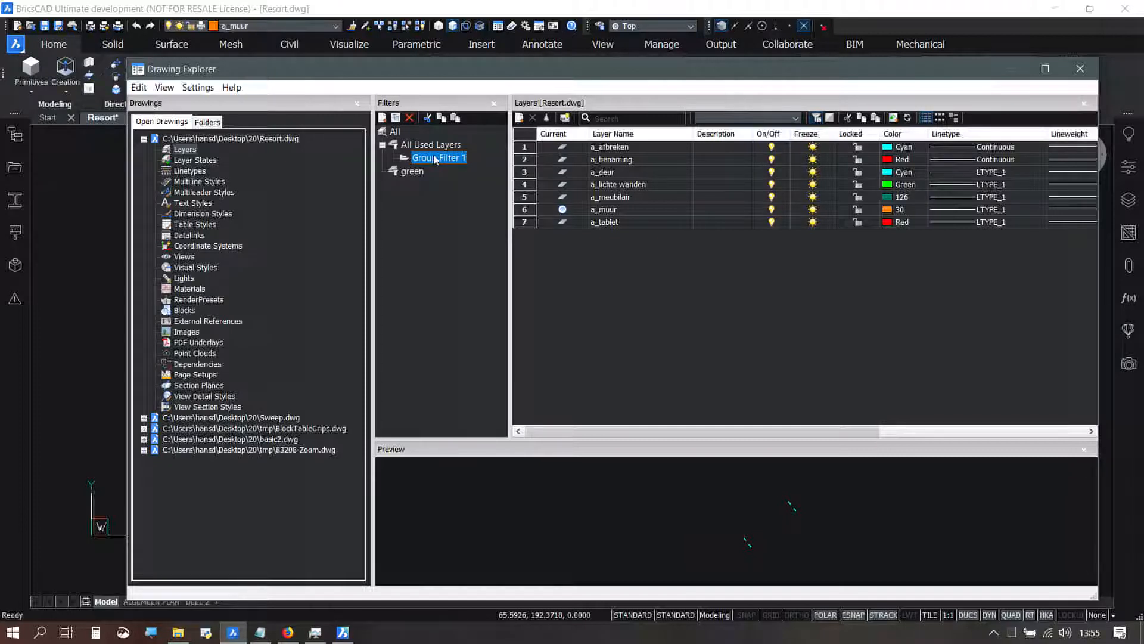
click(451, 158)
drag(468, 158, 410, 164)
text(mygroup)
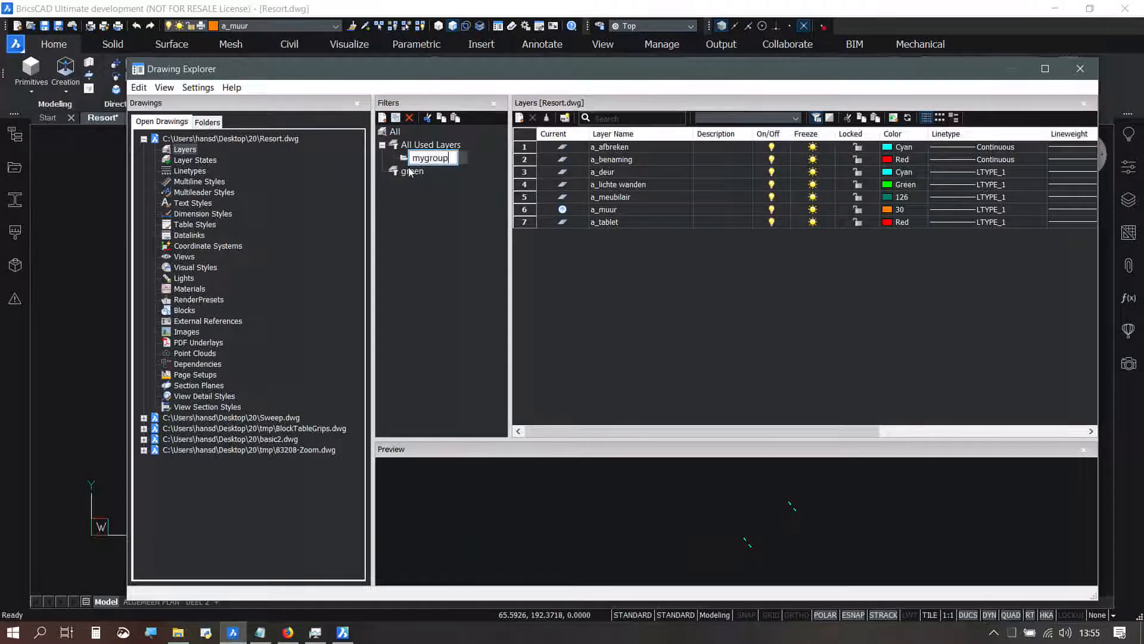
key(Return)
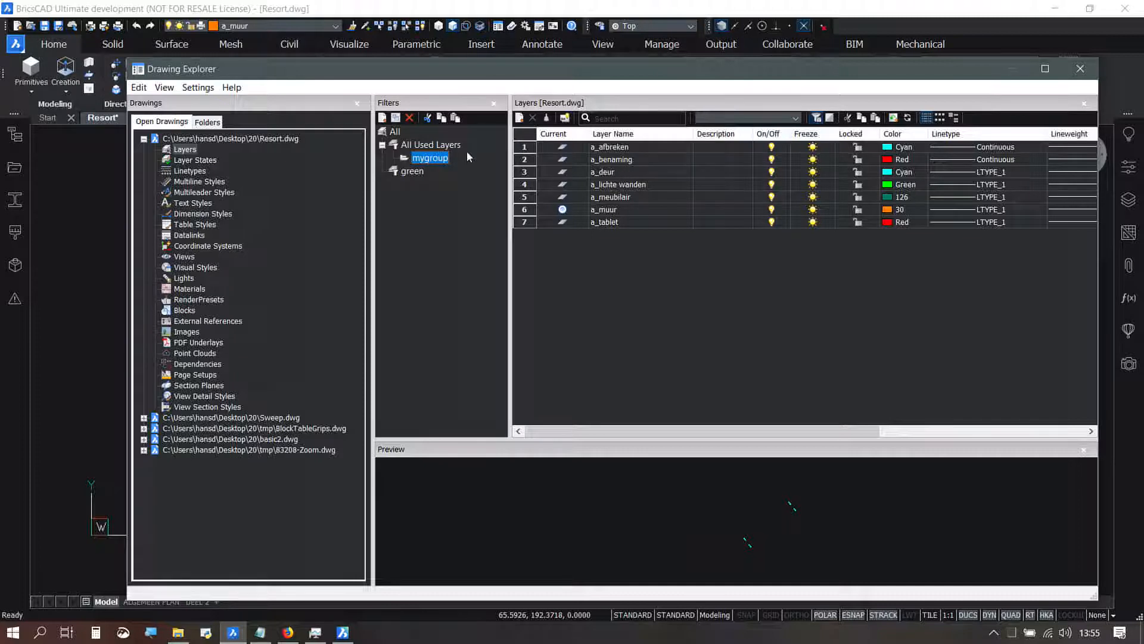
Step: Compare the layers listed by the All Used Layers, mygroup and green filters, and close the Drawing Explorer
click(422, 146)
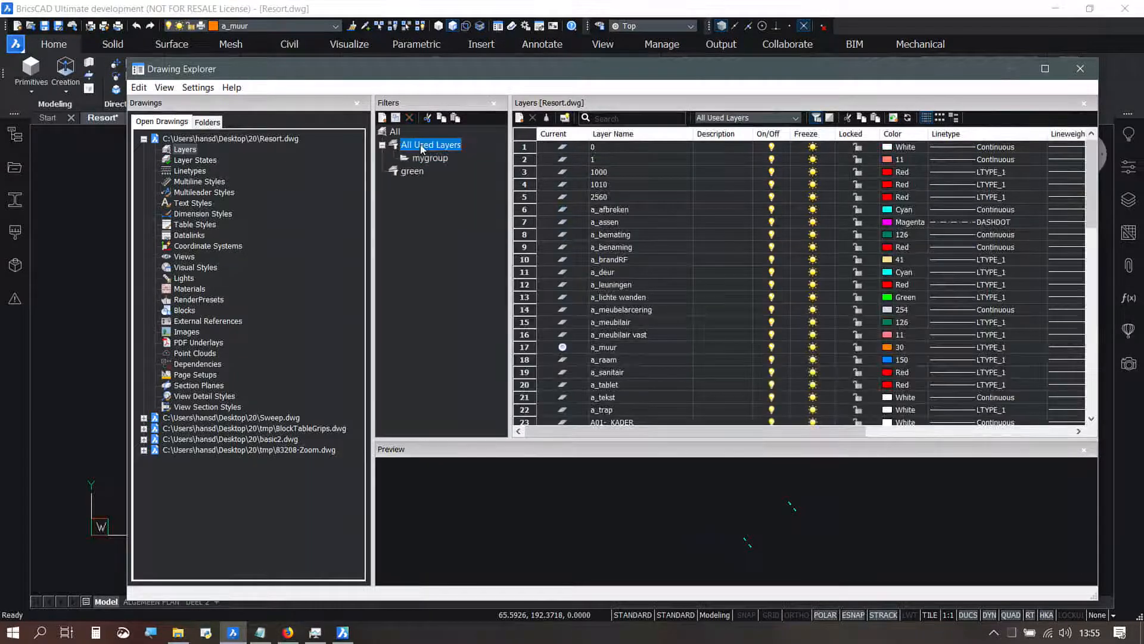
click(433, 158)
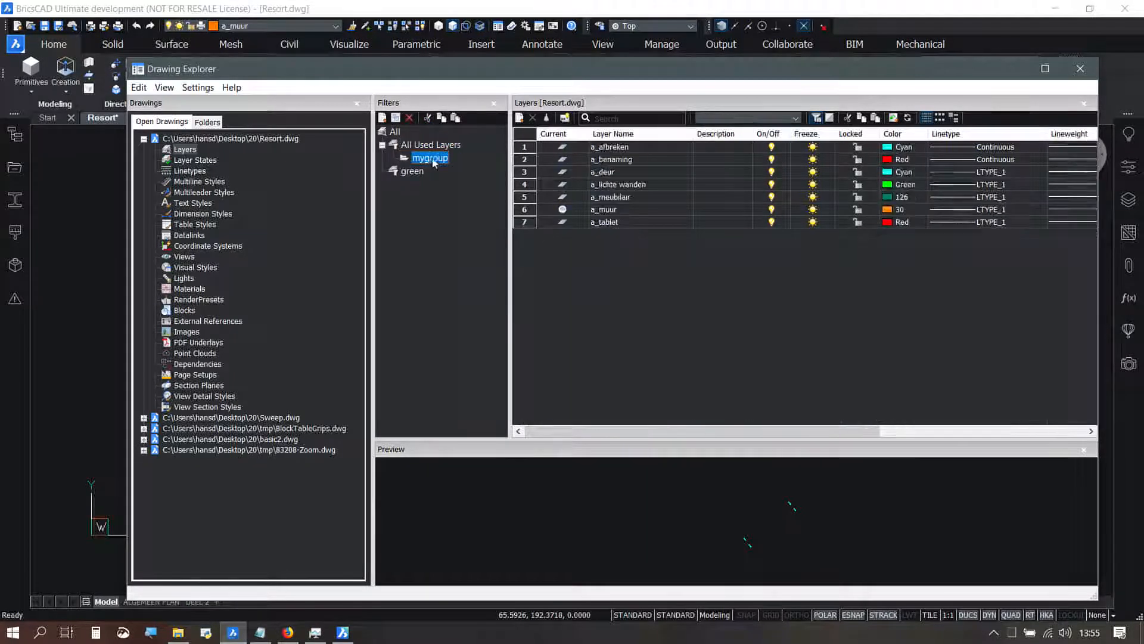
click(417, 172)
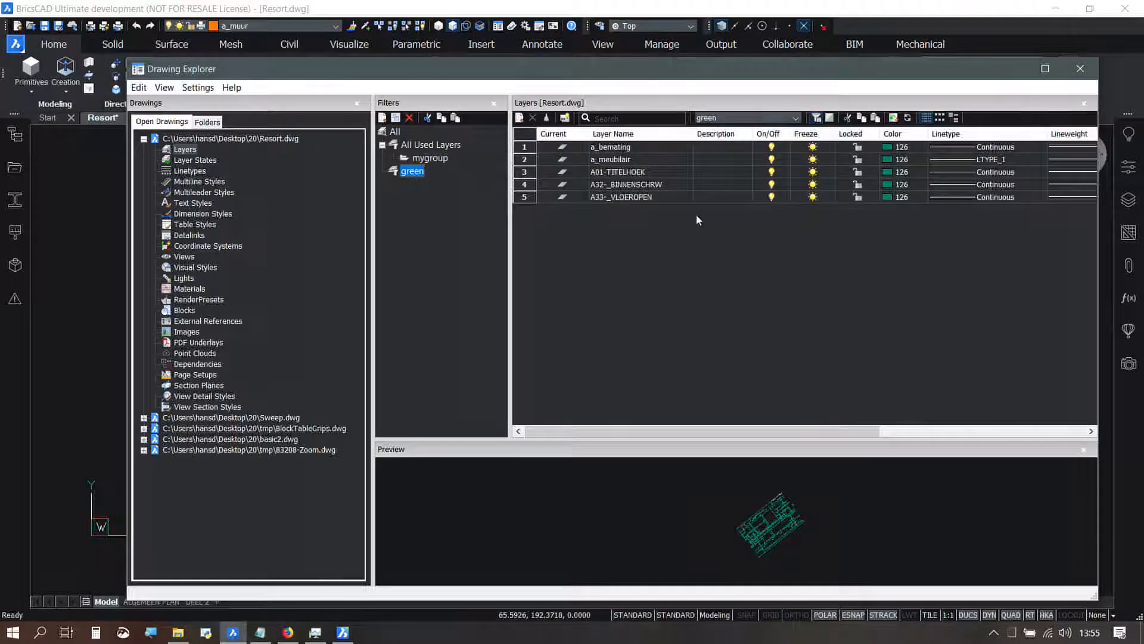
click(1080, 69)
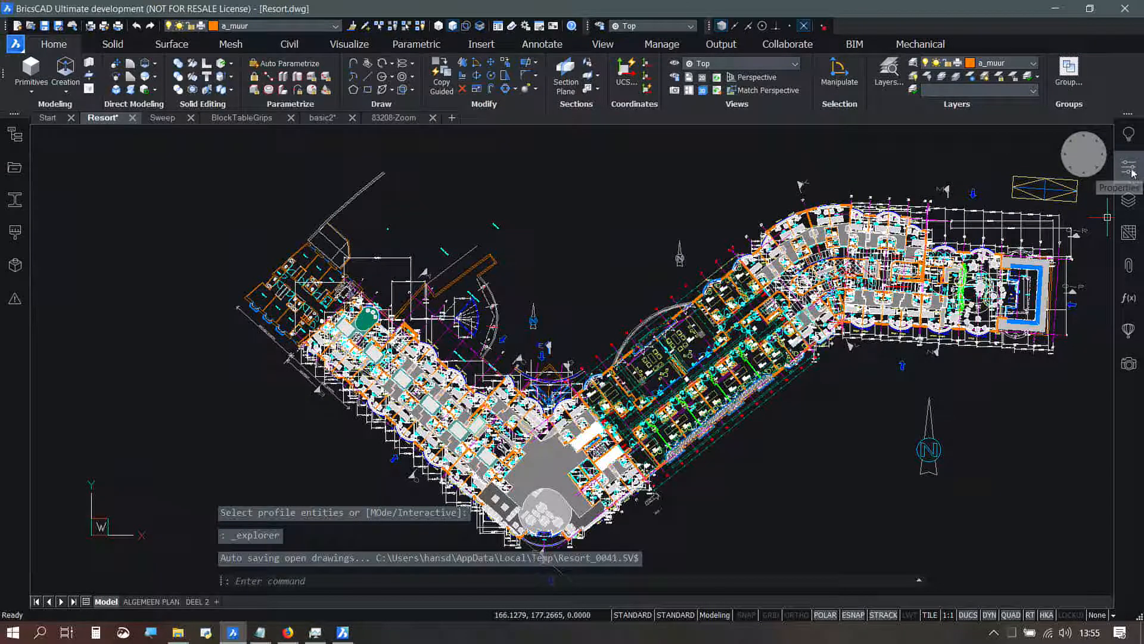
Step: Check the layer list beside the drawing with the All, mygroup and green filters applied, and hide the list again
click(1128, 200)
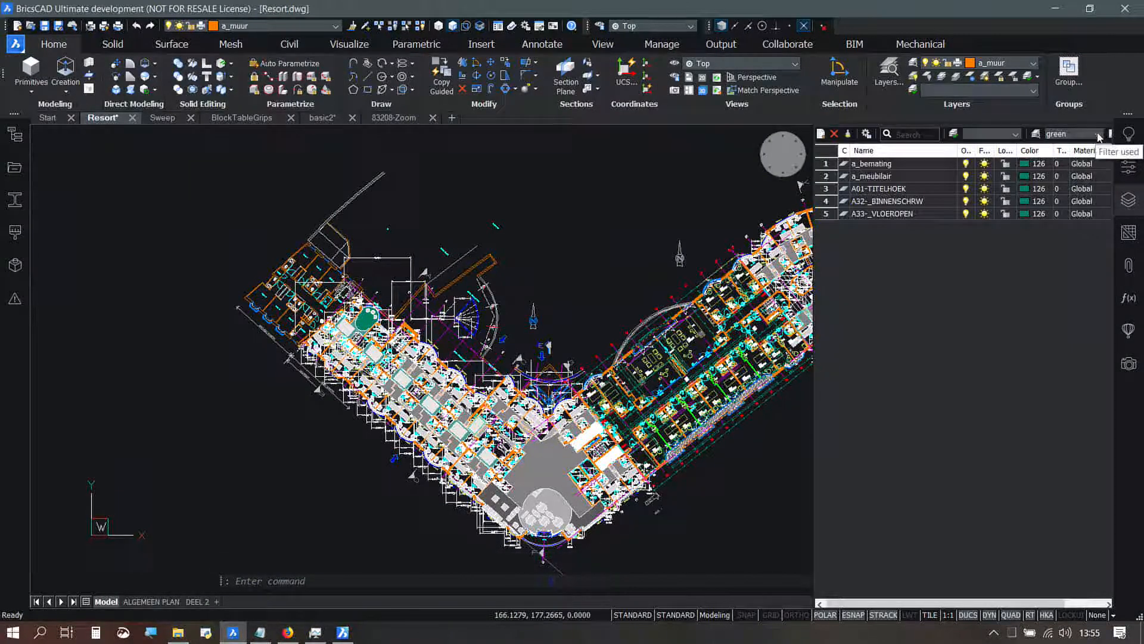
click(1099, 138)
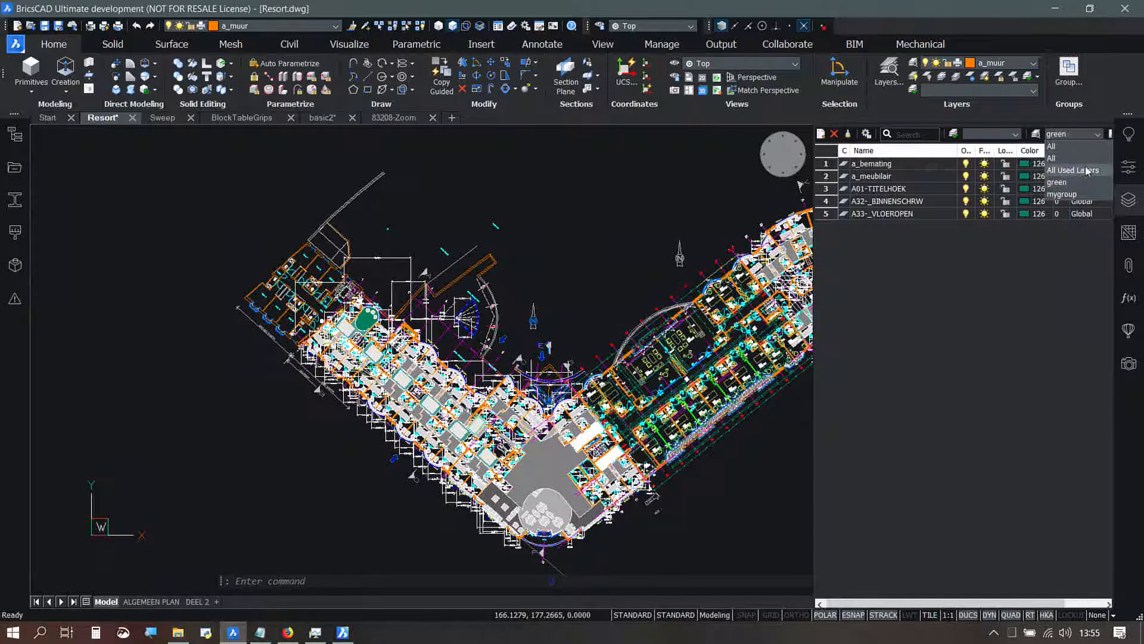
click(1086, 160)
click(1100, 137)
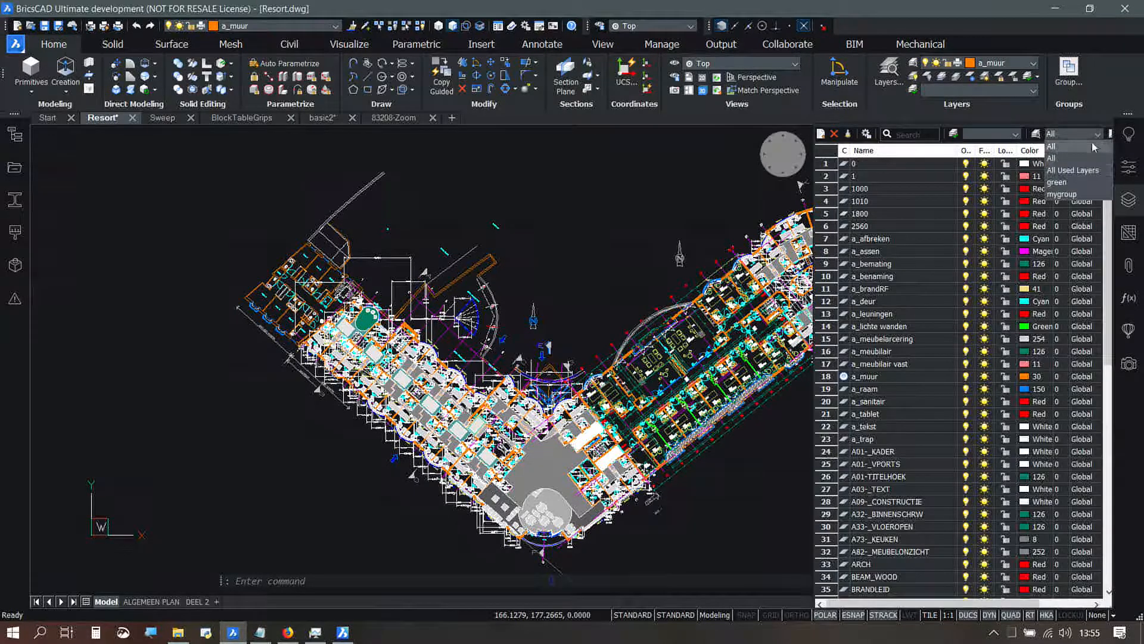
click(1090, 196)
click(1083, 134)
click(1078, 182)
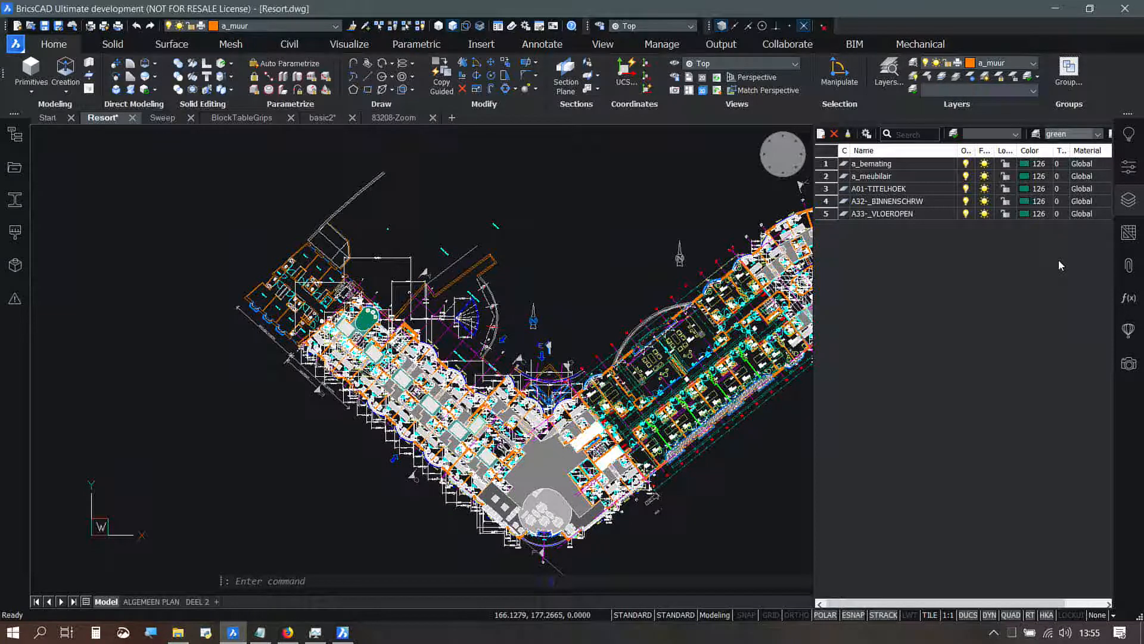
click(1139, 199)
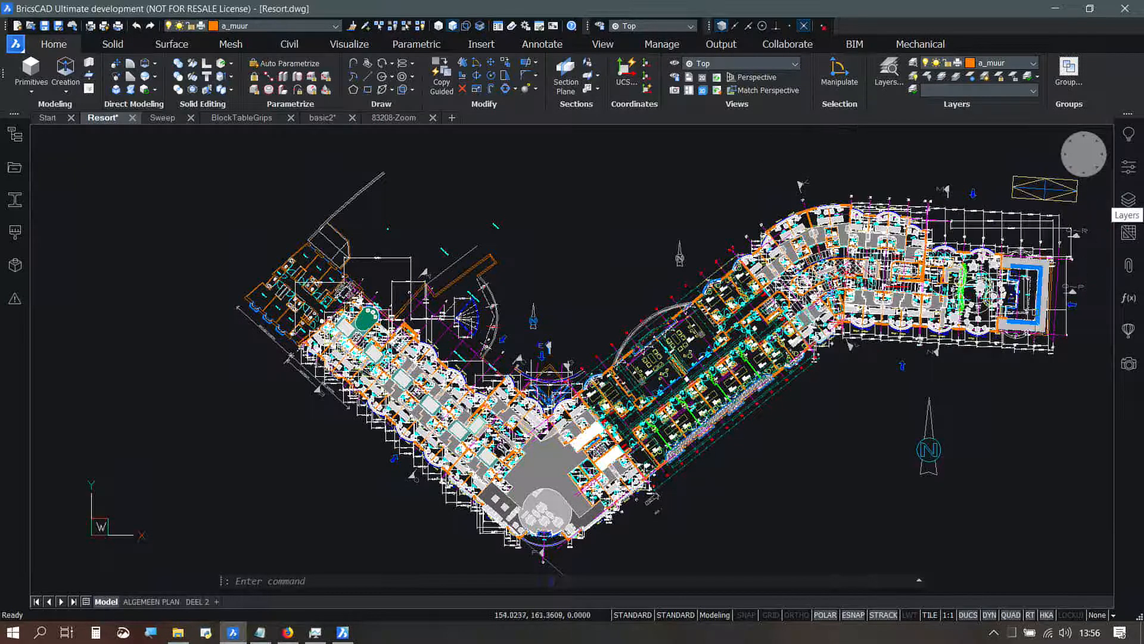
Step: Switch to the Sweep drawing and enable boundary detection by setting SELECTIONMODES to 6
mouse_move(1027, 320)
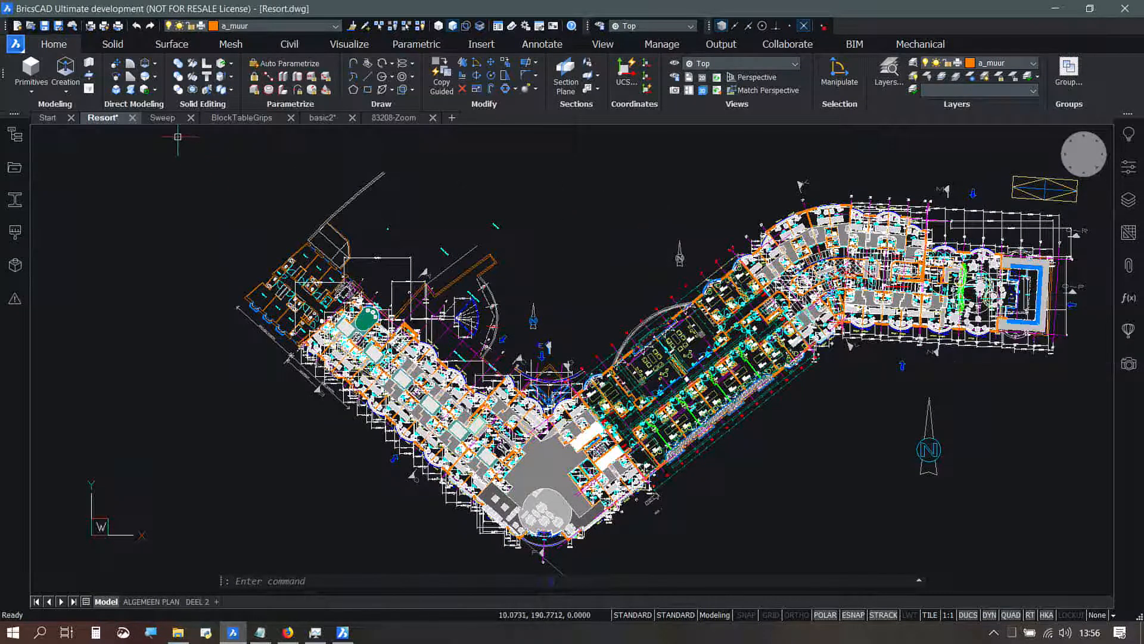
click(163, 117)
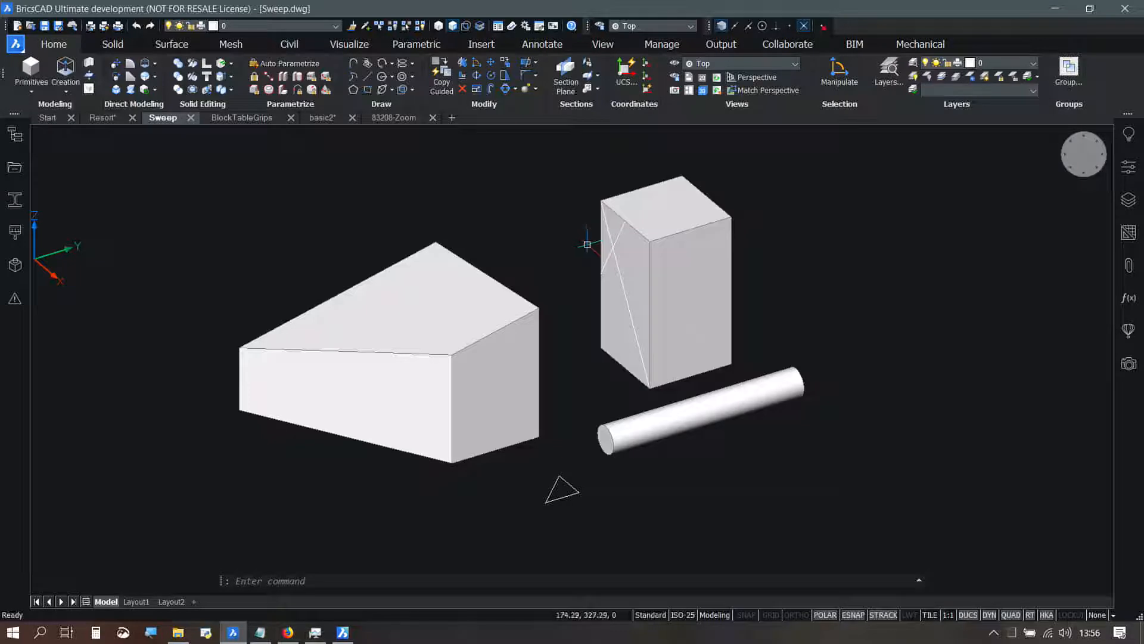
mouse_move(590, 236)
click(466, 26)
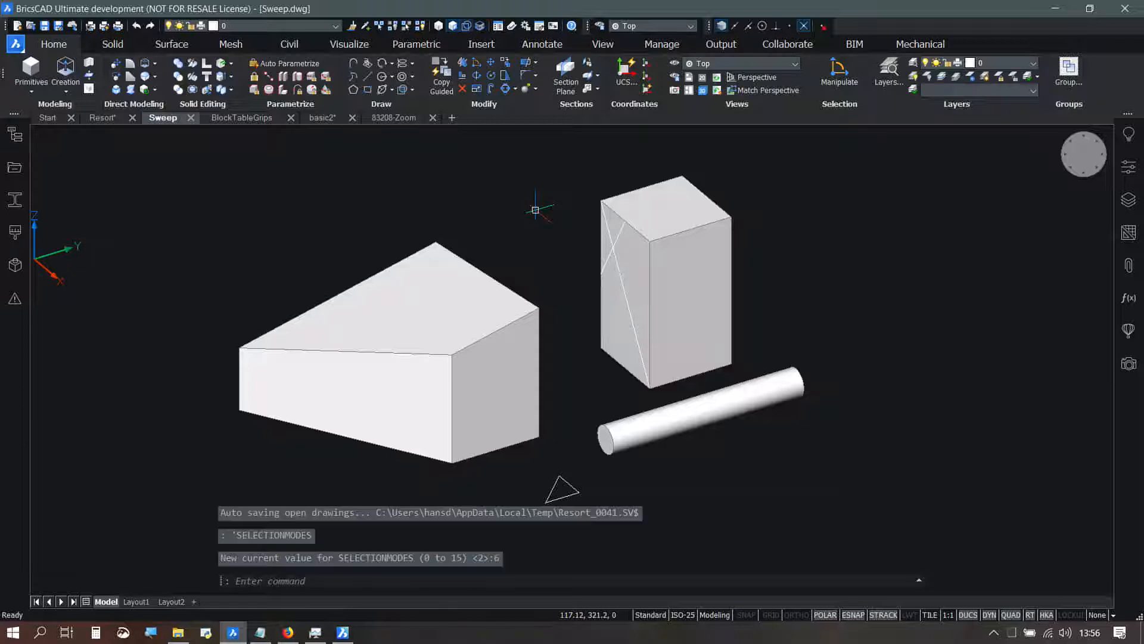
Step: Interactively sweep the box's small triangular boundary along the wedge block's two upper back edges, the adjoining vertical edge and part of the lower front edge
mouse_move(607, 241)
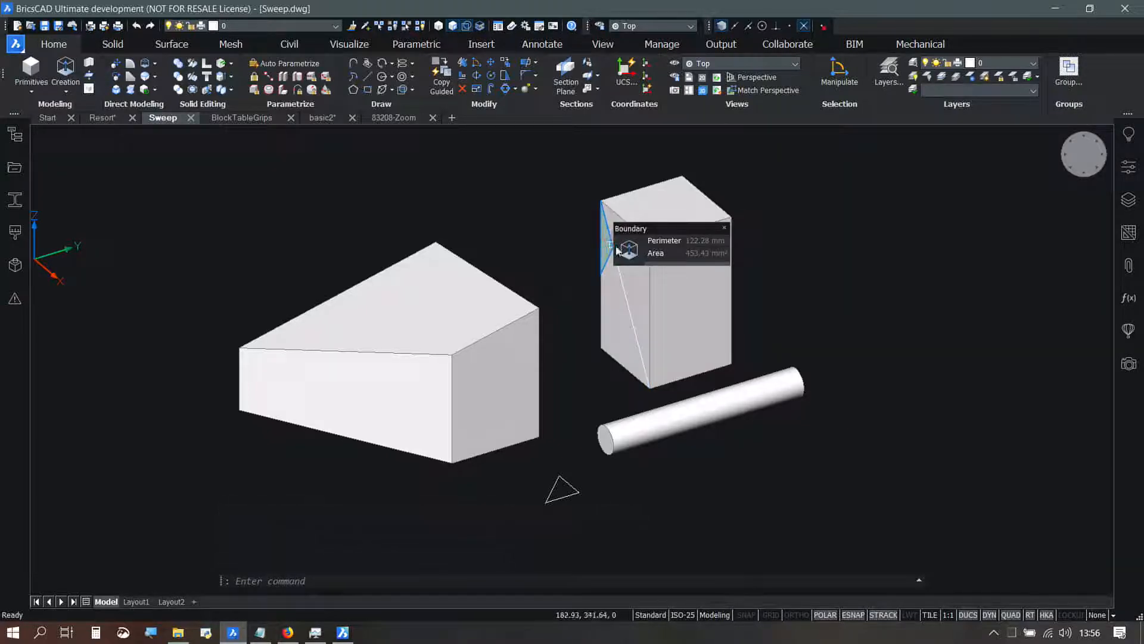
mouse_move(675, 274)
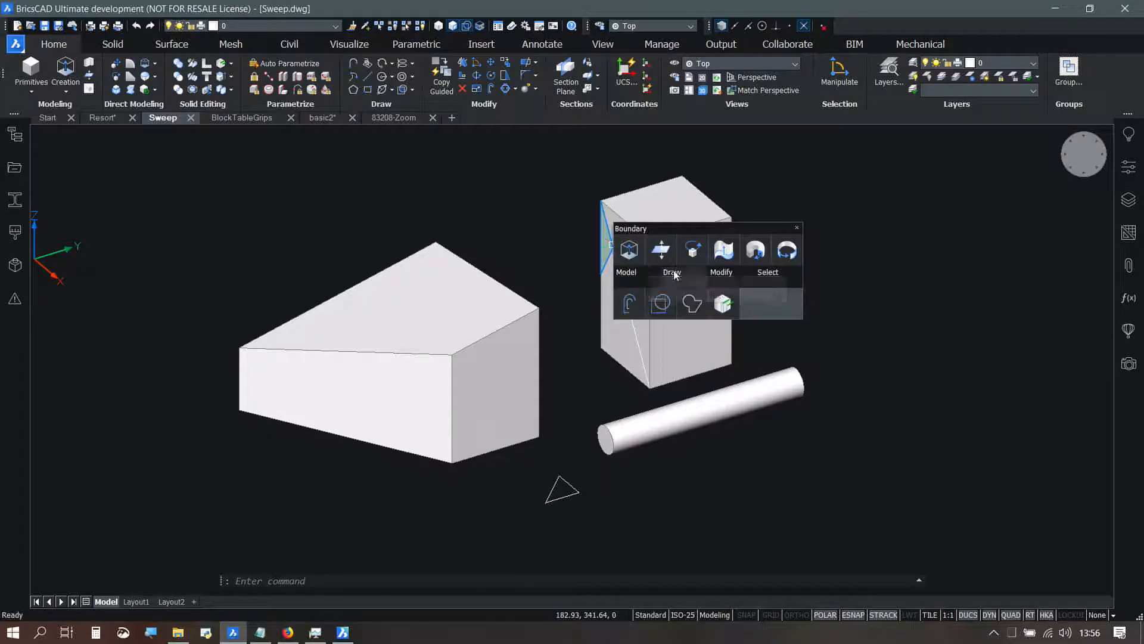
mouse_move(643, 283)
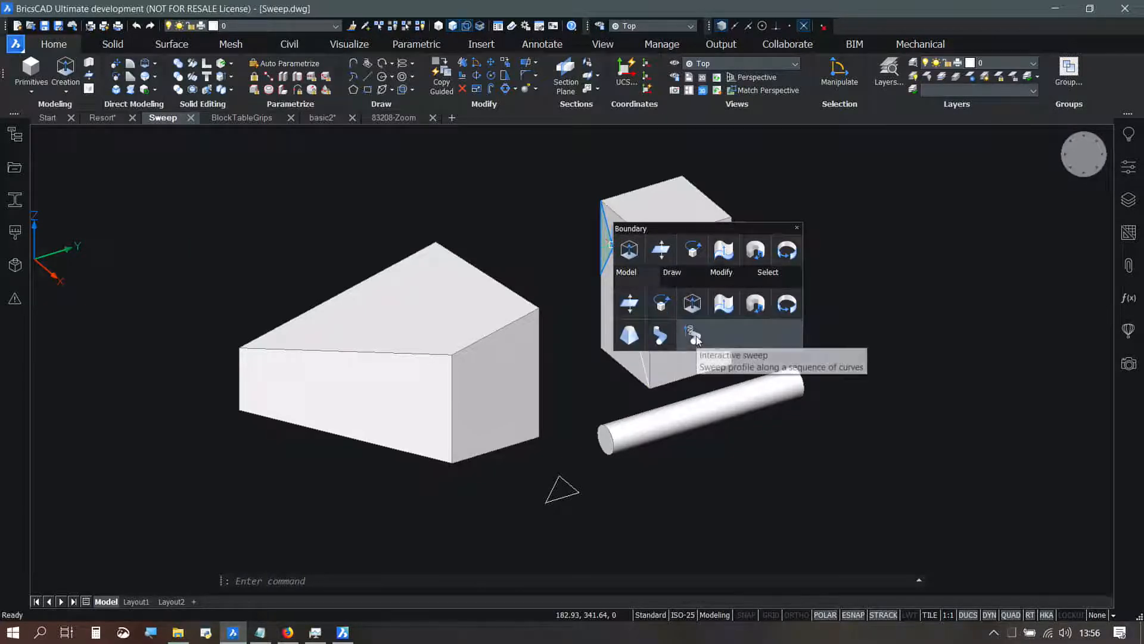
click(660, 334)
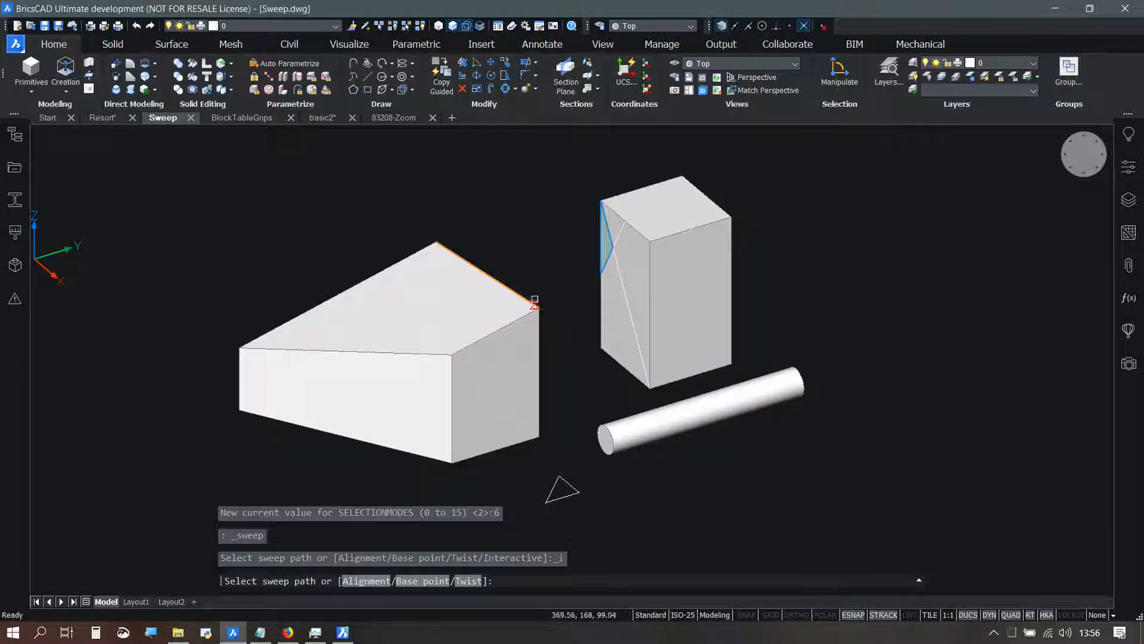
click(532, 304)
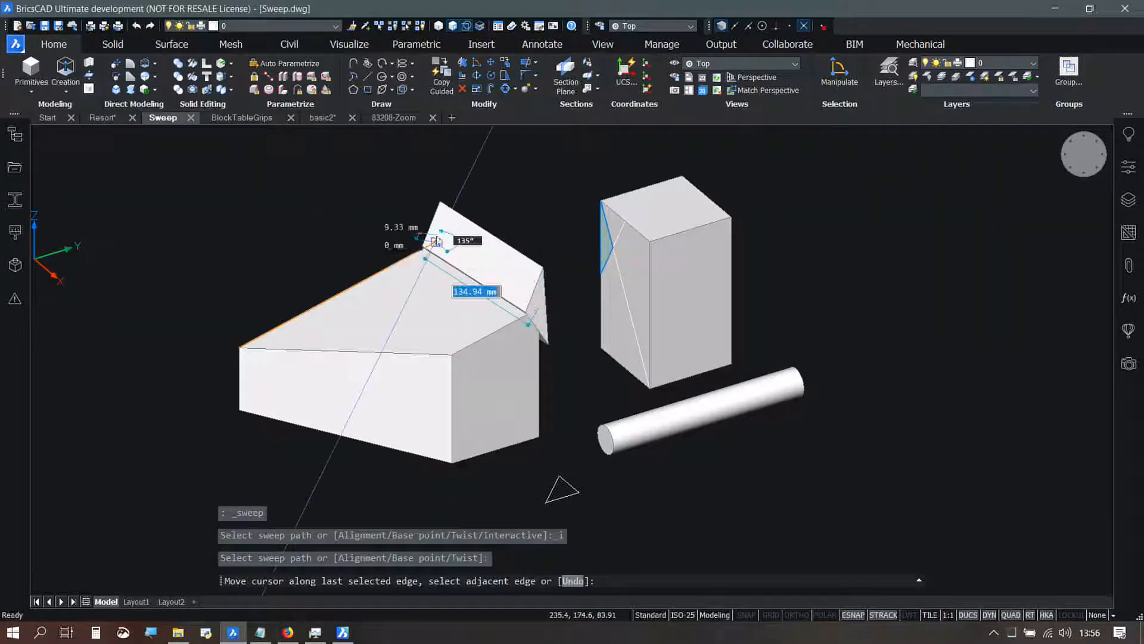
click(413, 256)
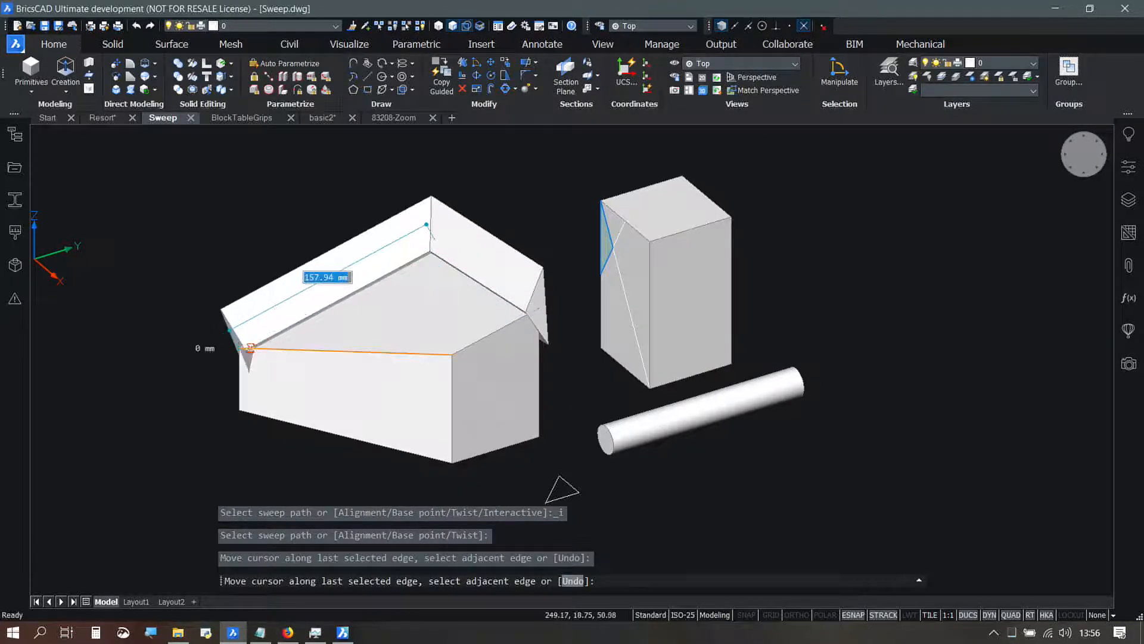
click(236, 370)
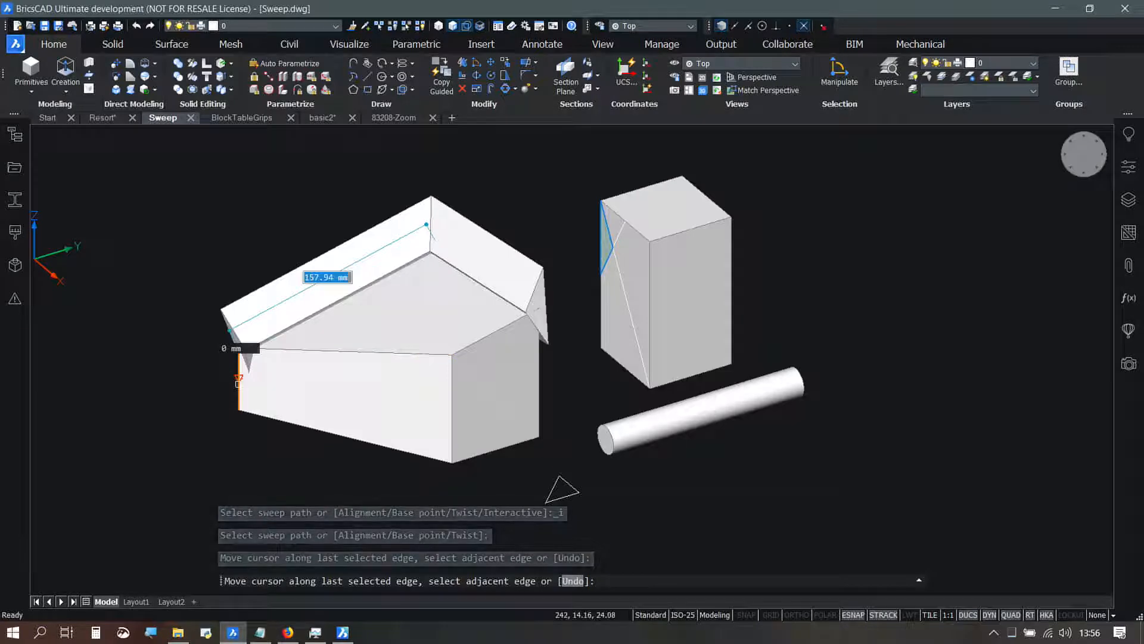
click(334, 431)
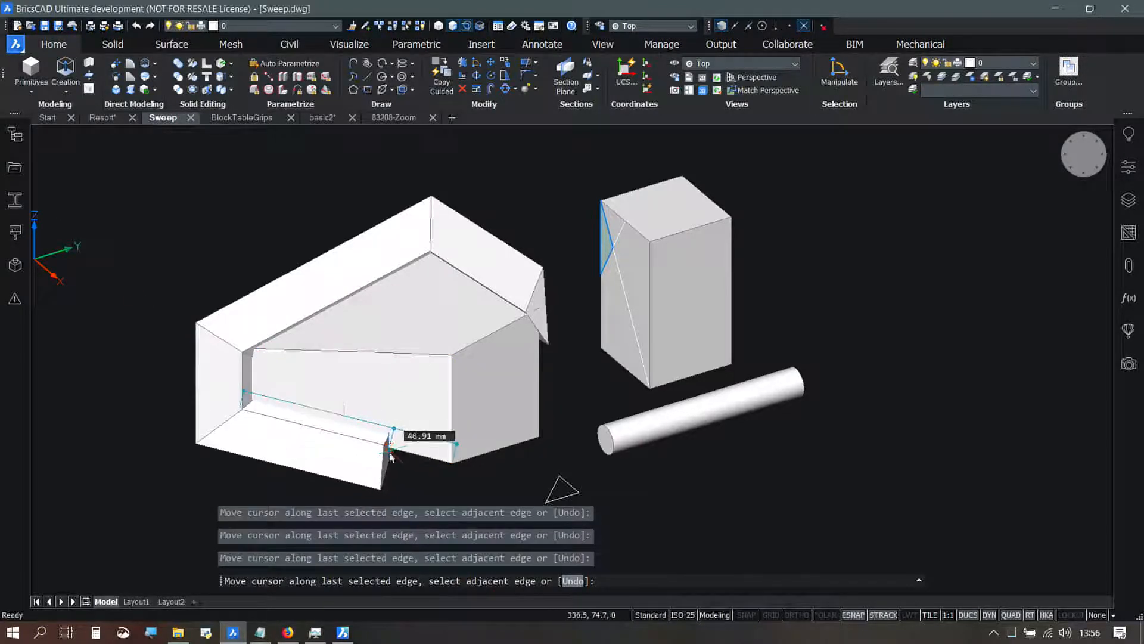
key(Return)
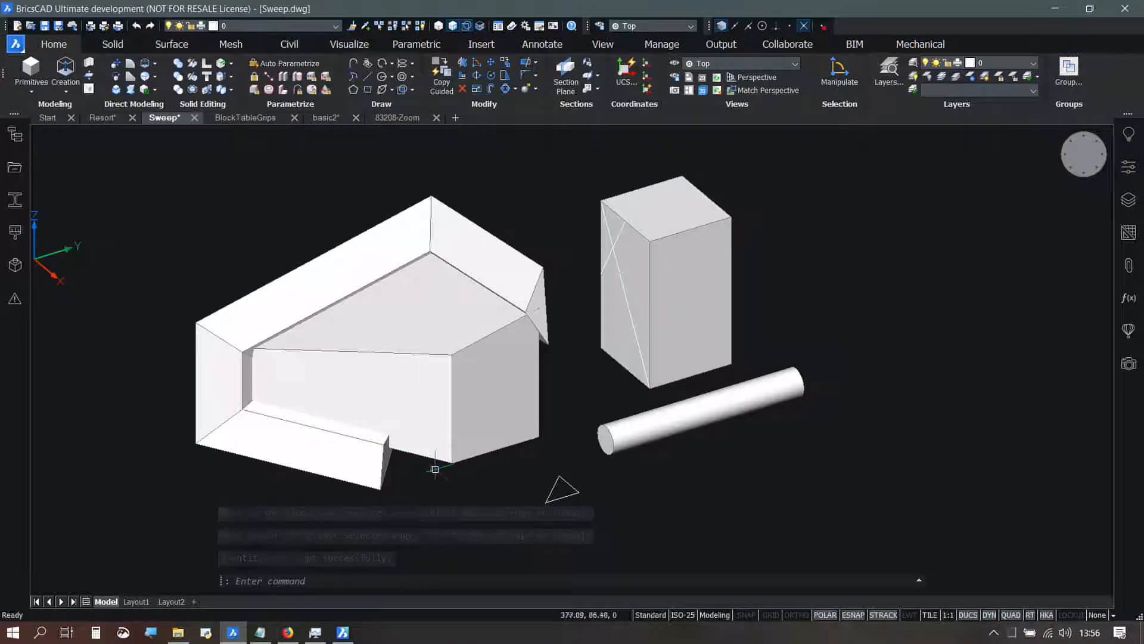
middle_drag(447, 468, 439, 429)
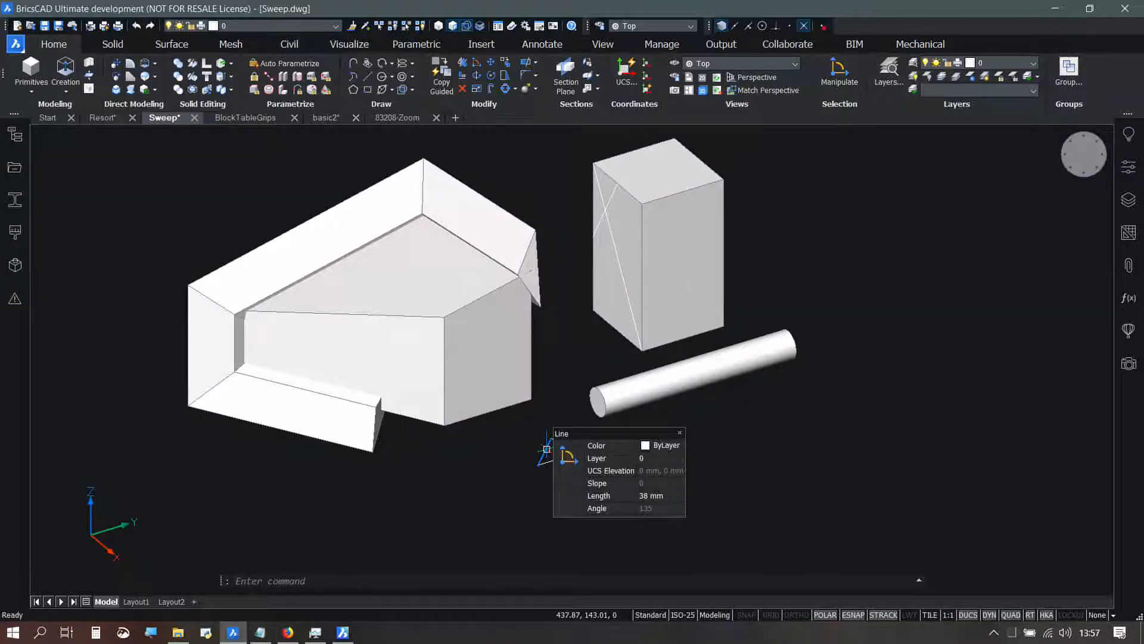
click(547, 449)
click(557, 459)
click(565, 448)
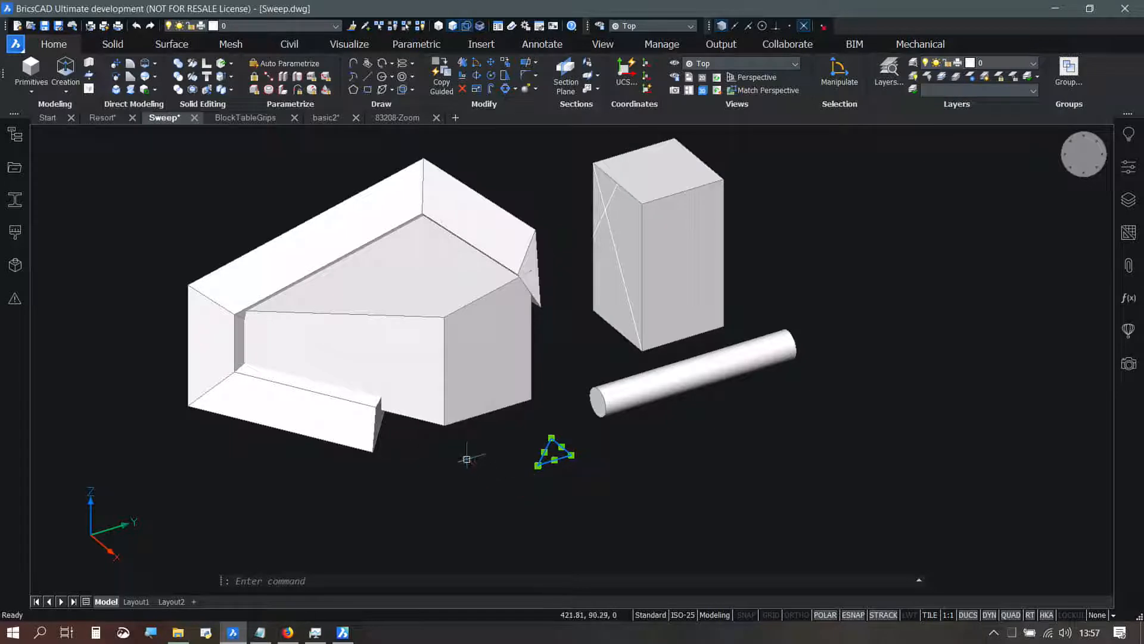
mouse_move(467, 459)
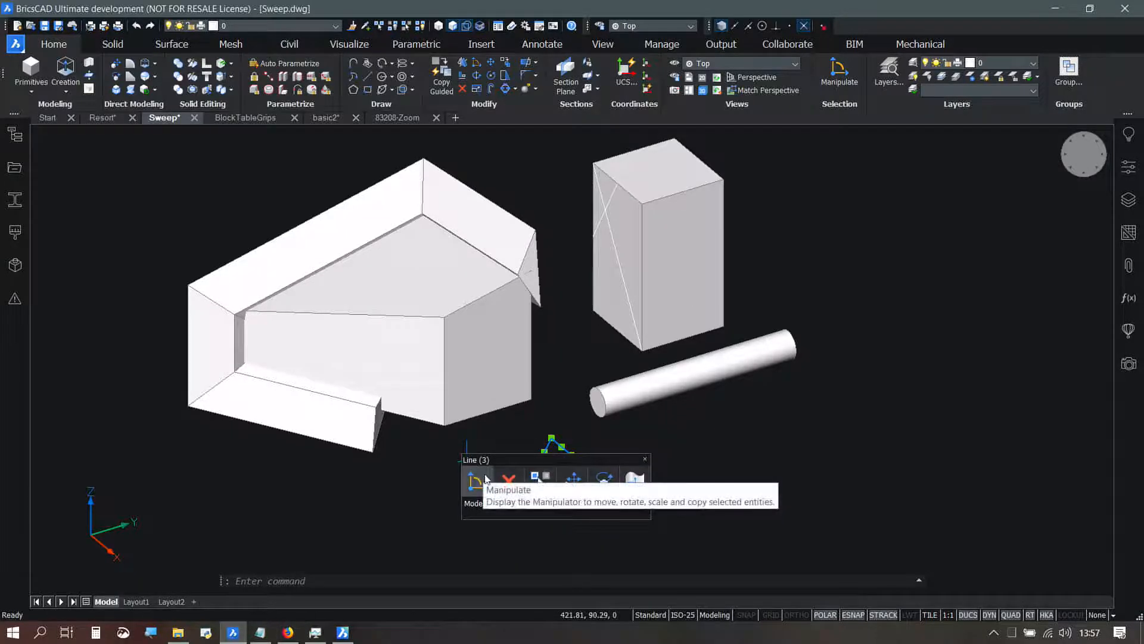
key(Escape)
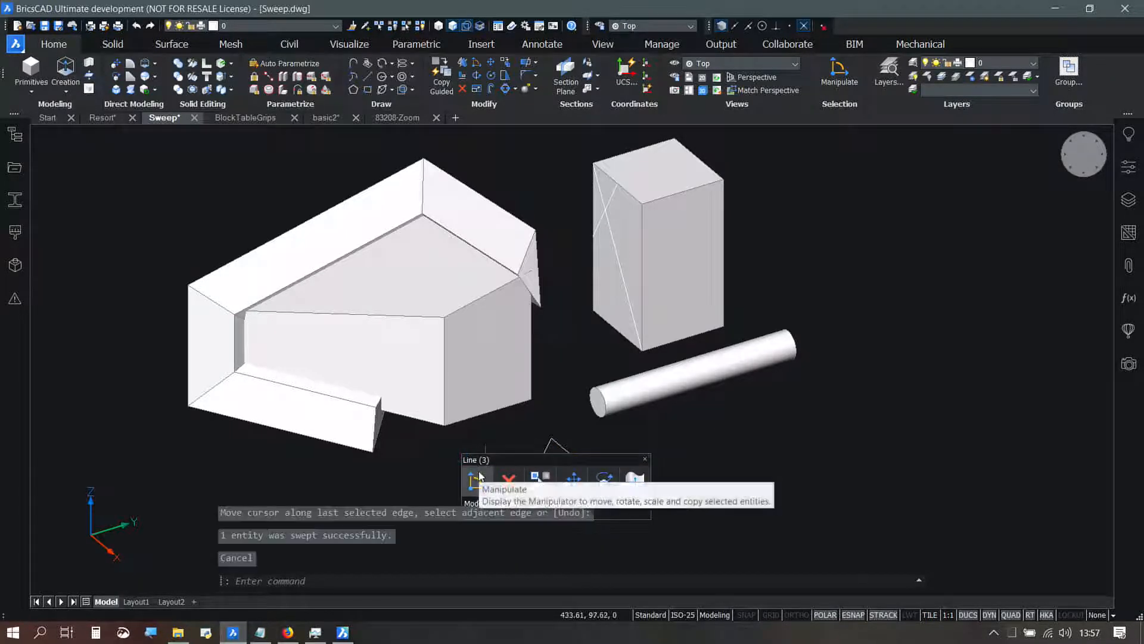
key(Escape)
key(Escape)
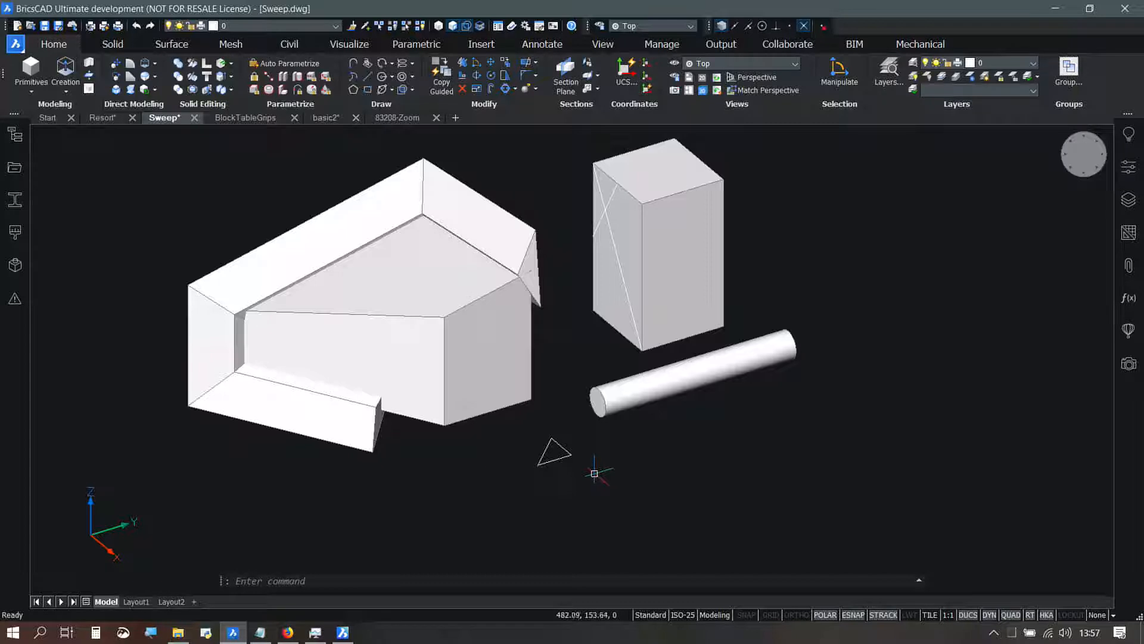
Step: Use SWEEP with the Interactive option to sweep the three-line triangle along part of the wedge block's upper front edge
text(SWEEP)
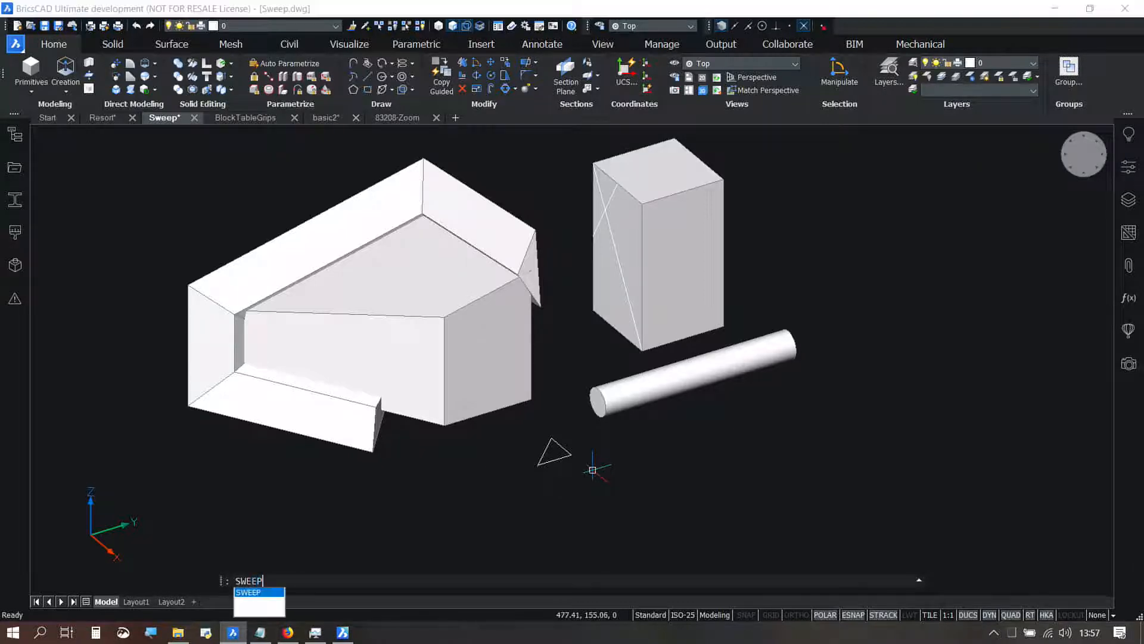
key(Return)
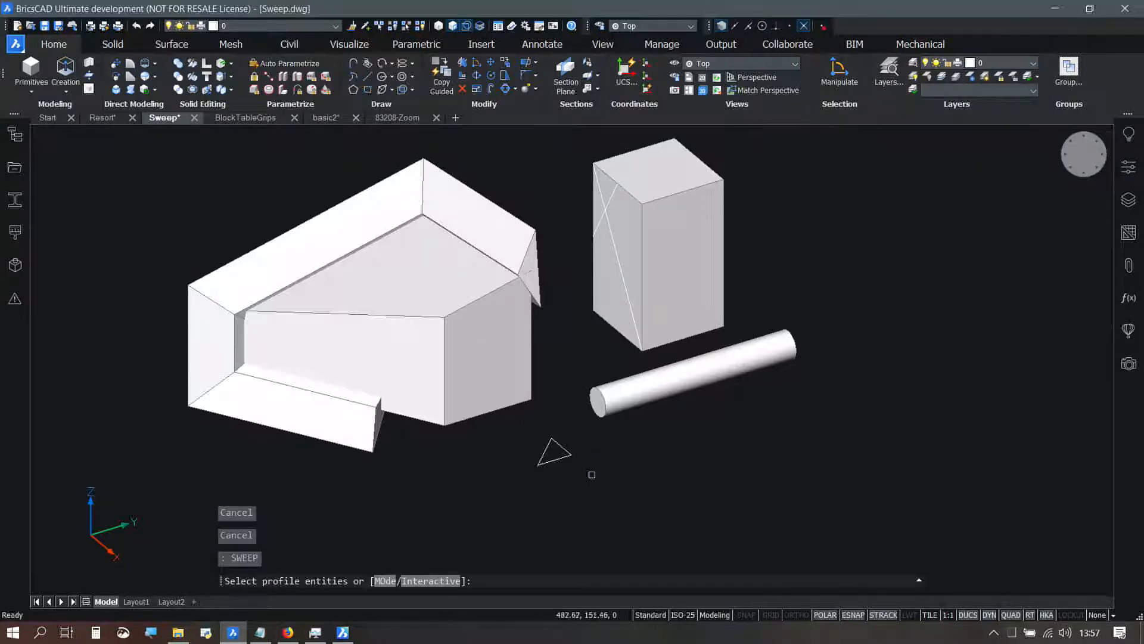
click(436, 582)
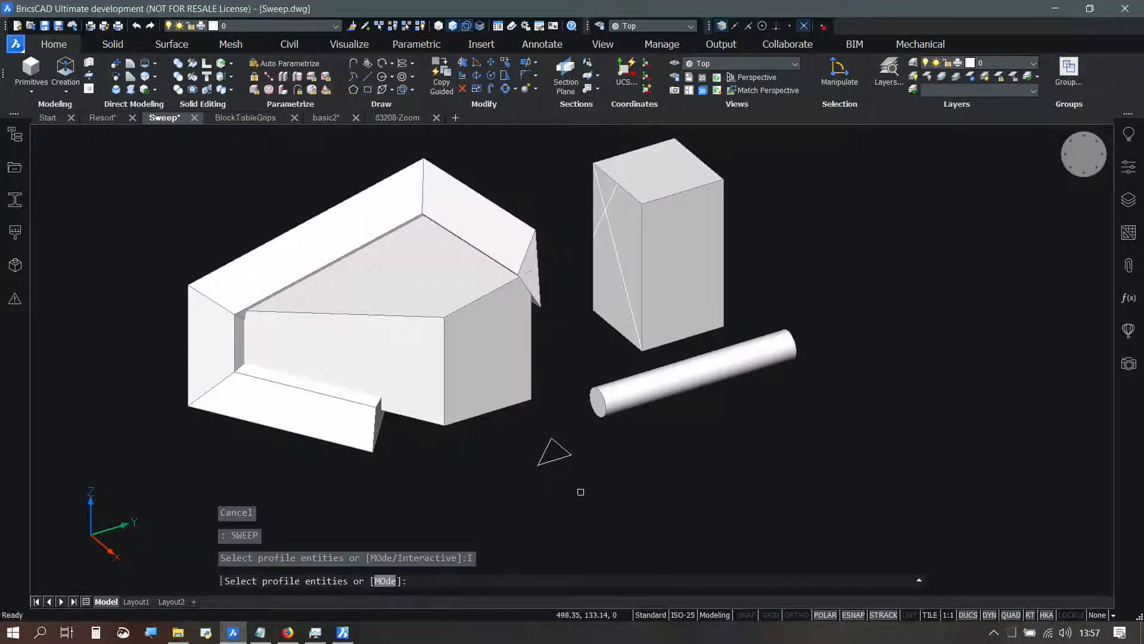
click(585, 482)
click(524, 431)
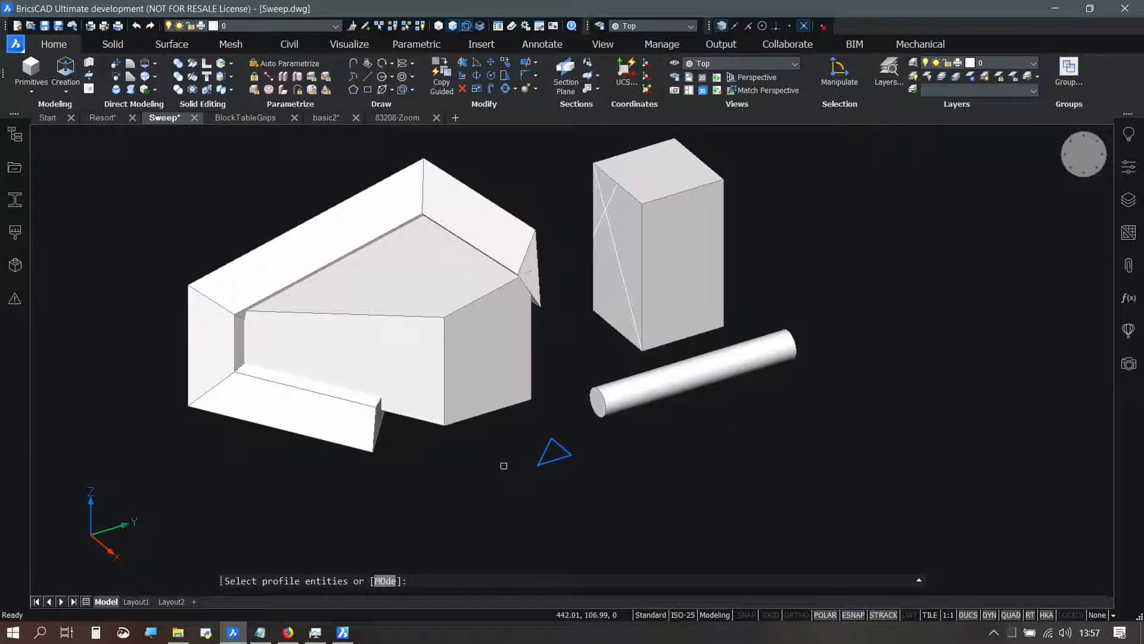
key(Return)
key(F10)
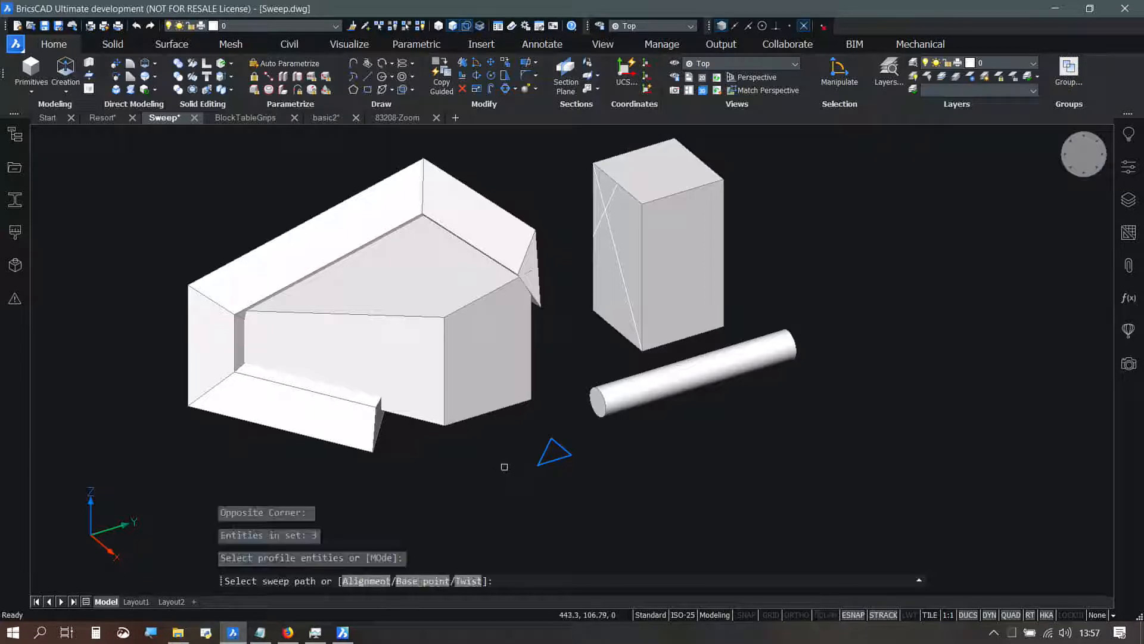
click(434, 316)
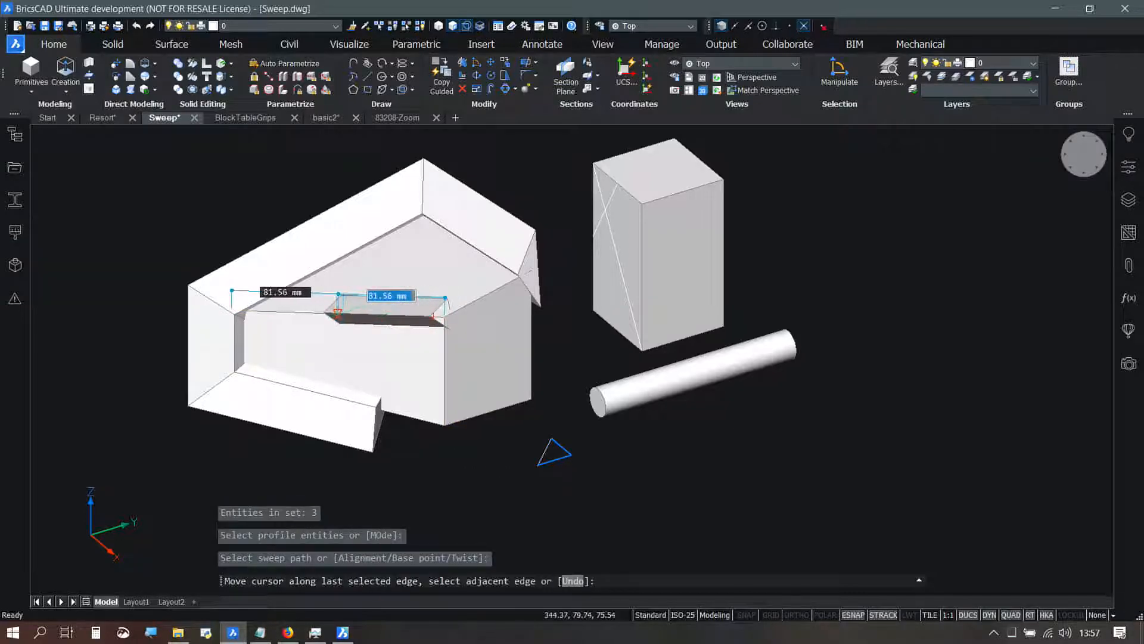
key(Return)
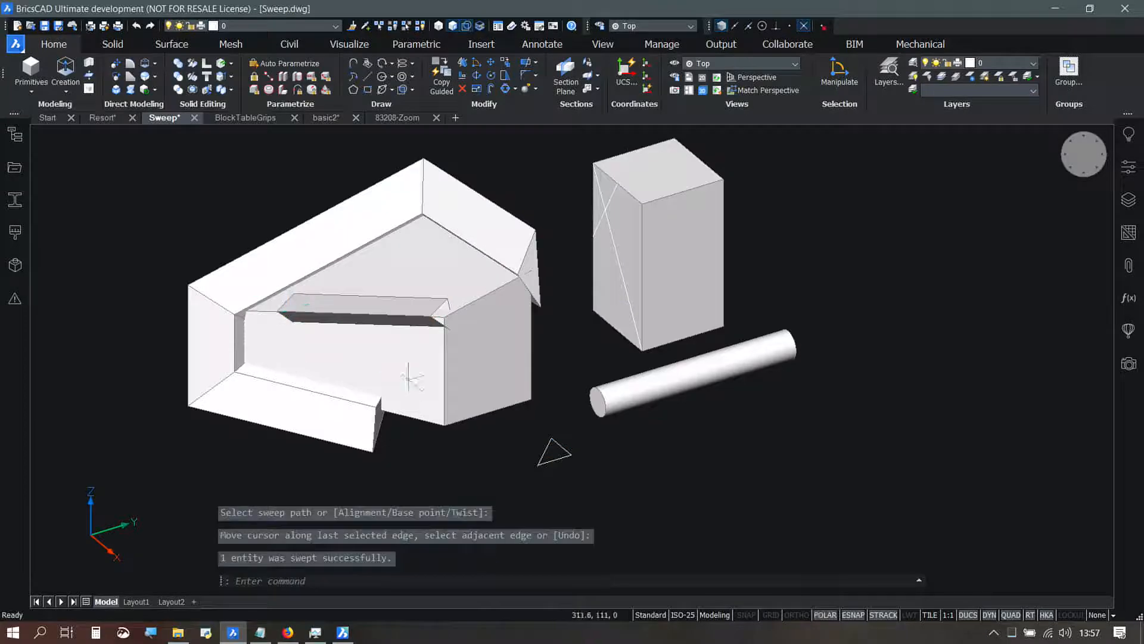
Step: Examine how the swept triangle profile sits against the wedge block's front corner from several viewing angles
shift+middle_drag(468, 318, 291, 321)
scroll(446, 301, up, 3)
scroll(443, 317, up, 5)
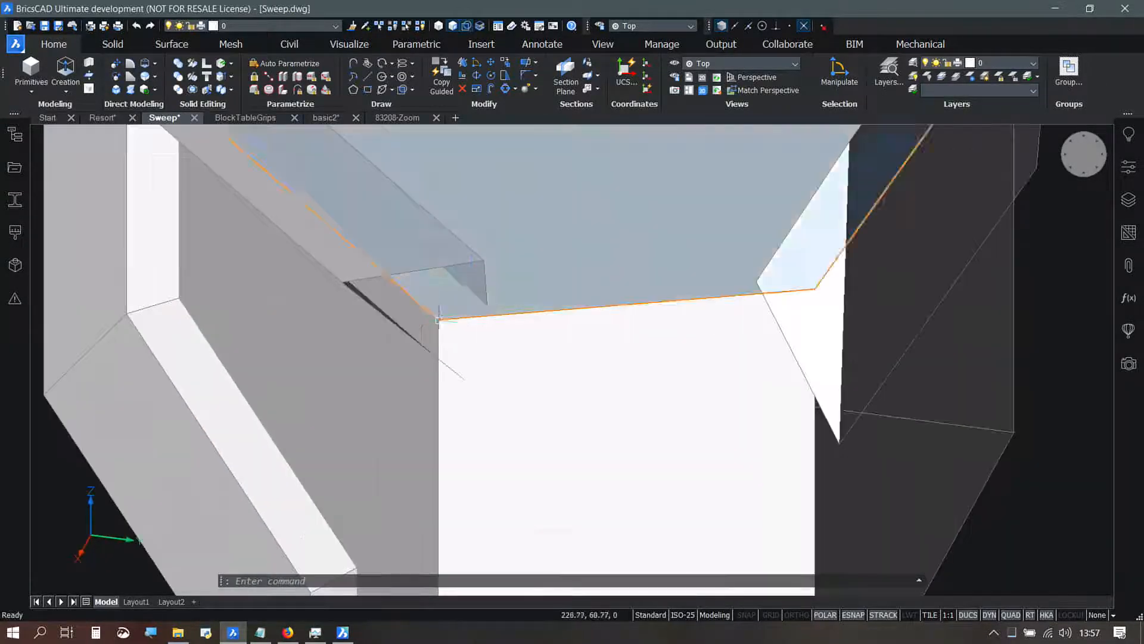
shift+middle_drag(452, 340, 564, 335)
scroll(564, 335, down, 4)
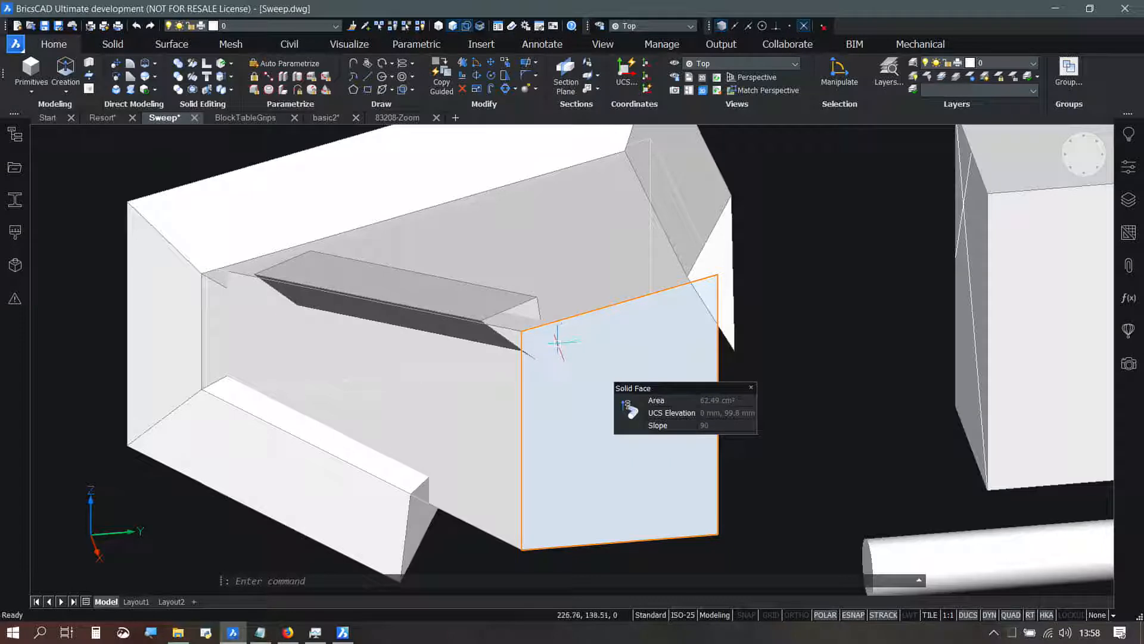
scroll(486, 281, down, 5)
middle_drag(504, 298, 419, 320)
shift+middle_drag(465, 358, 527, 376)
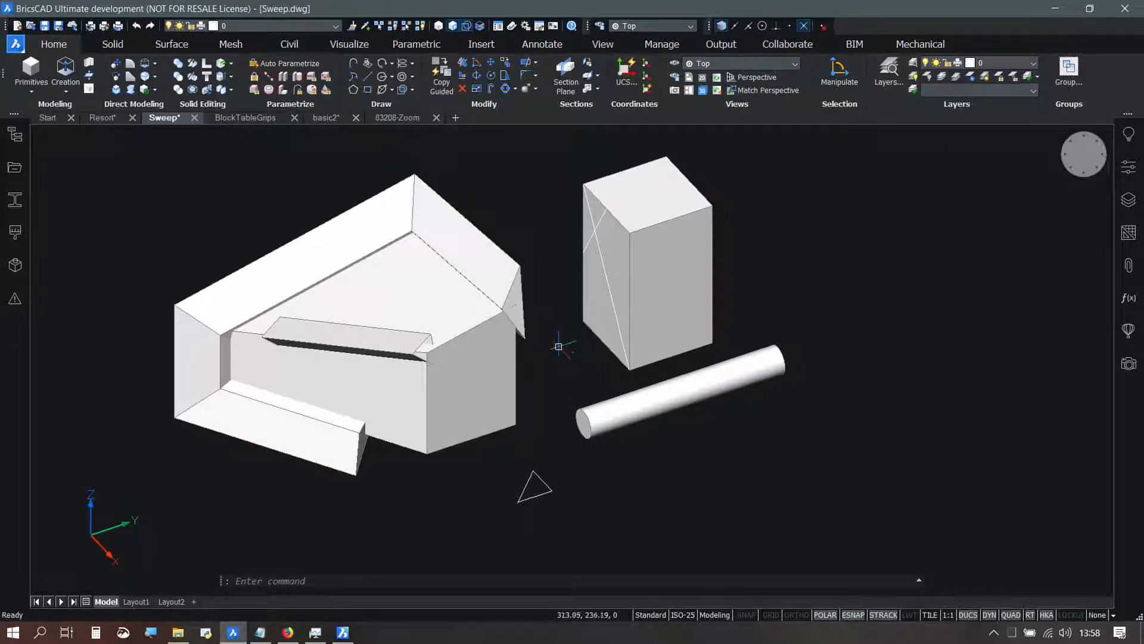
middle_drag(554, 325, 621, 315)
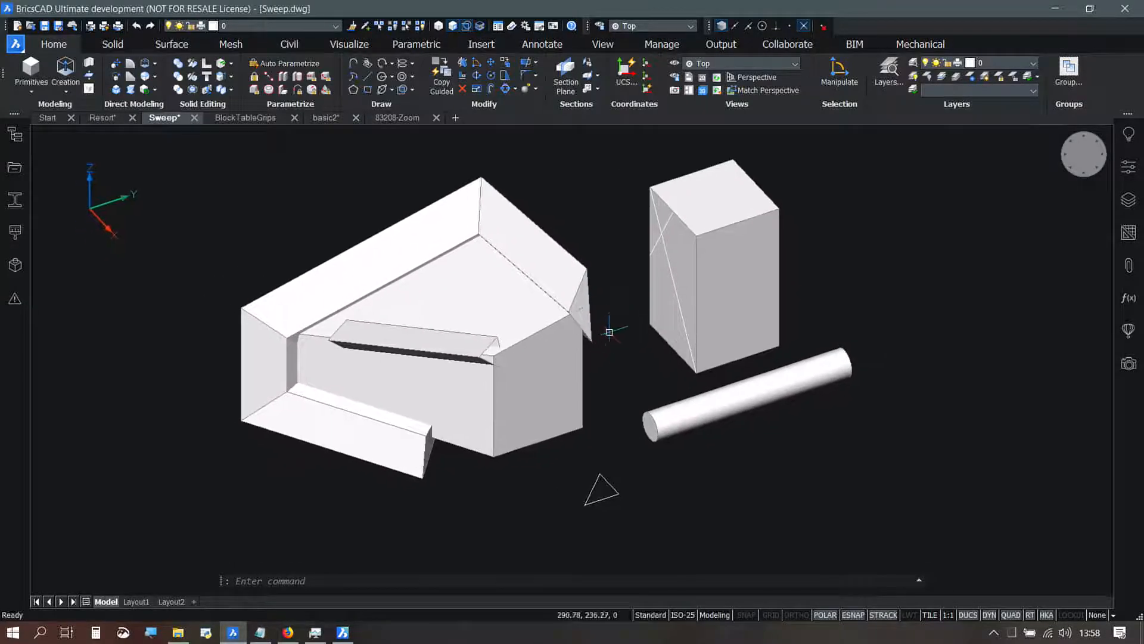
mouse_move(581, 308)
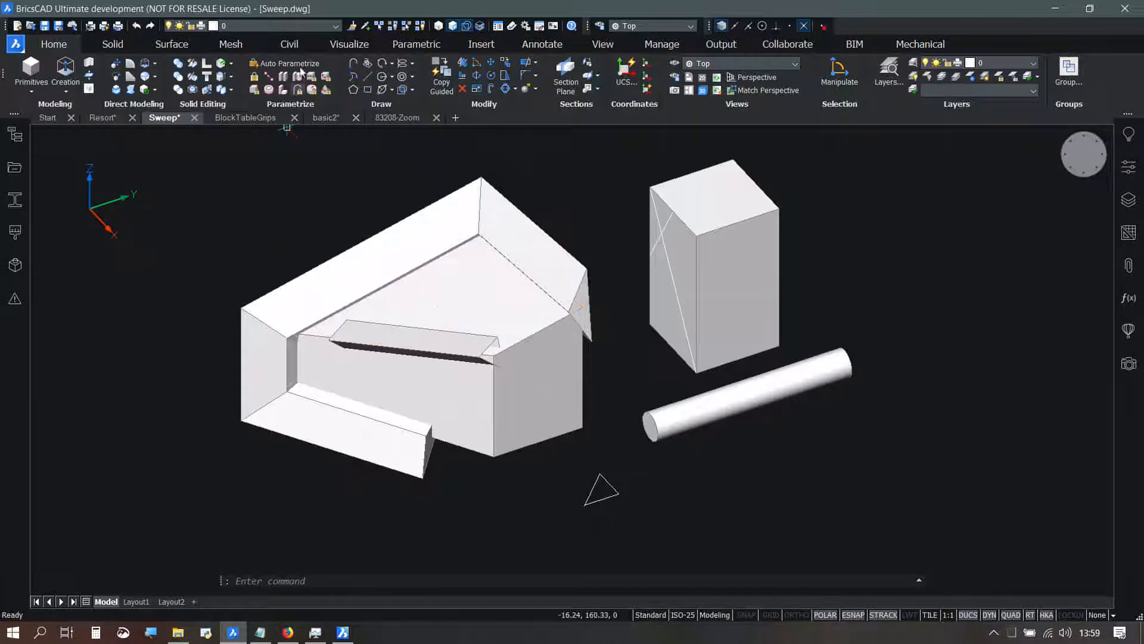
Step: Switch to the BlockTableGrips drawing, select the title block, and set its revision table to 4 rows and back to 1
click(250, 118)
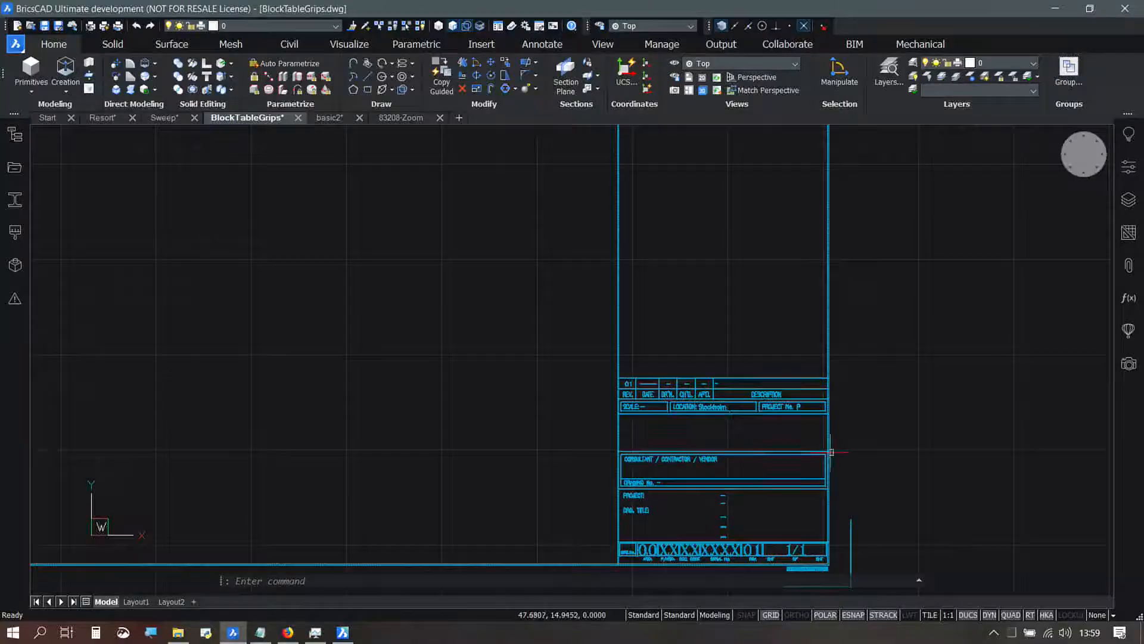
middle_drag(807, 435, 695, 333)
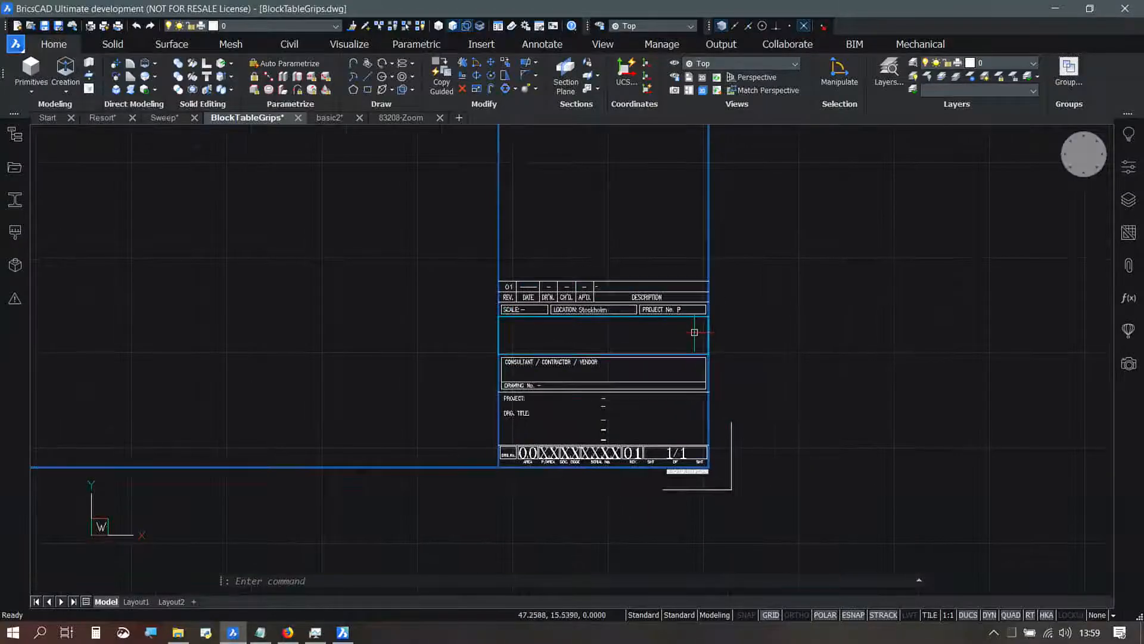
click(653, 304)
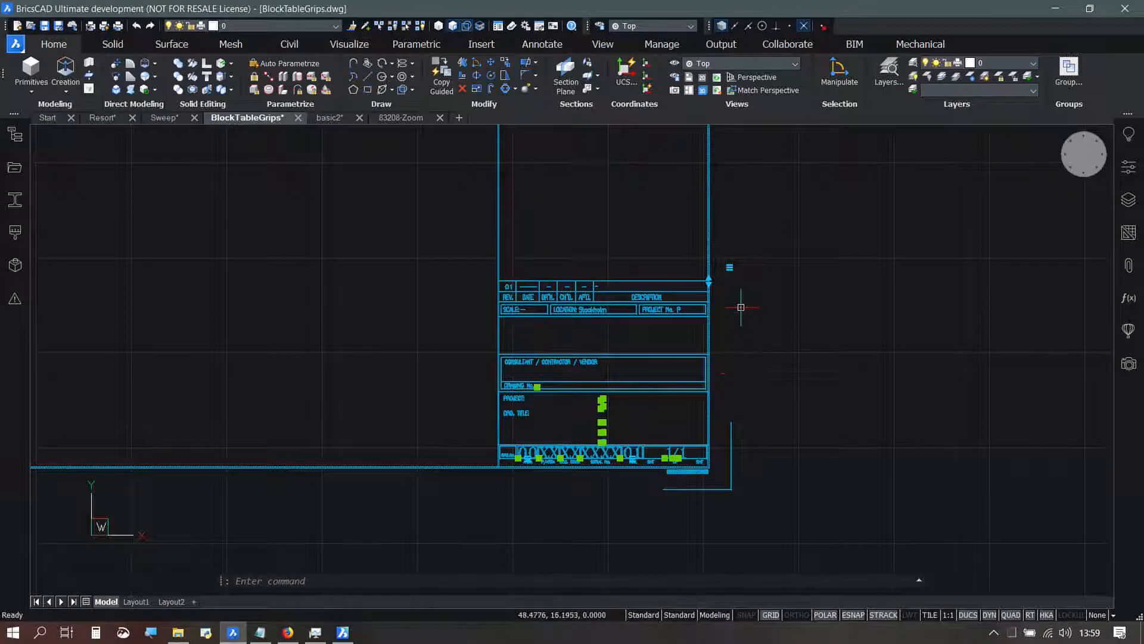
click(729, 267)
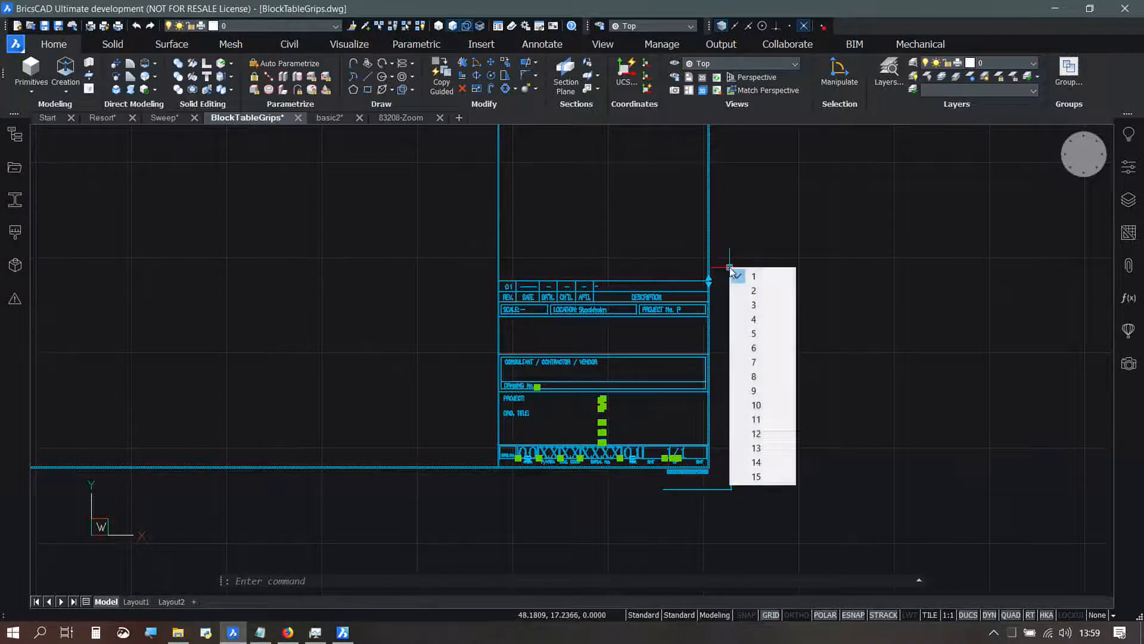
click(754, 318)
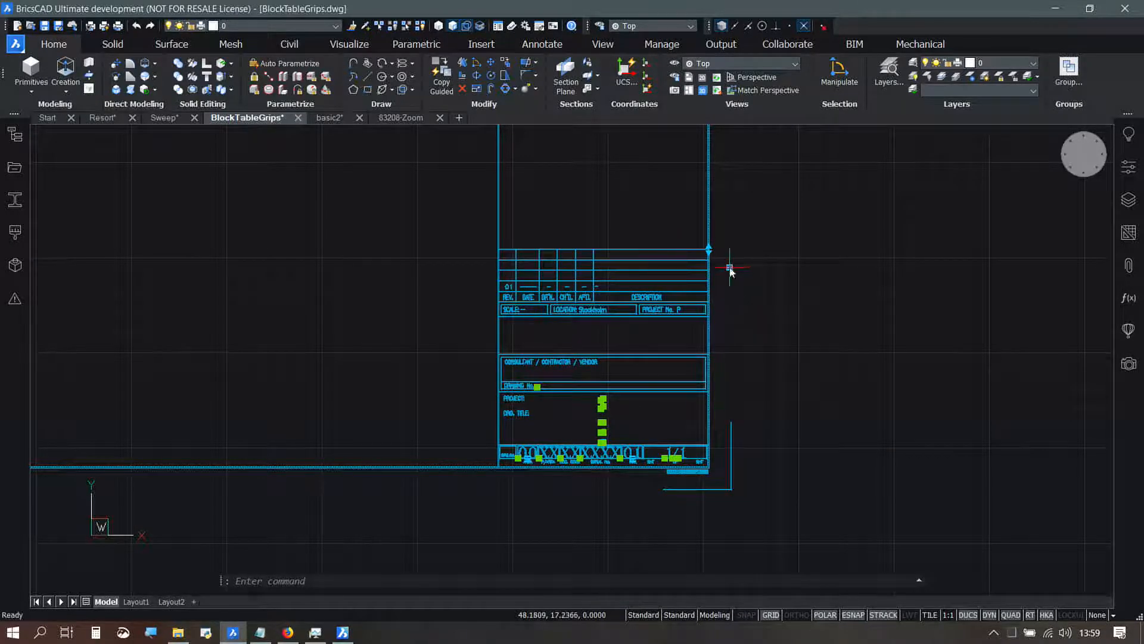
click(729, 267)
click(745, 284)
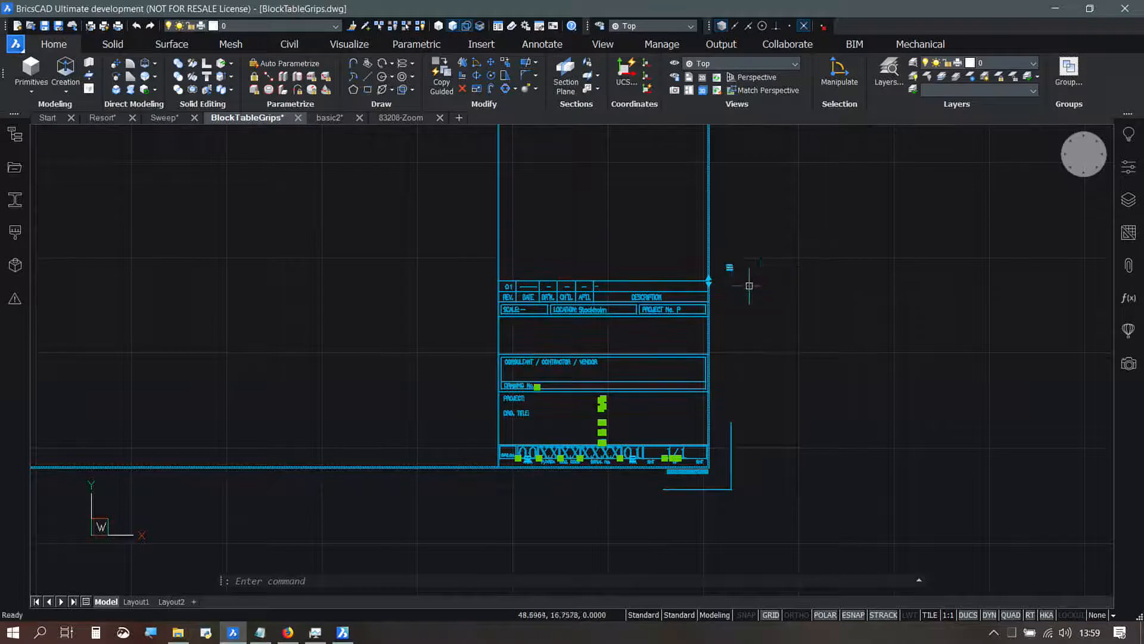
Step: Stretch the title block's revision table upward to 8 rows and check the selected row count in its list
click(709, 281)
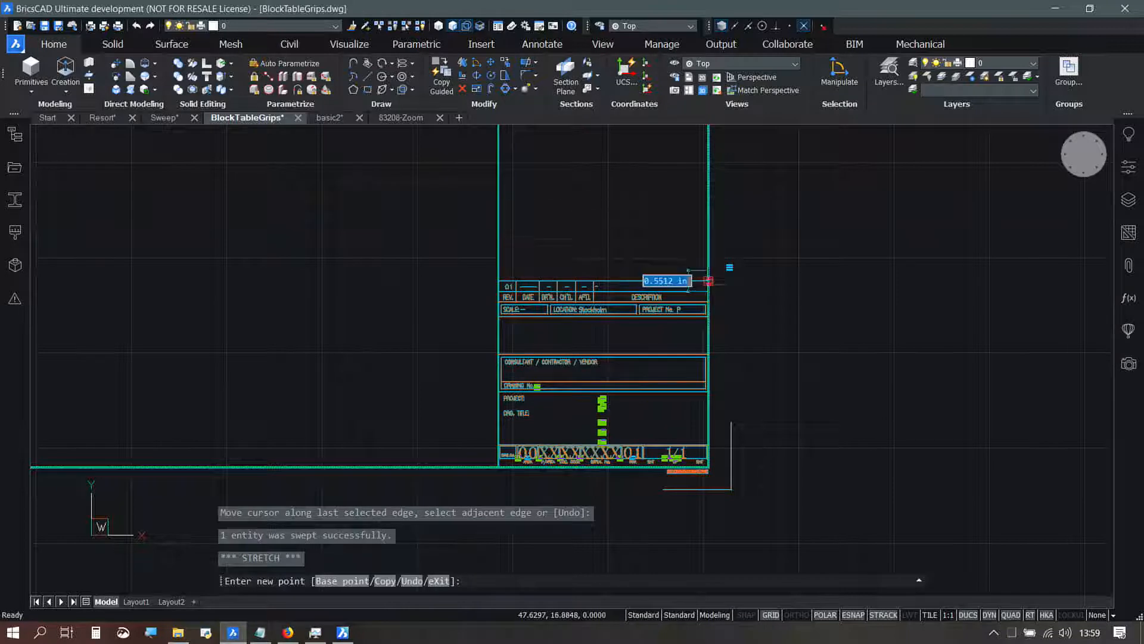
click(710, 208)
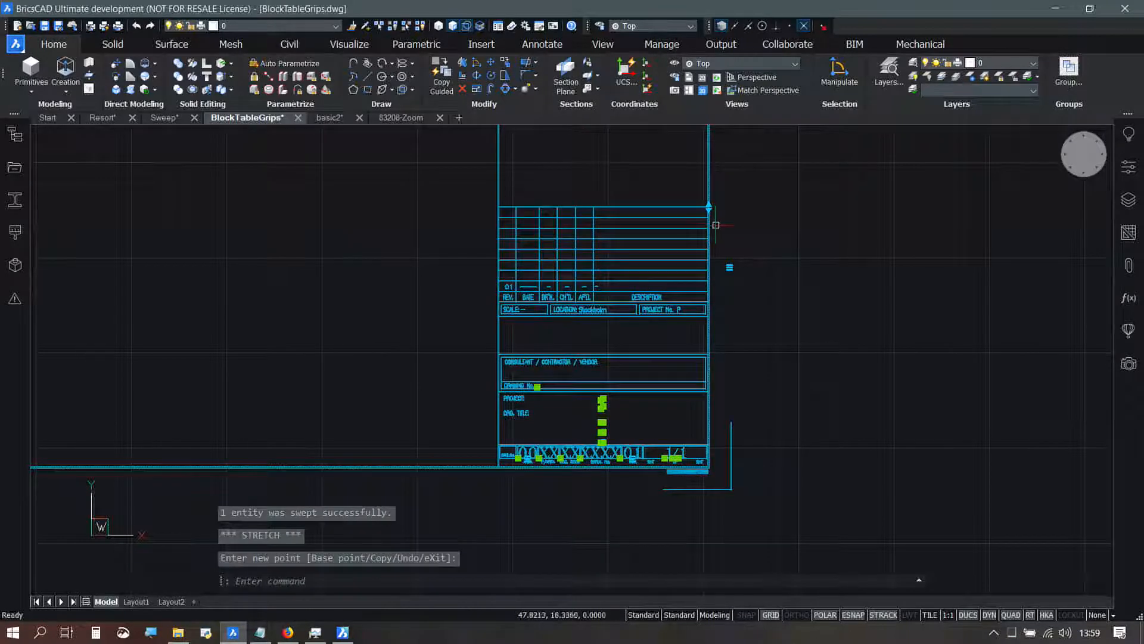
click(730, 267)
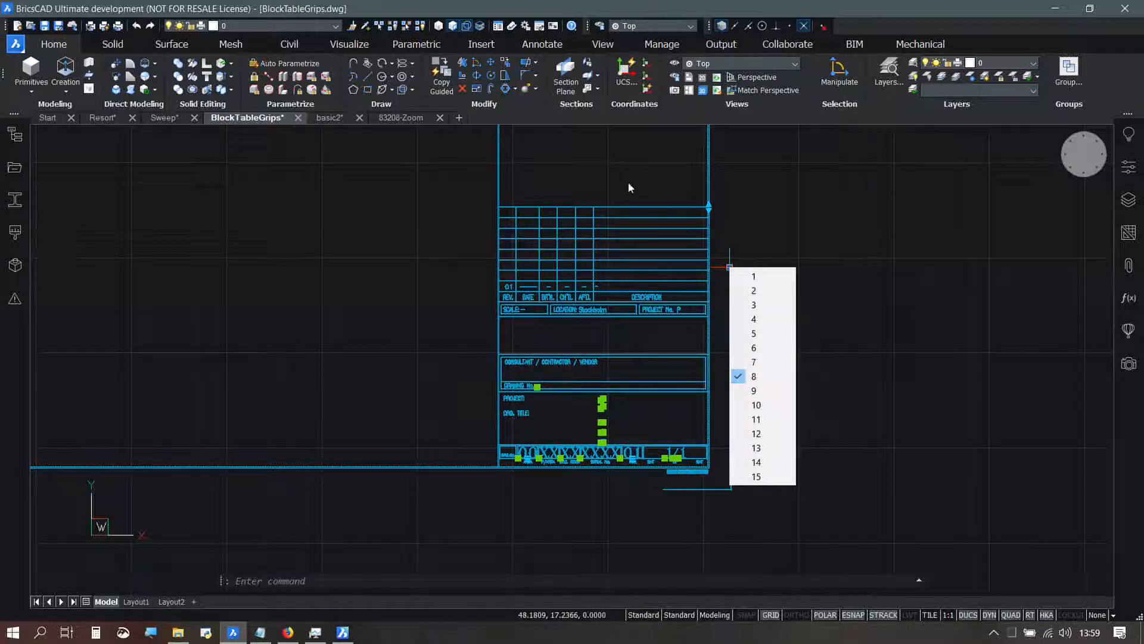
click(833, 329)
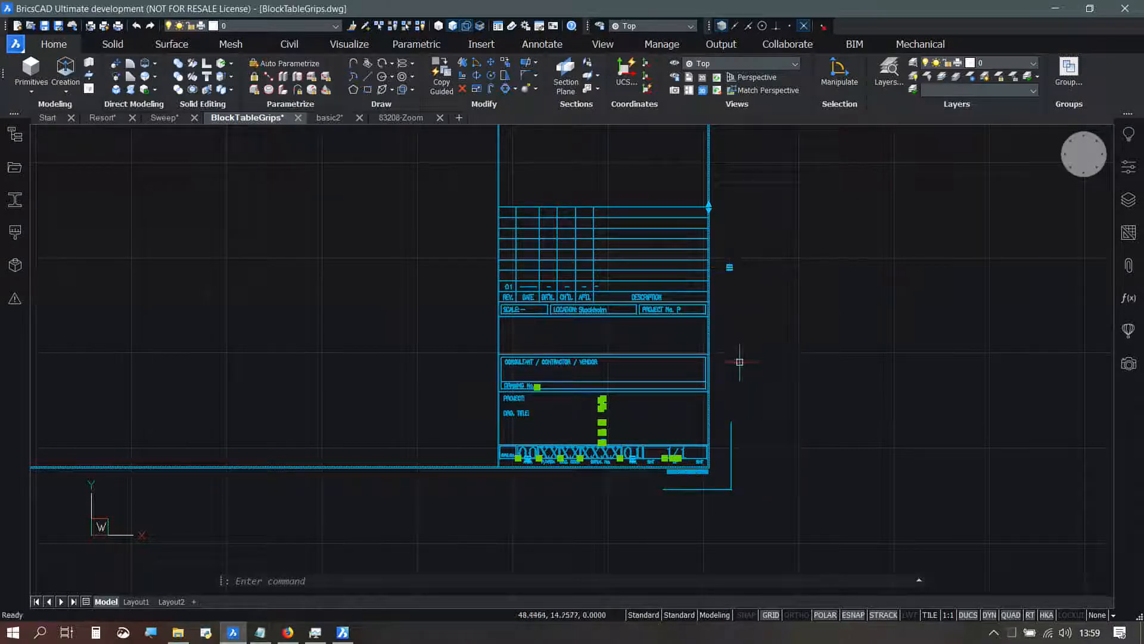
Step: Examine the location options in the title block's AREA list, leave the current choice, and clear the selection
key(Escape)
click(629, 466)
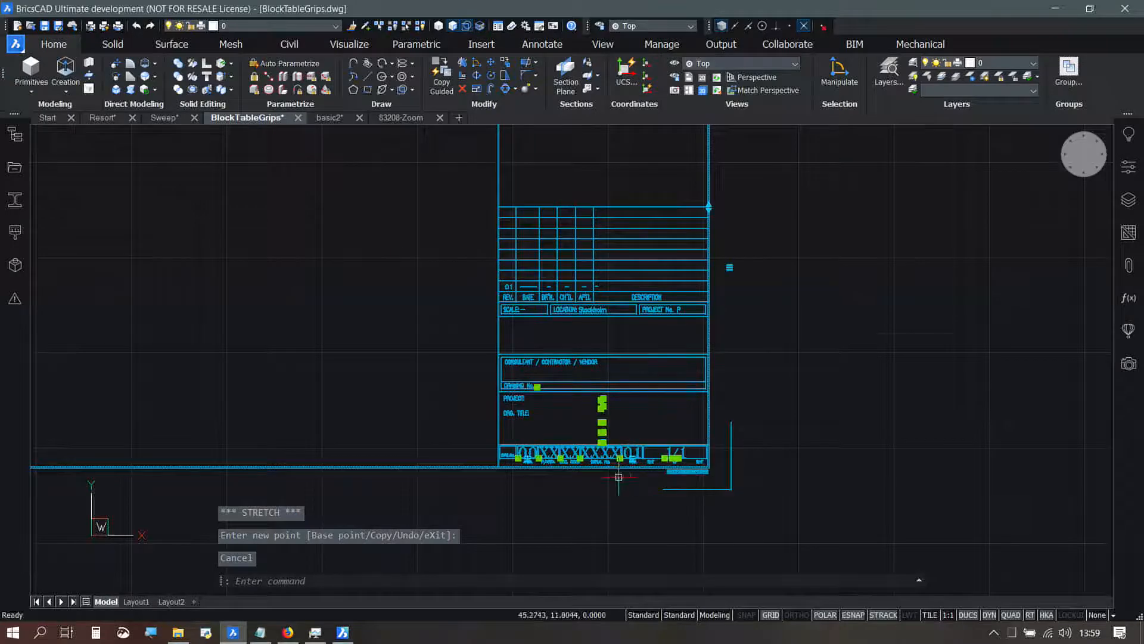
scroll(635, 471, up, 5)
scroll(635, 474, down, 3)
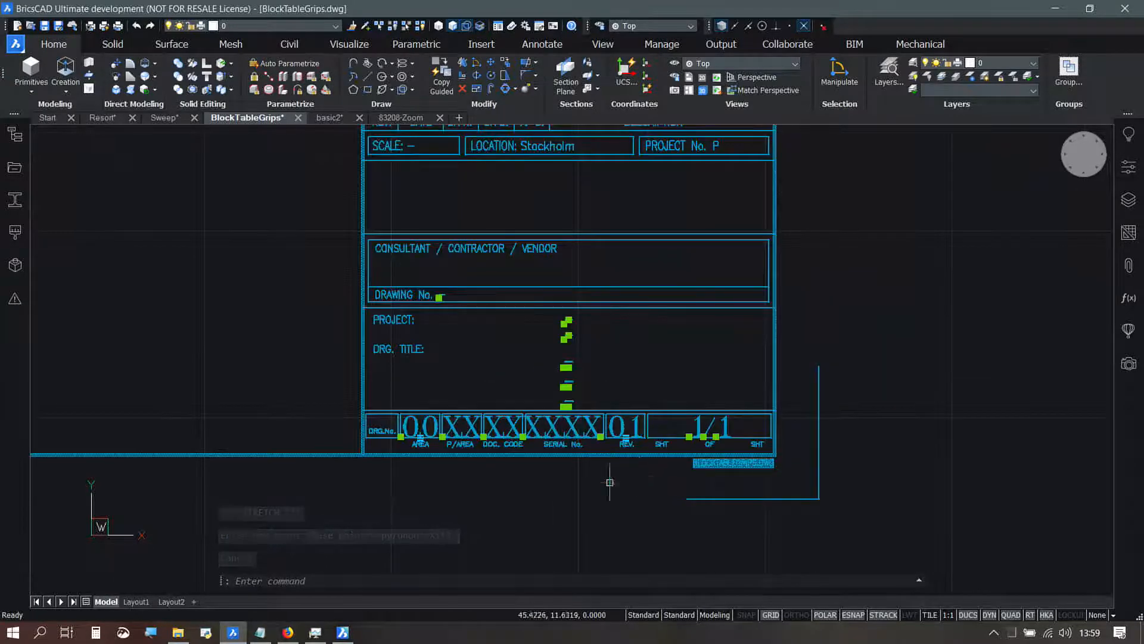
click(421, 441)
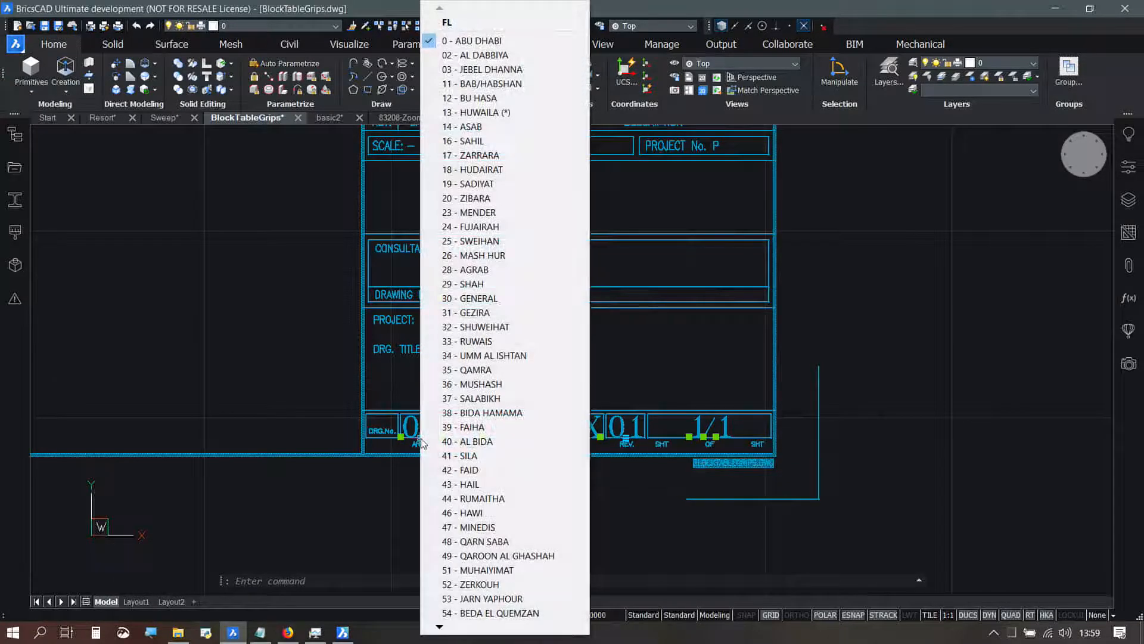
key(Escape)
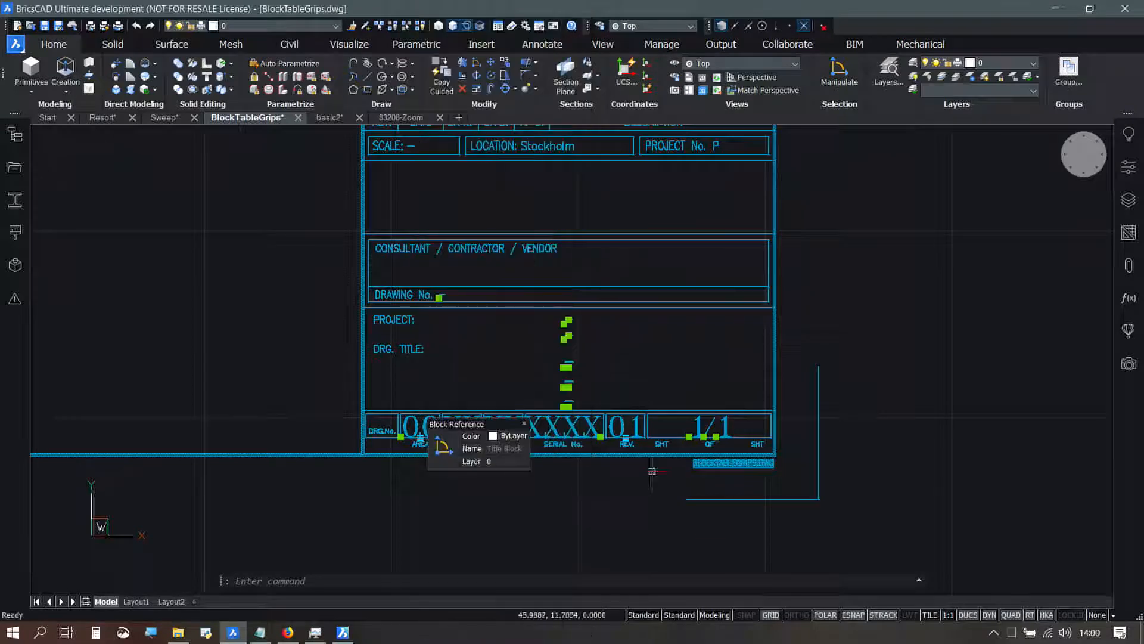
key(Escape)
scroll(702, 288, down, 2)
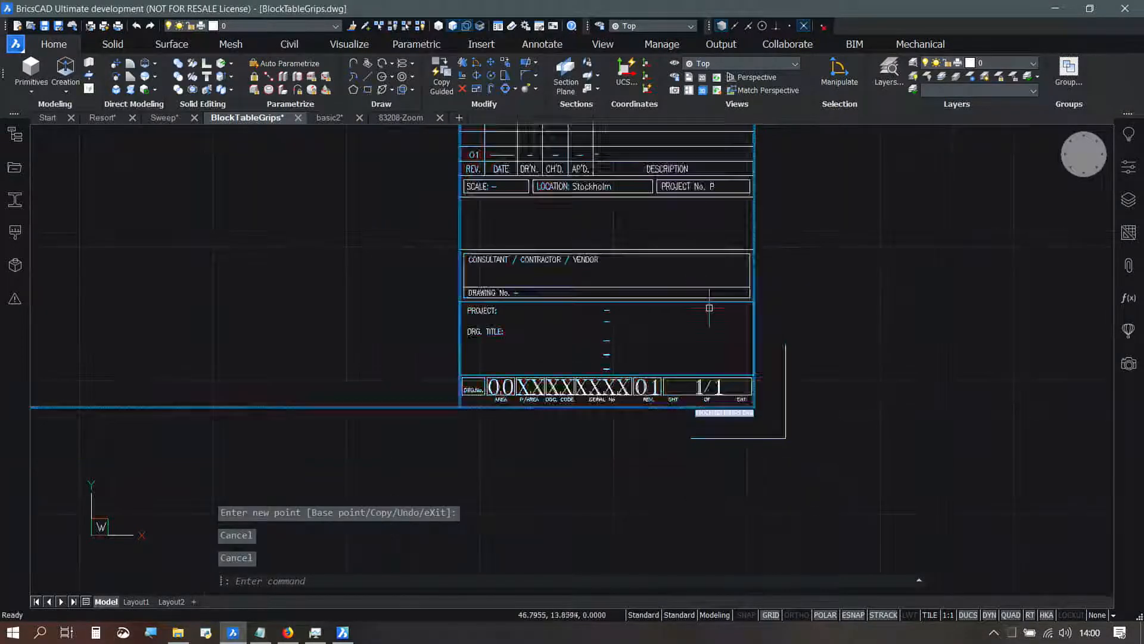
scroll(675, 250, down, 2)
middle_drag(675, 249, 553, 398)
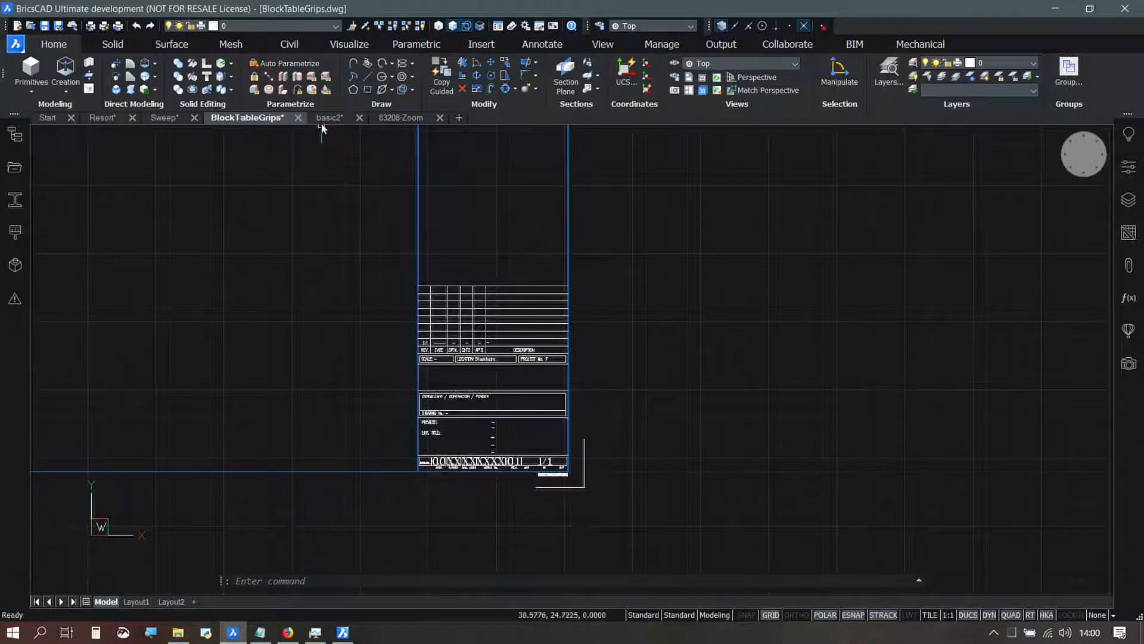
Step: Switch to the basic2 drawing and check the distance between the first two segments of the lower zigzag by selecting both
mouse_move(326, 134)
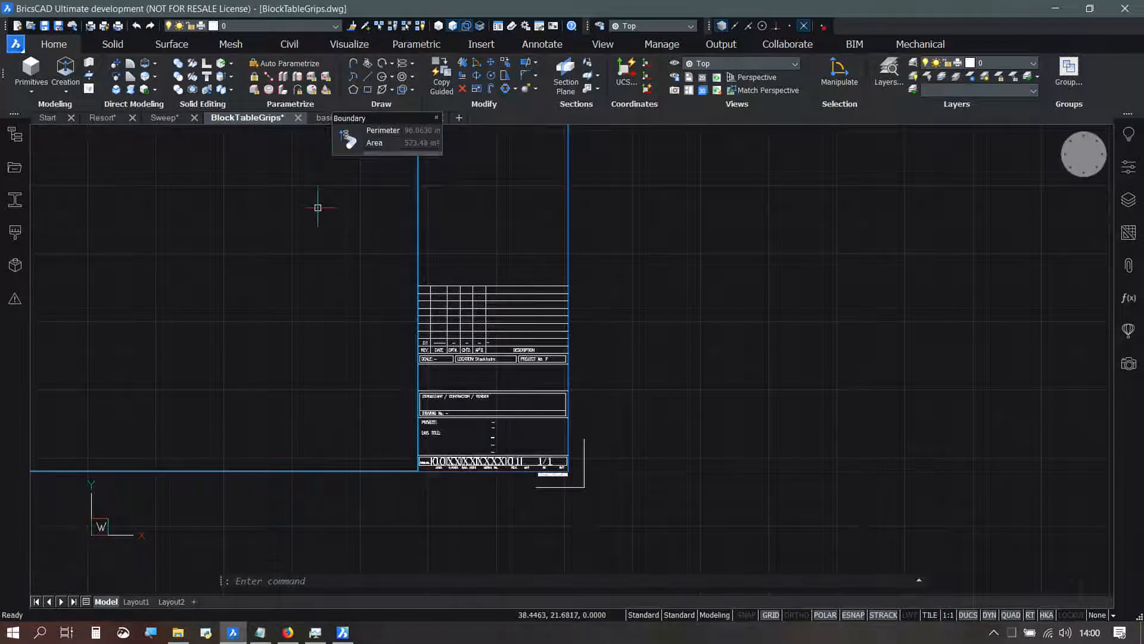
click(327, 118)
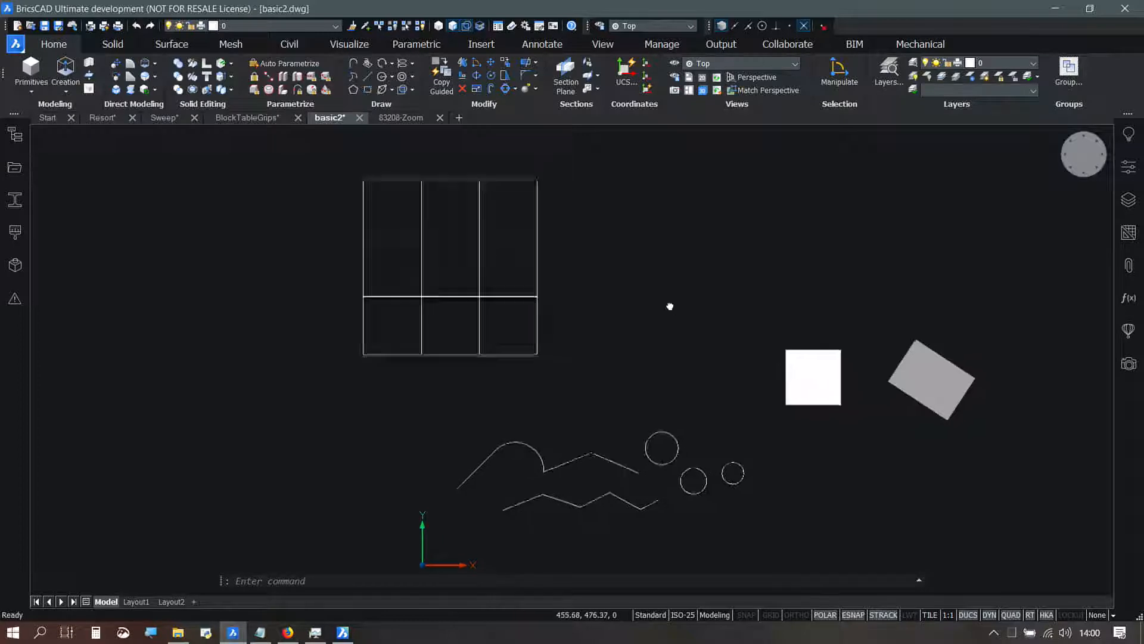
middle_drag(677, 308, 615, 289)
mouse_move(613, 368)
middle_down()
mouse_move(639, 355)
mouse_move(672, 374)
middle_up()
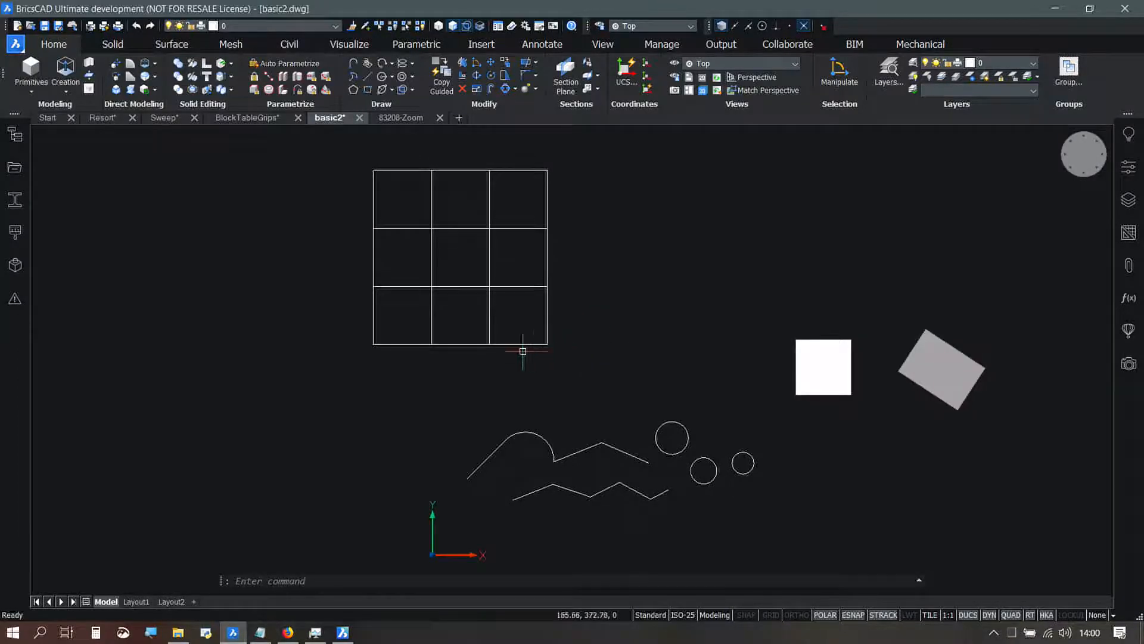
scroll(408, 357, up, 2)
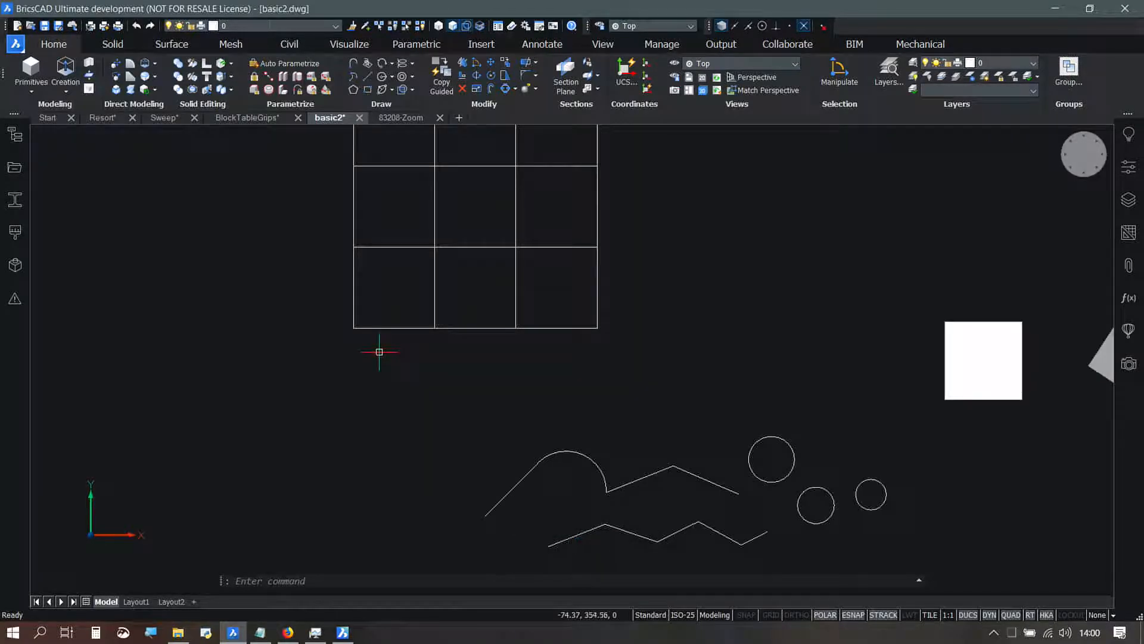
click(626, 530)
scroll(597, 563, up, 1)
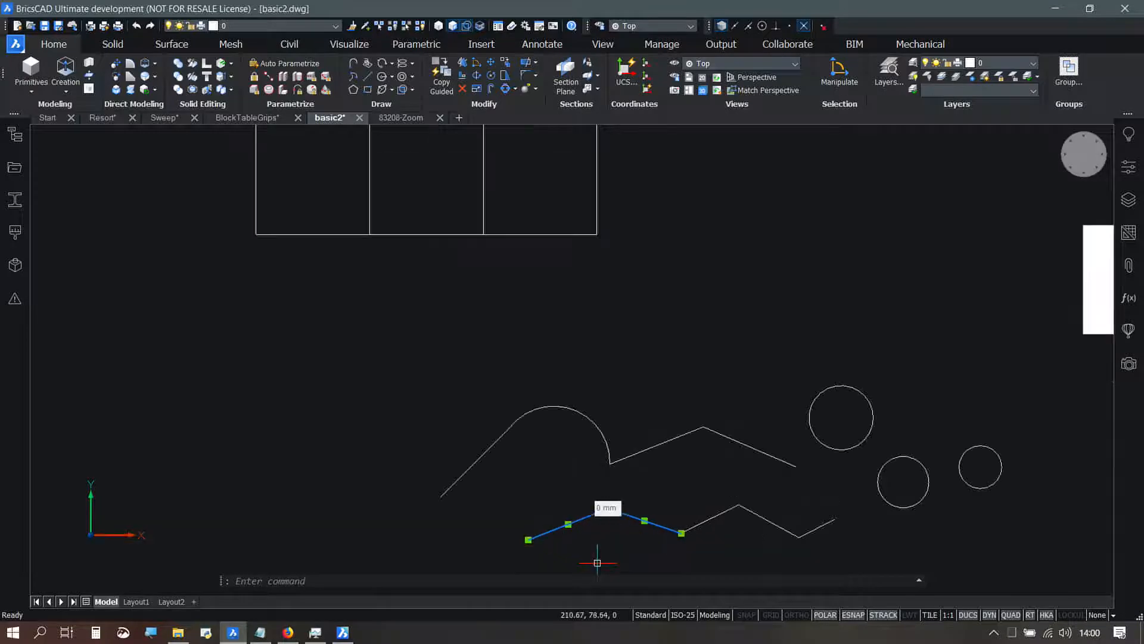
middle_drag(586, 555, 583, 354)
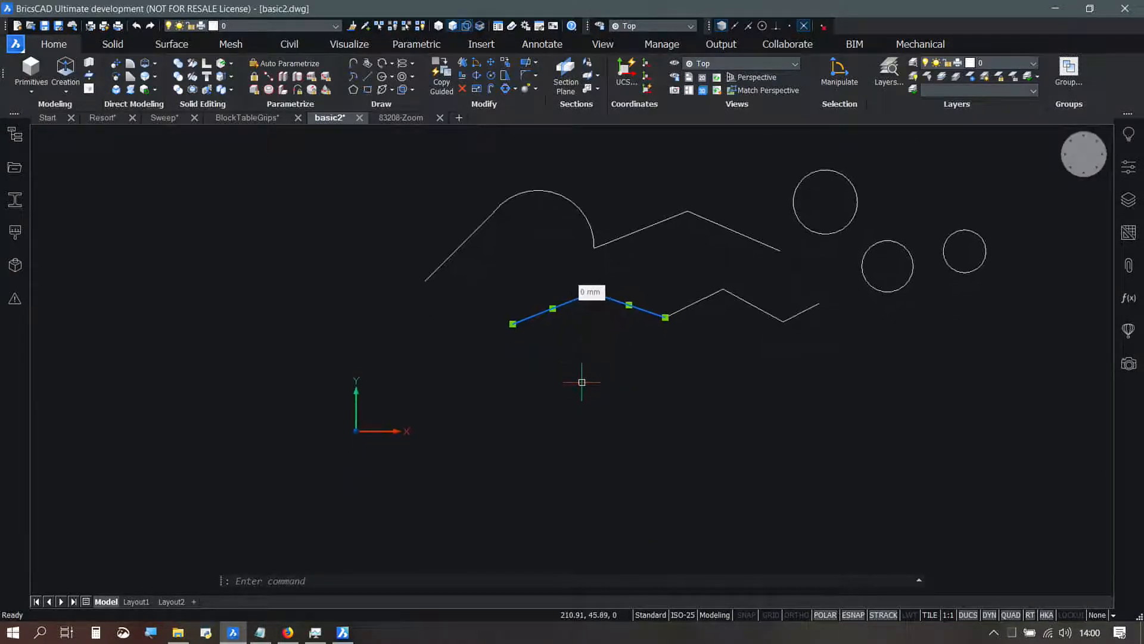
key(Escape)
key(Escape)
key(Escape)
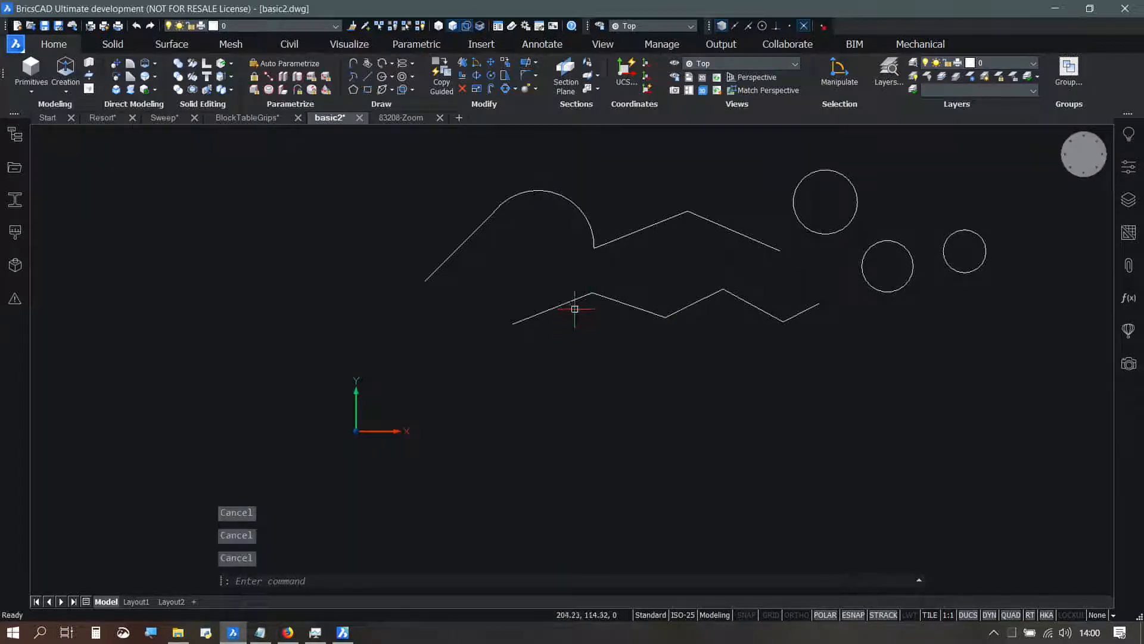
click(572, 301)
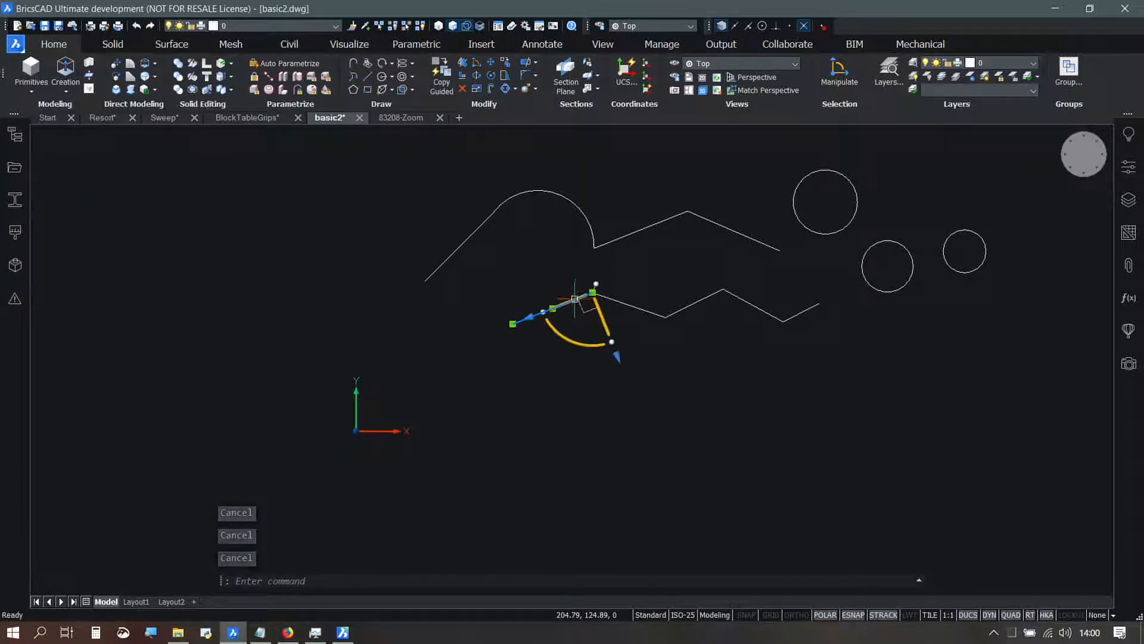
drag(572, 302, 560, 338)
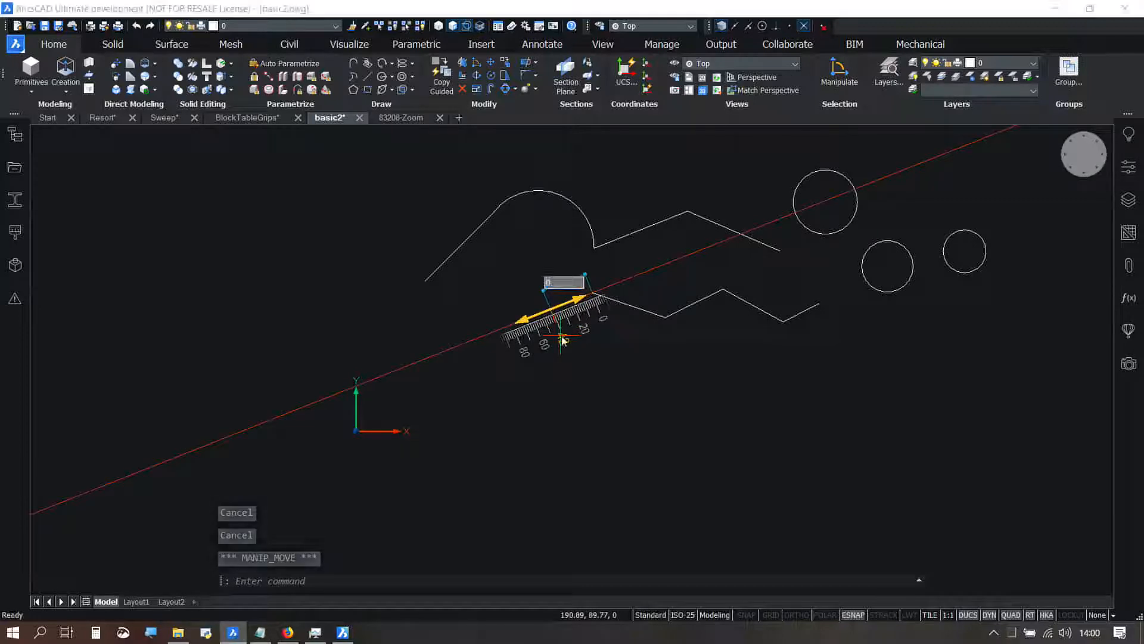
key(Escape)
key(Escape)
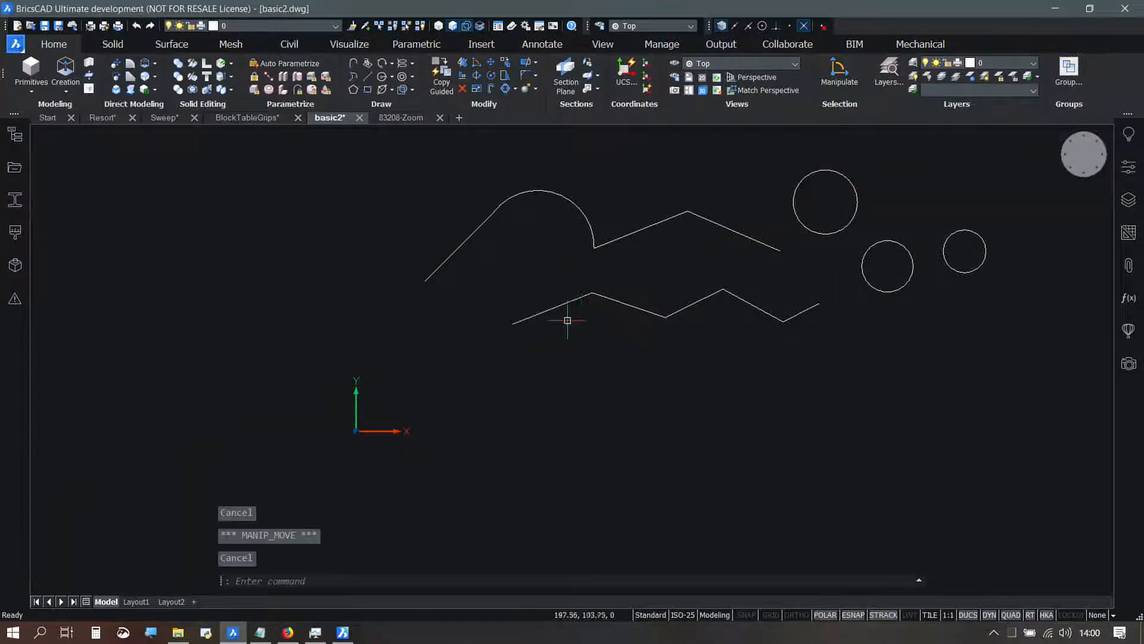
Step: Select the lower zigzag's first two segments near their shared peak and examine the gap dimensions between them
scroll(591, 295, up, 4)
scroll(592, 309, up, 3)
scroll(593, 307, down, 6)
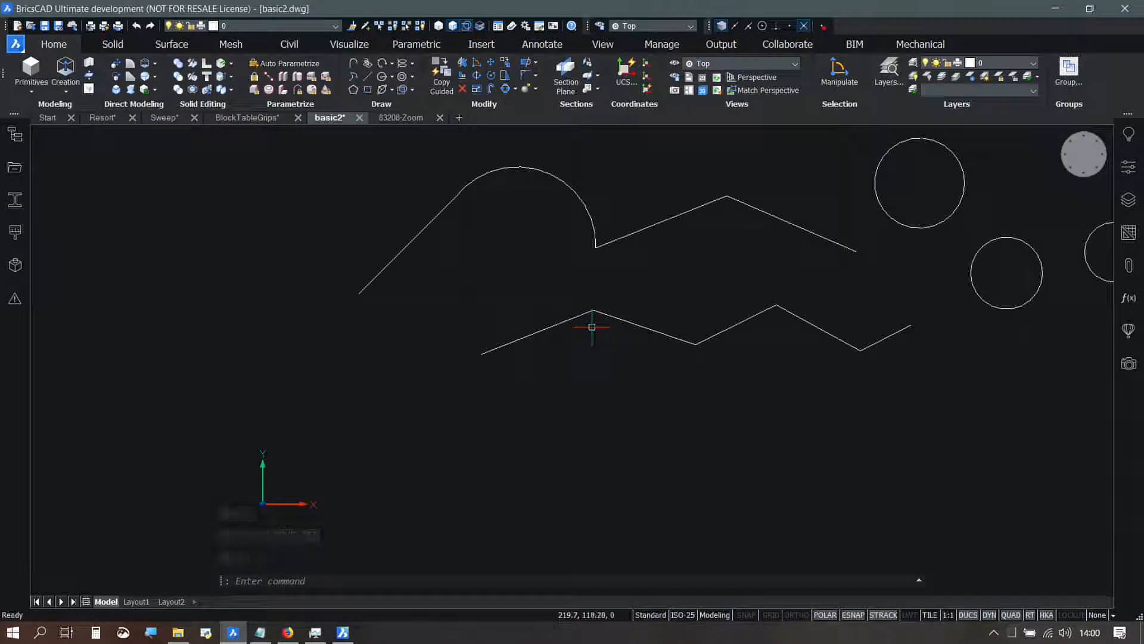
scroll(593, 328, down, 2)
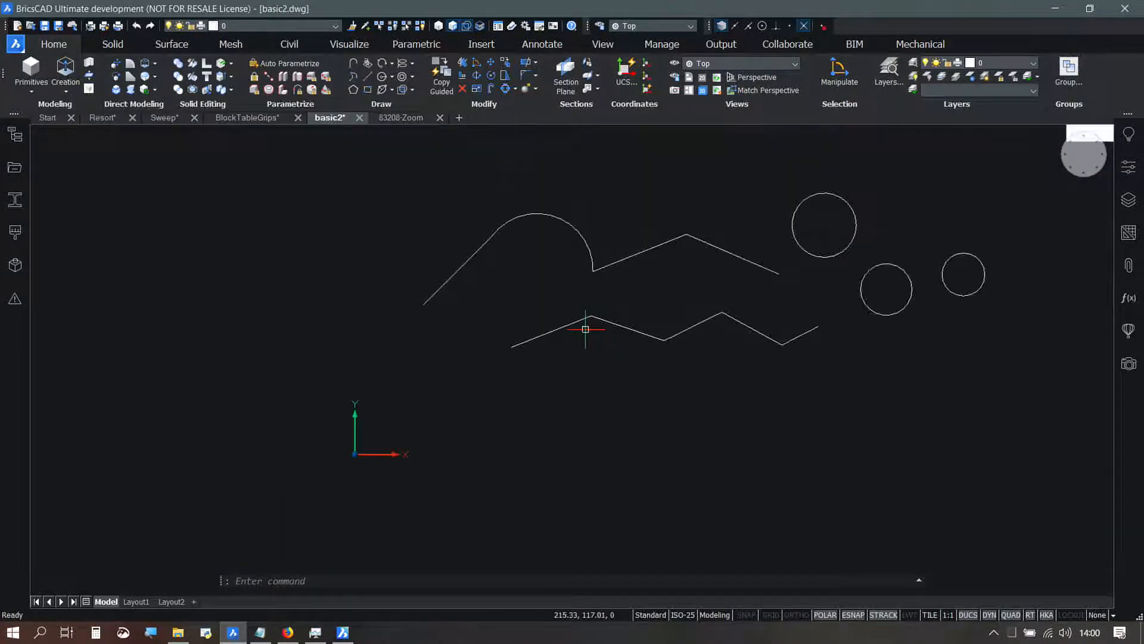
click(612, 340)
click(569, 303)
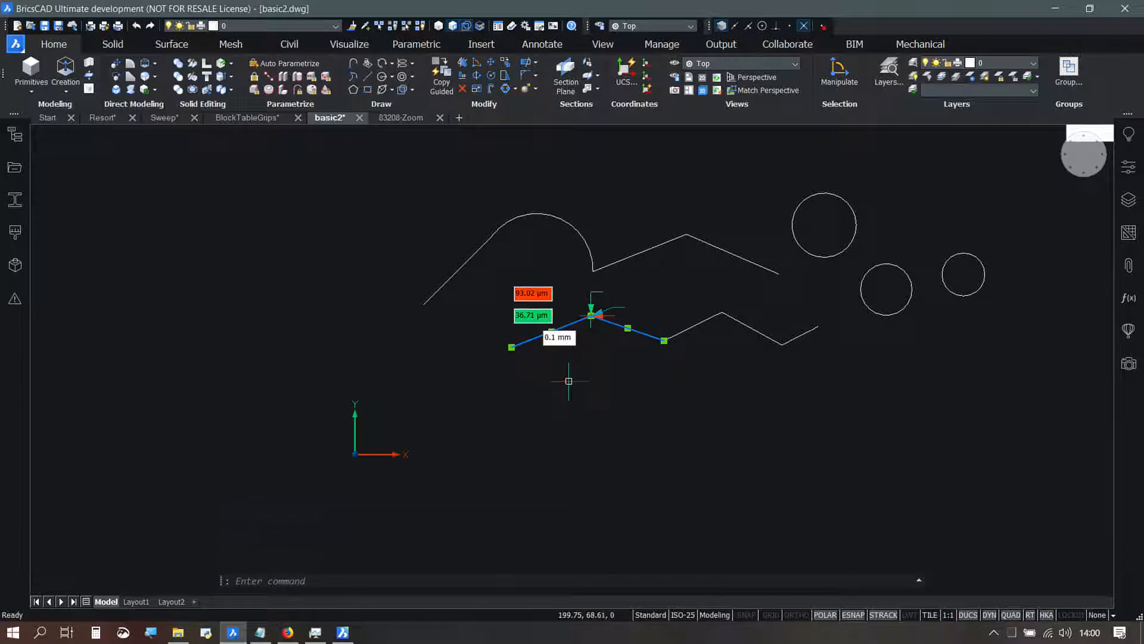
scroll(593, 324, up, 4)
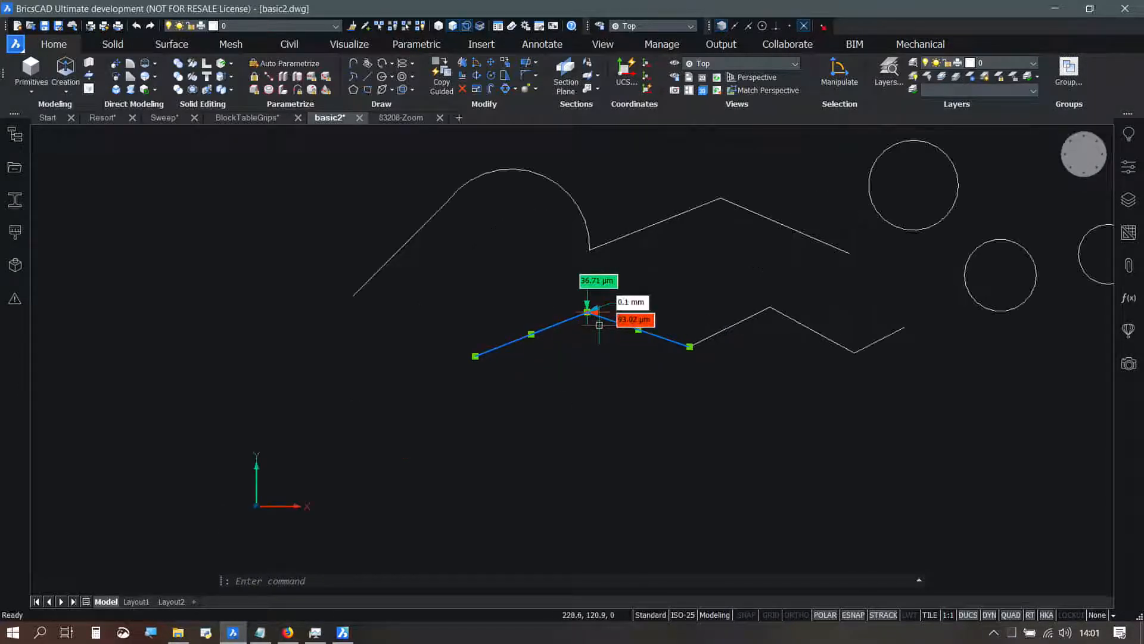
scroll(594, 323, up, 6)
scroll(546, 292, down, 5)
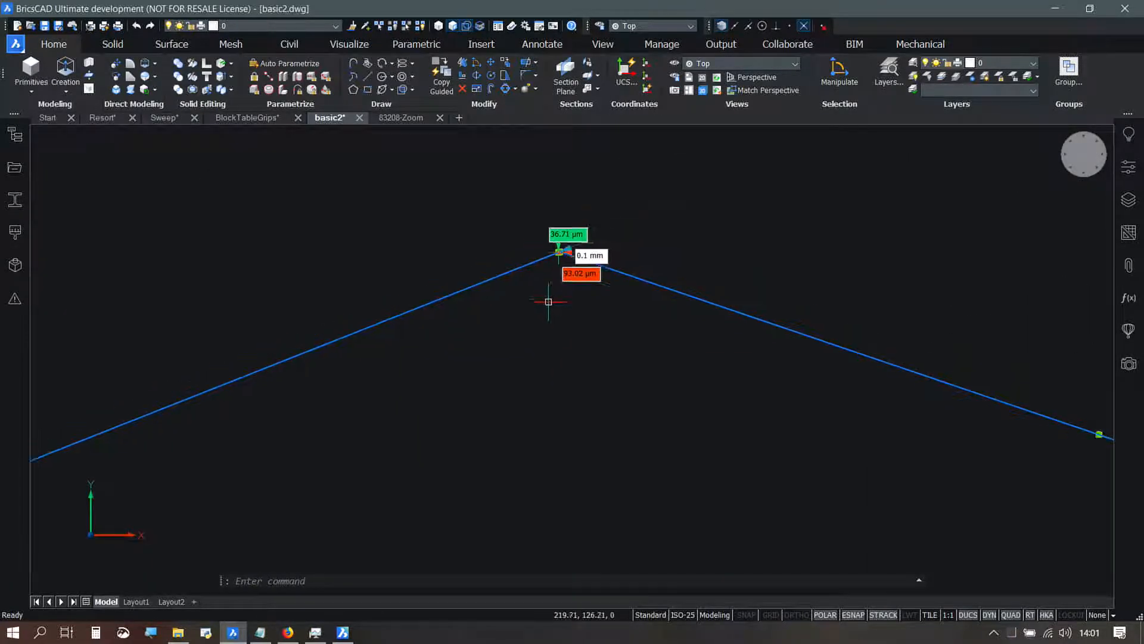
scroll(570, 347, down, 7)
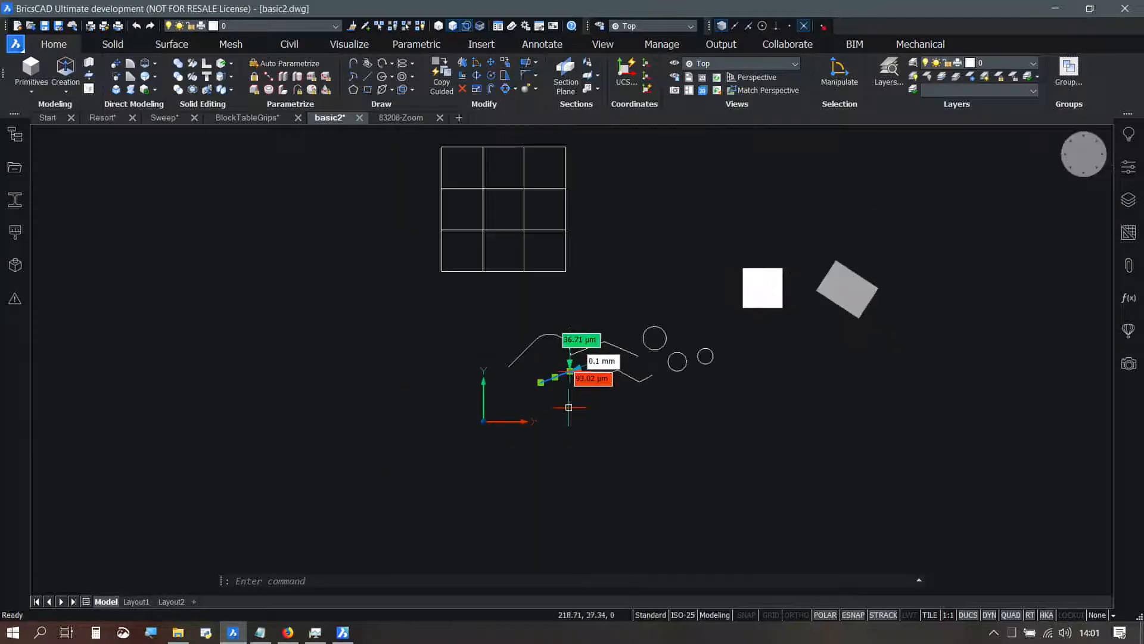
key(Escape)
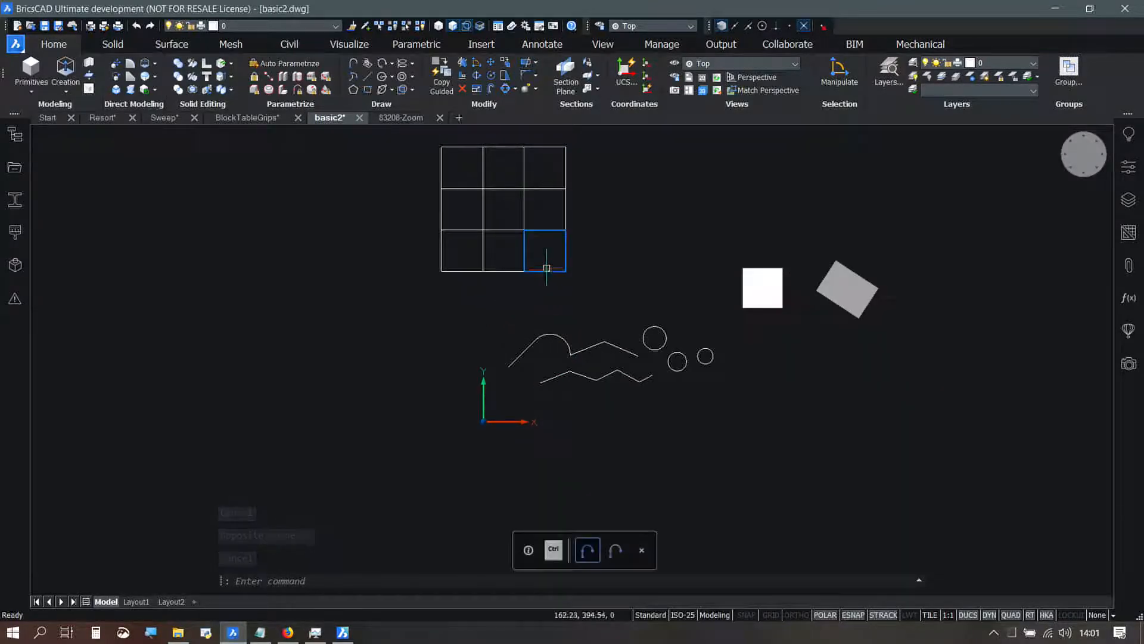
Step: Check the distance between the two rightmost squares in the grid's bottom row and in its middle row
drag(544, 259, 506, 243)
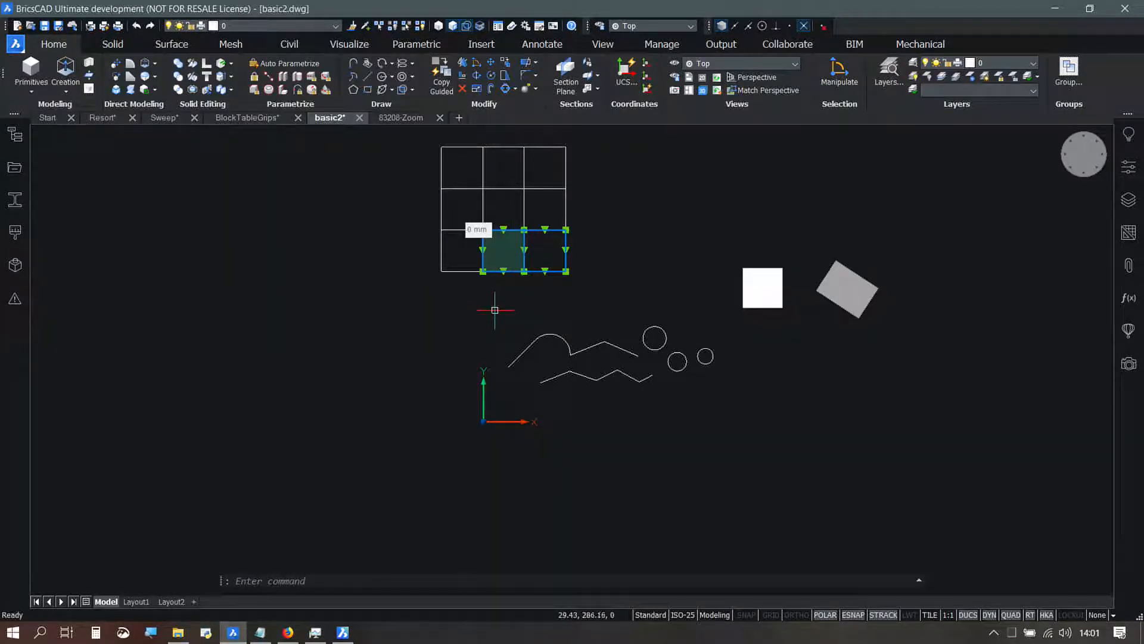
key(Escape)
key(Escape)
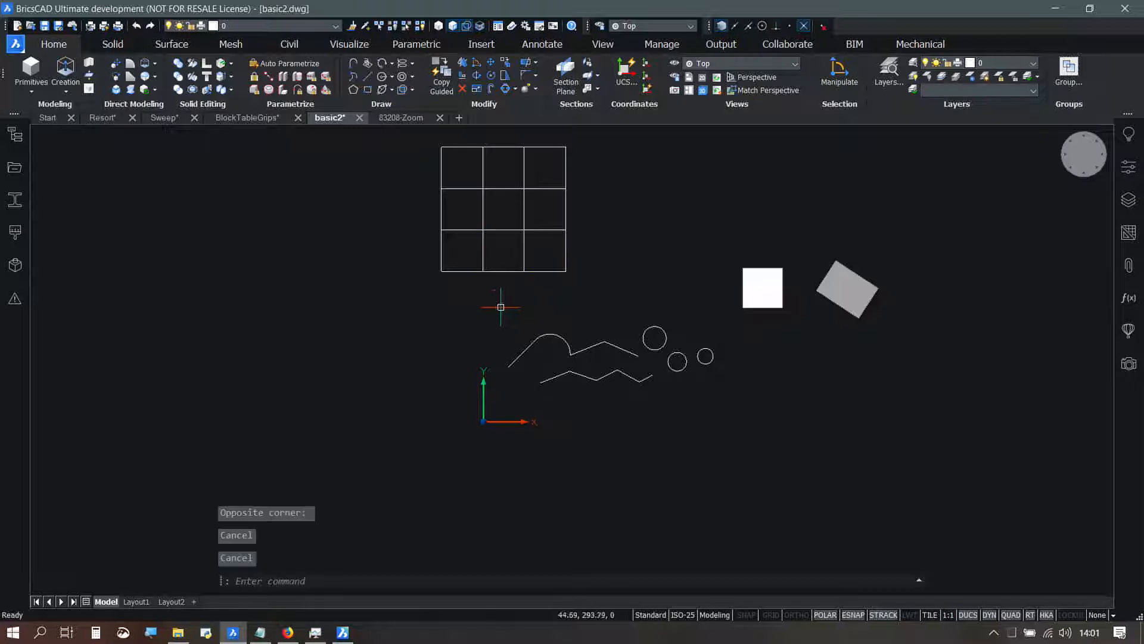
drag(550, 220, 500, 201)
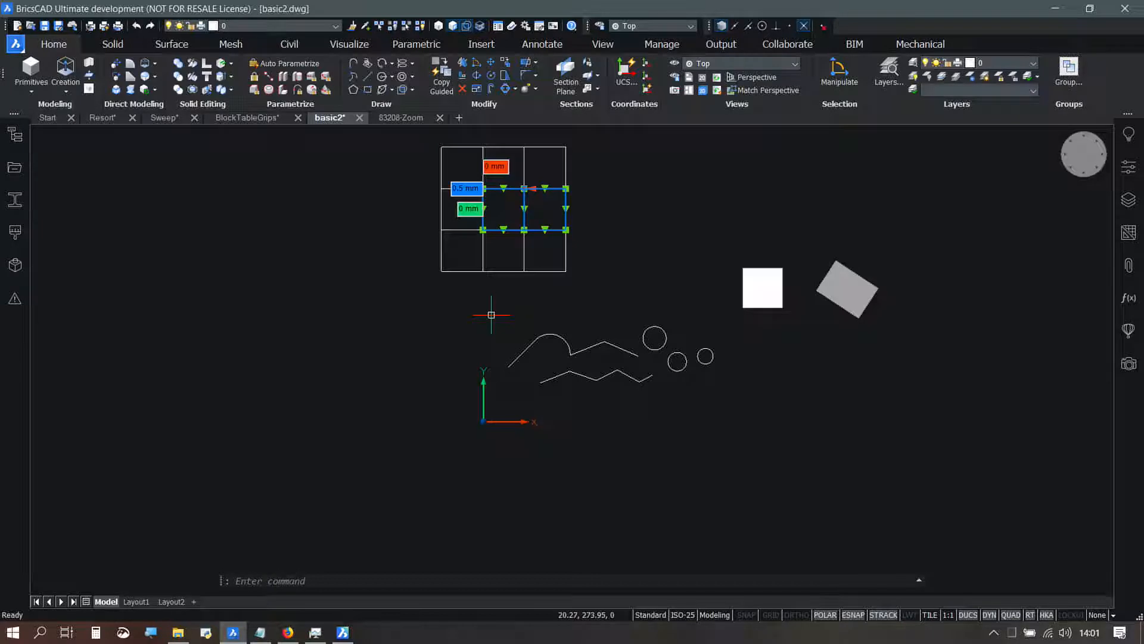
key(Escape)
Step: Select the two leftmost squares of the grid's top row and examine the vertical distance between them in 3D
drag(500, 176, 458, 161)
click(459, 162)
key(Escape)
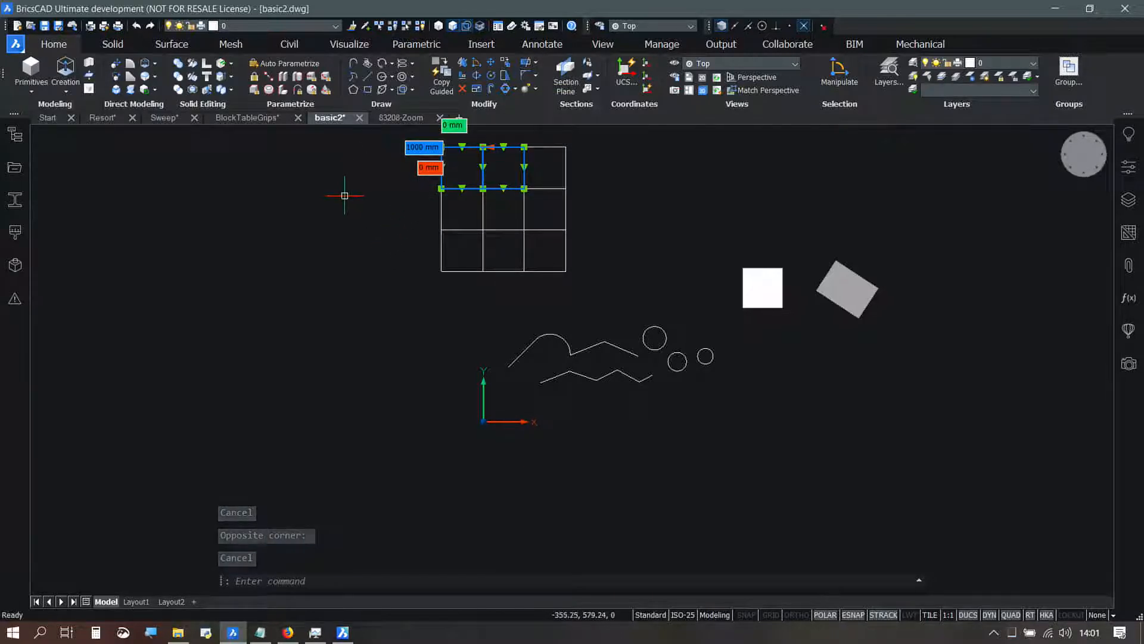
mouse_move(357, 196)
middle_down()
mouse_move(378, 273)
mouse_move(503, 238)
mouse_move(502, 251)
mouse_move(512, 246)
mouse_move(401, 320)
mouse_move(403, 370)
middle_up()
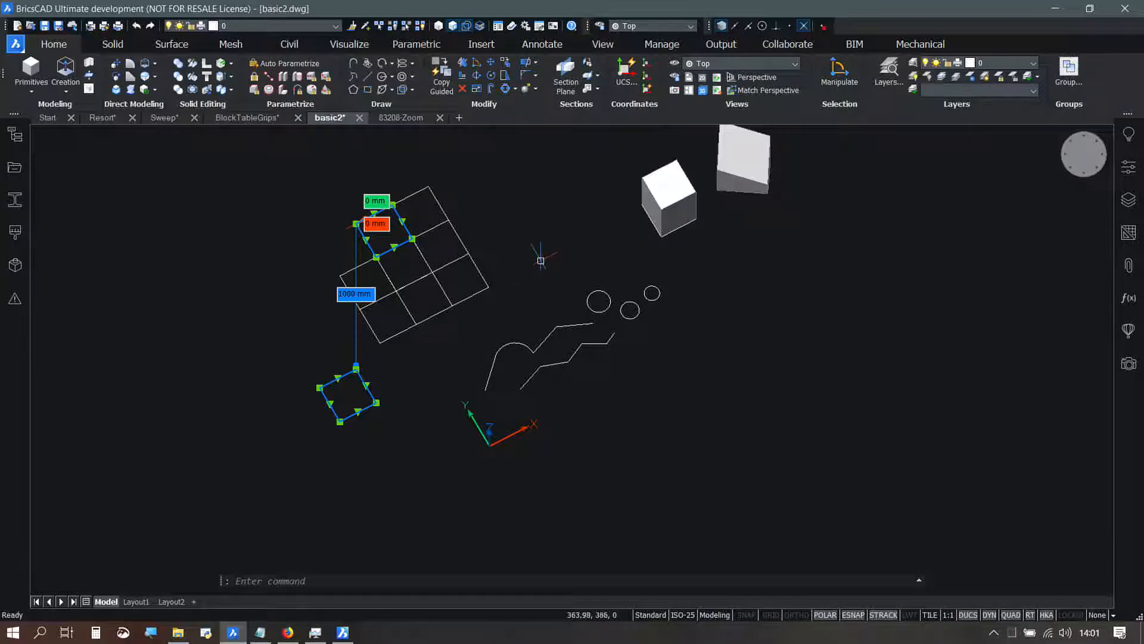
key(Escape)
Step: Select the smallest circle and the box's top face, and set the vertical distance between them to 100 mm
middle_drag(447, 354, 433, 362)
middle_drag(672, 295, 650, 338)
shift+middle_drag(656, 312, 653, 270)
mouse_move(655, 227)
middle_down()
mouse_move(602, 304)
mouse_move(531, 335)
middle_up()
scroll(623, 261, up, 4)
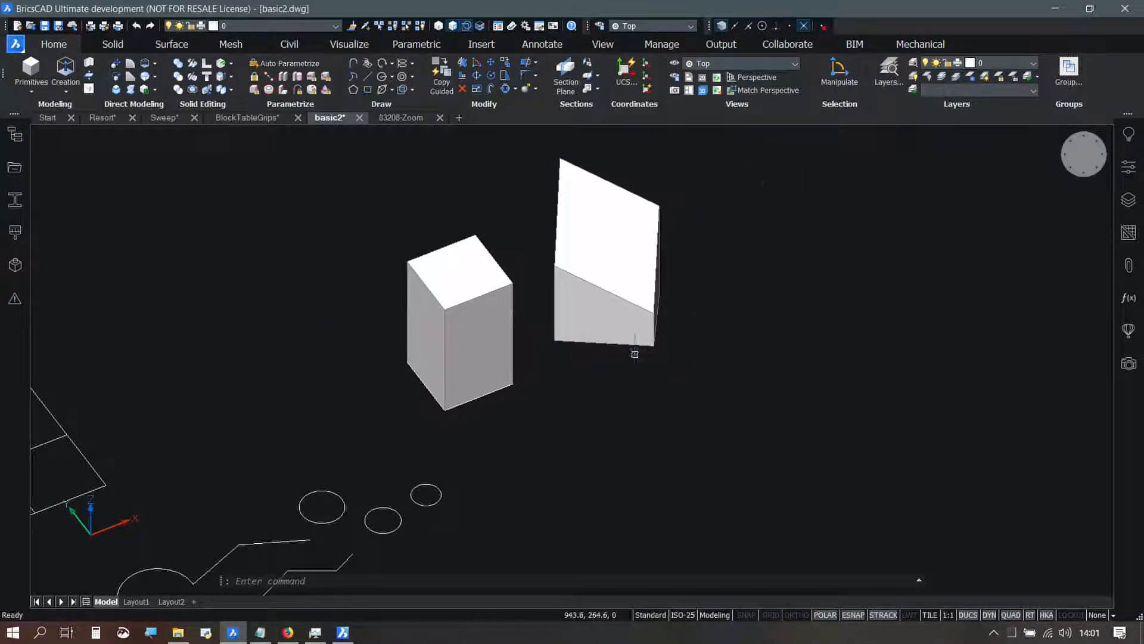
click(434, 485)
click(426, 495)
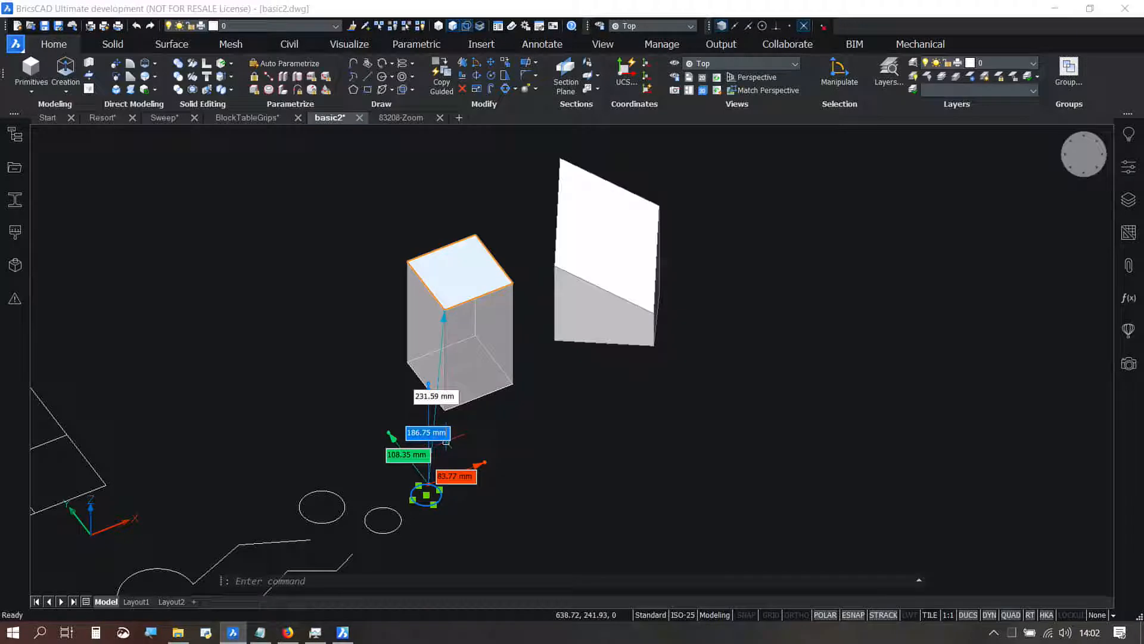
key(Return)
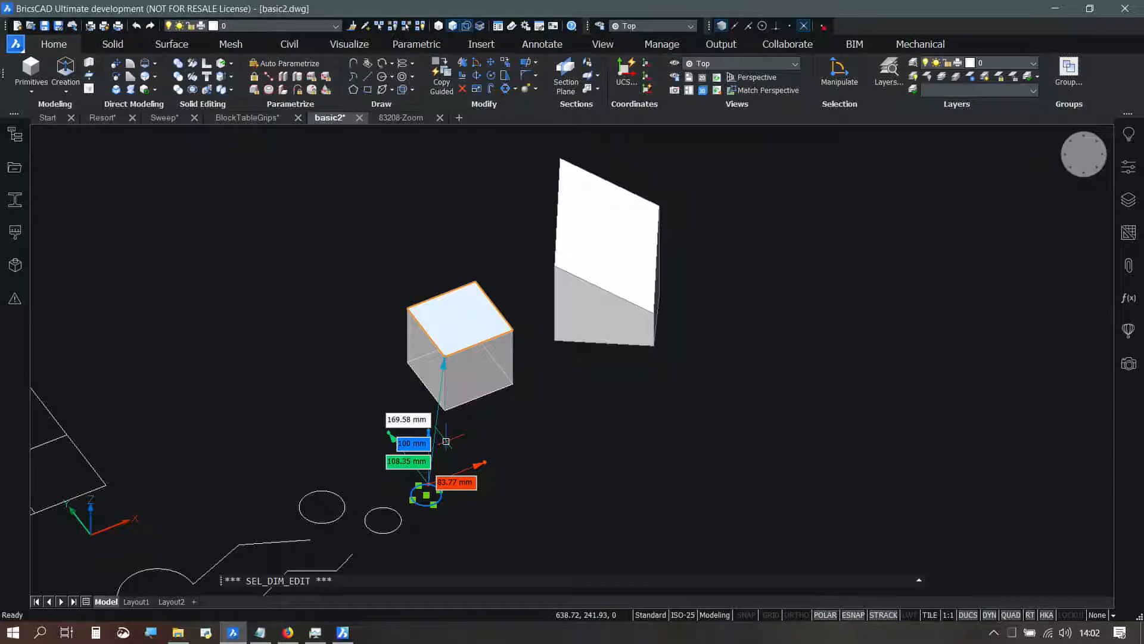
key(Escape)
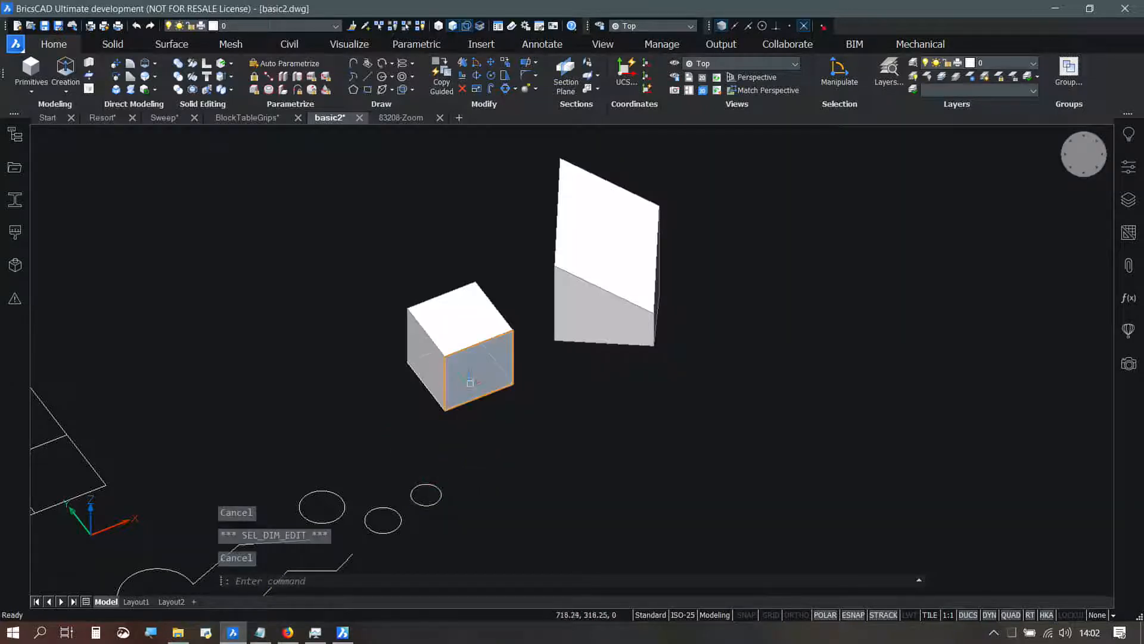
shift+middle_drag(573, 303, 610, 325)
scroll(602, 352, down, 5)
middle_drag(508, 397, 601, 294)
scroll(541, 410, up, 2)
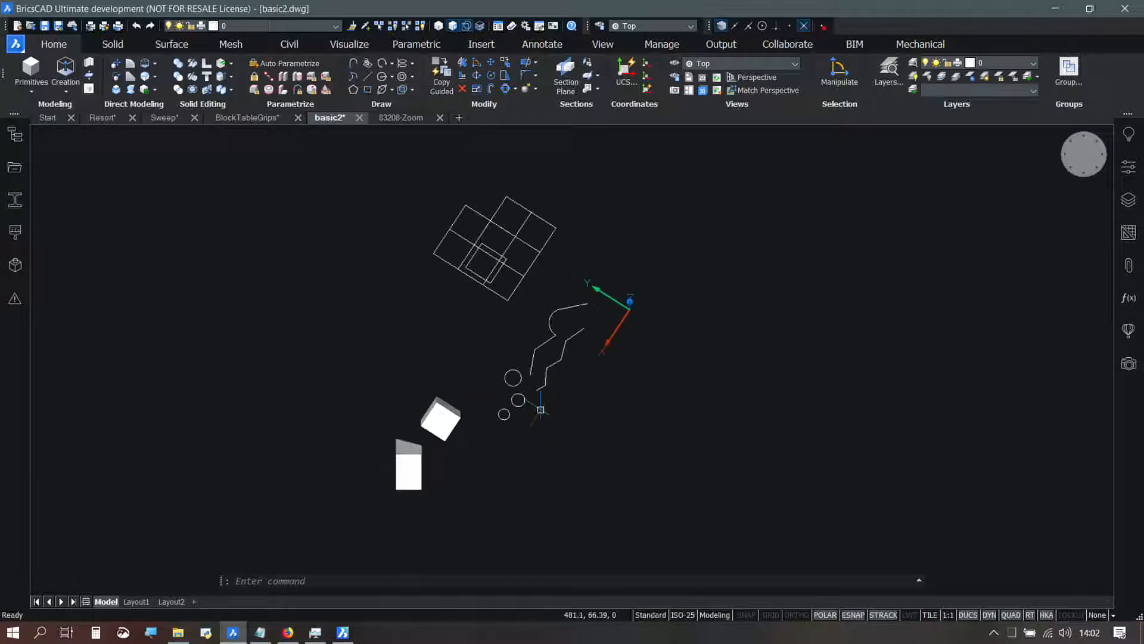
key(ctrl+z)
key(ctrl+z)
key(ctrl+z)
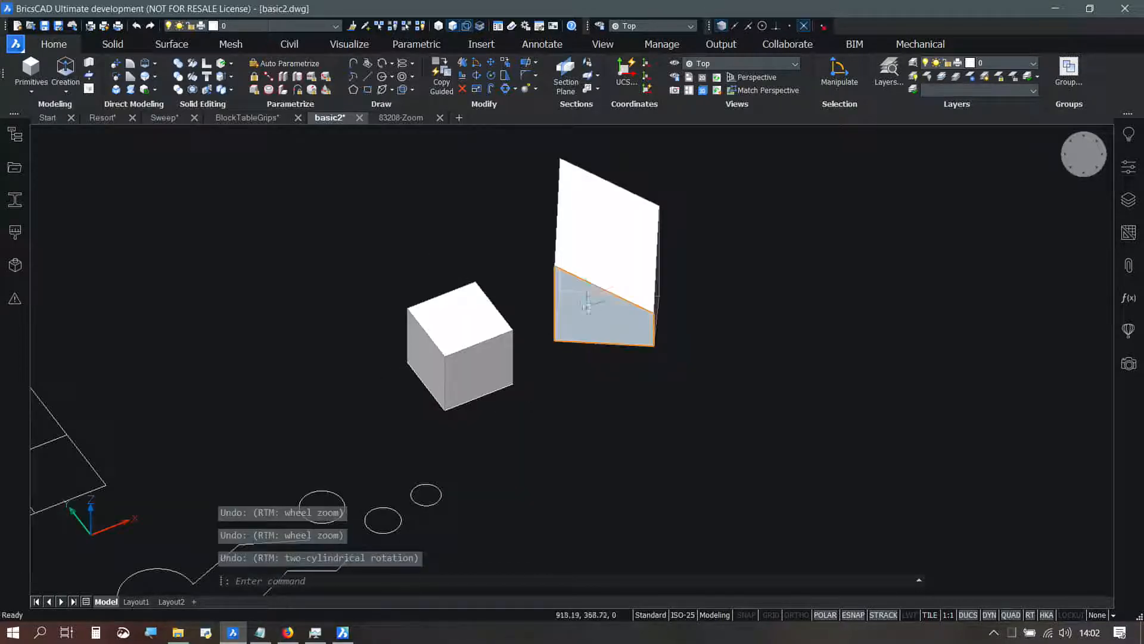
shift+middle_drag(597, 294, 654, 304)
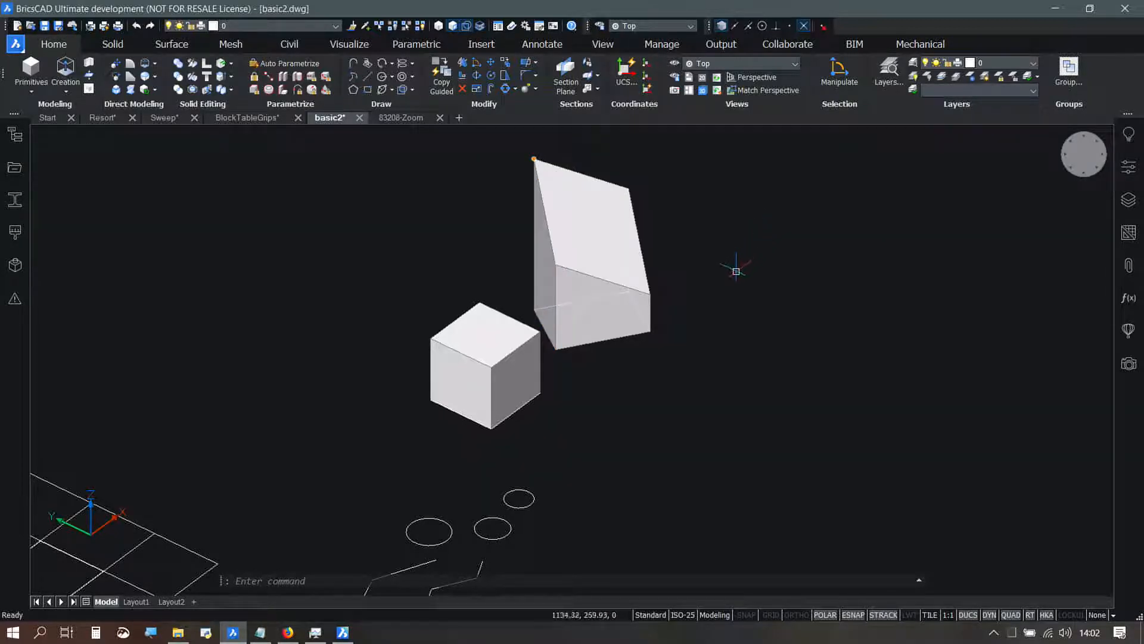
Step: Select the wedge's lower corner of the sloped face along with its peak vertex and examine their 3D distance from several angles
mouse_move(649, 293)
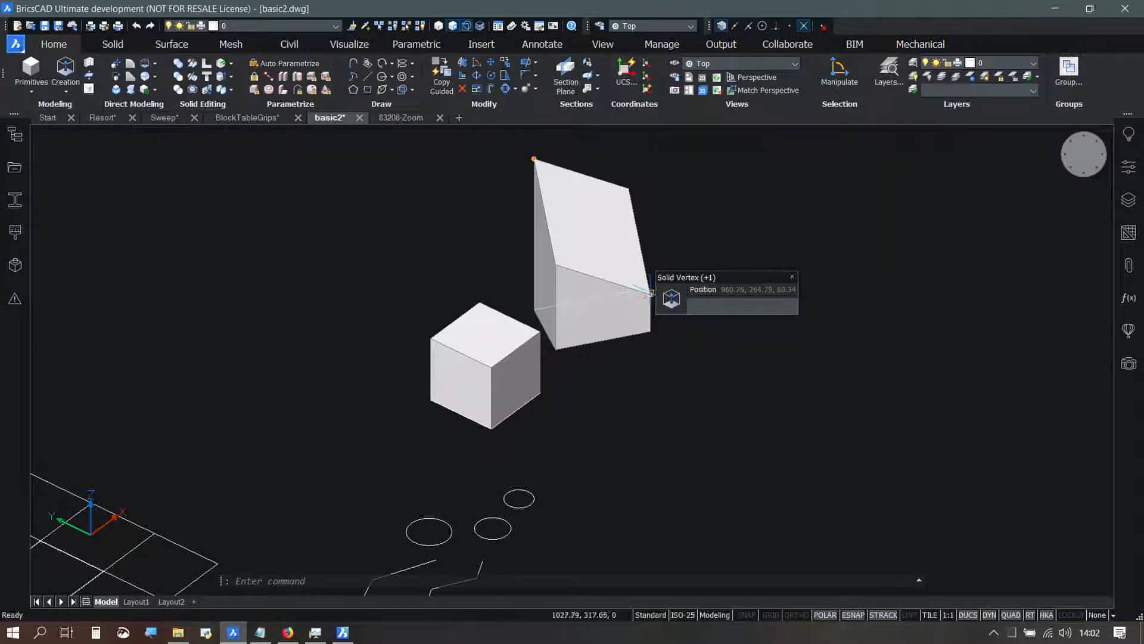
click(651, 293)
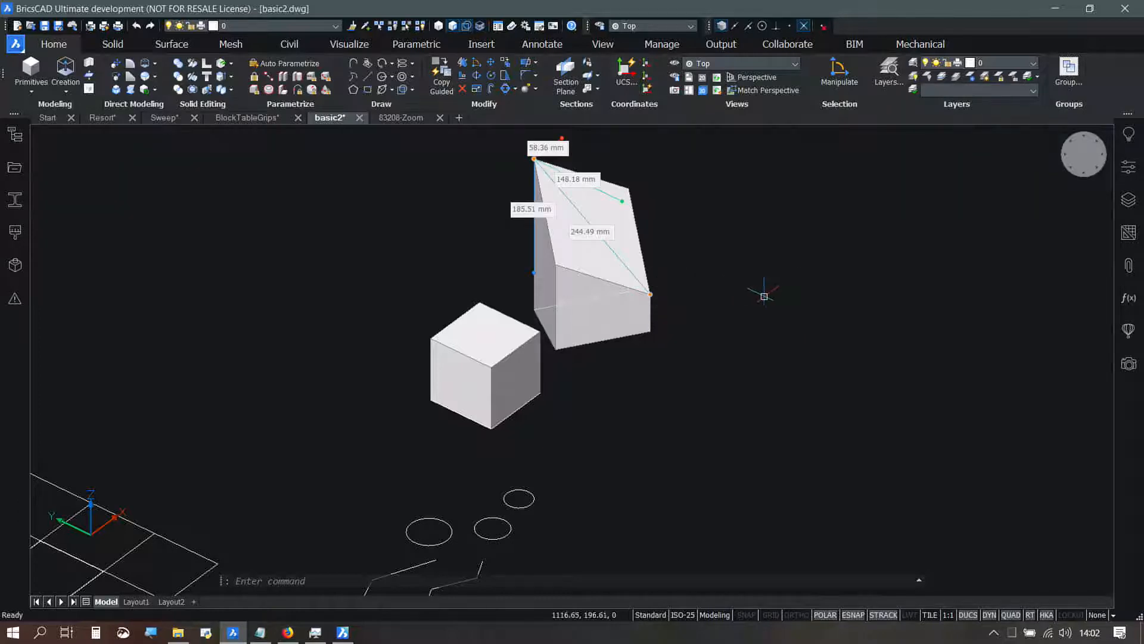
shift+middle_drag(742, 246, 871, 307)
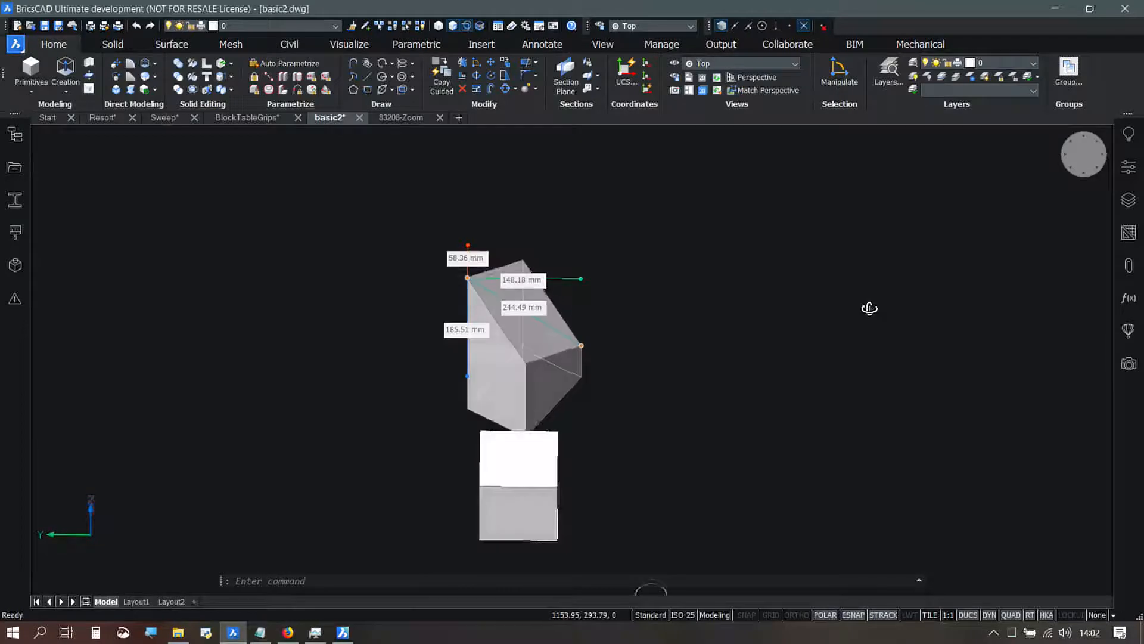
middle_drag(733, 277, 732, 250)
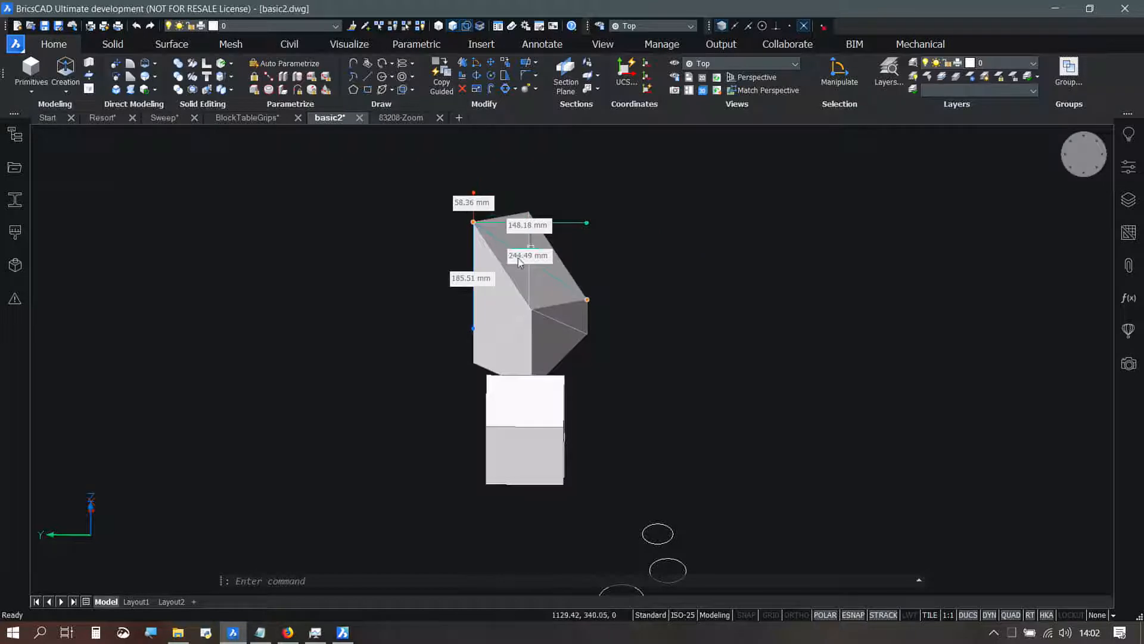
shift+middle_drag(742, 256, 702, 271)
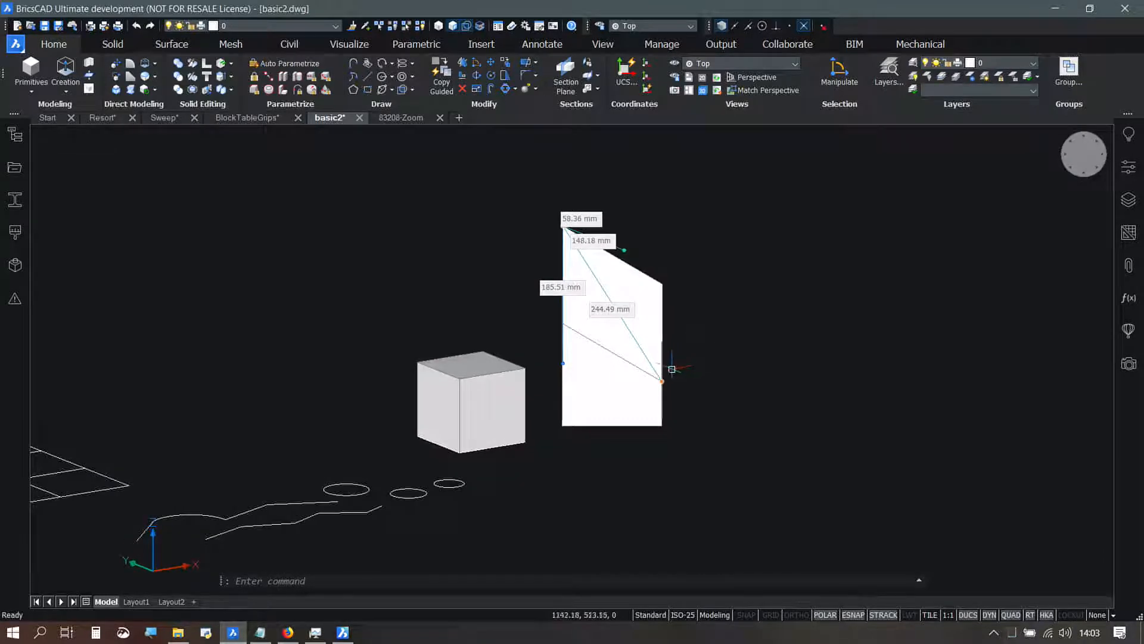
key(Escape)
Step: Select the smallest circle and the box's top face and check the axis distances between them
mouse_move(448, 485)
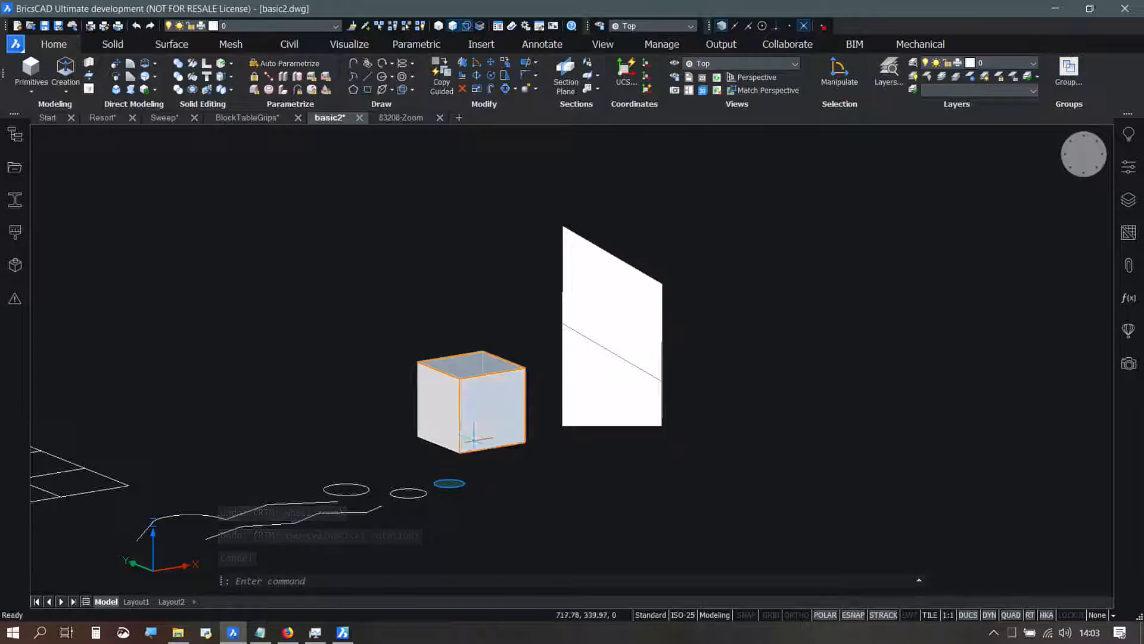
key(Escape)
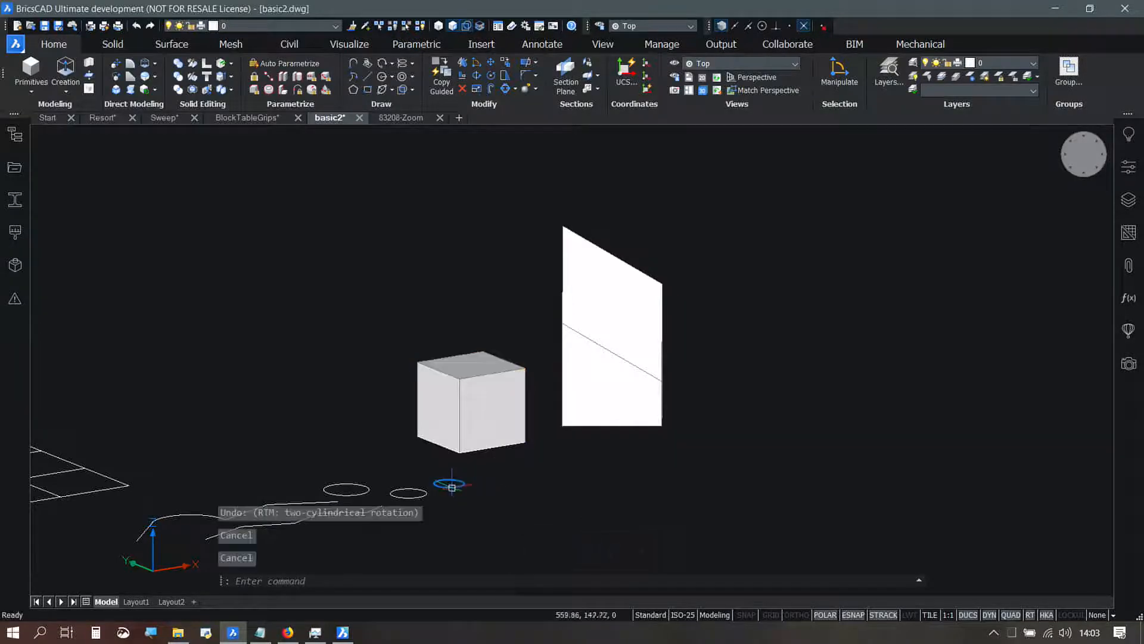
key(Escape)
click(448, 484)
click(468, 374)
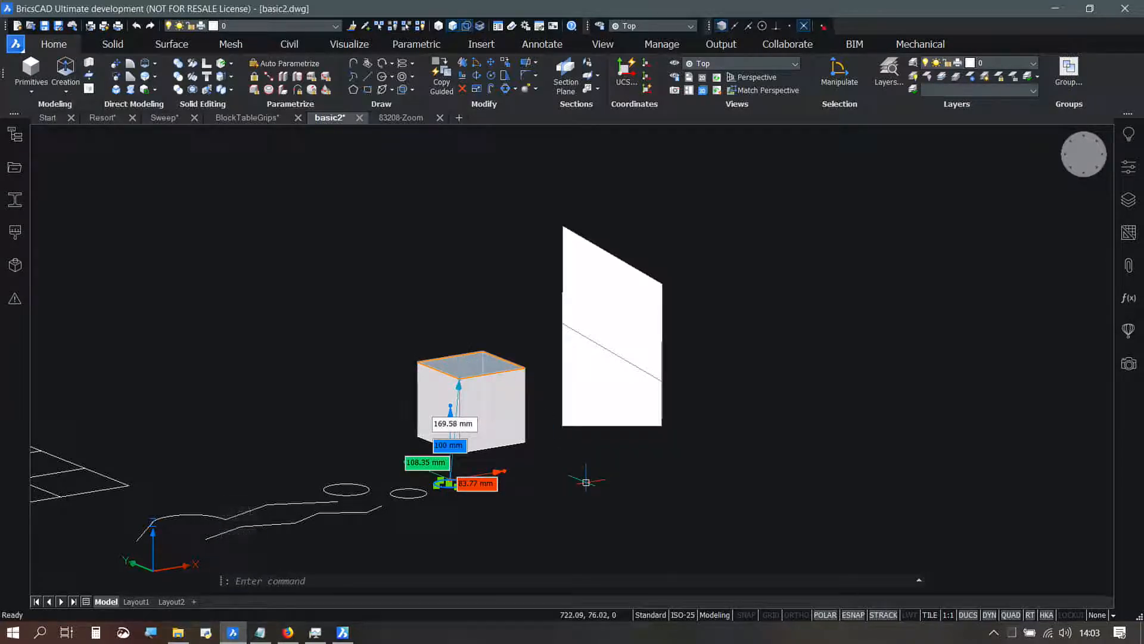
scroll(533, 462, up, 3)
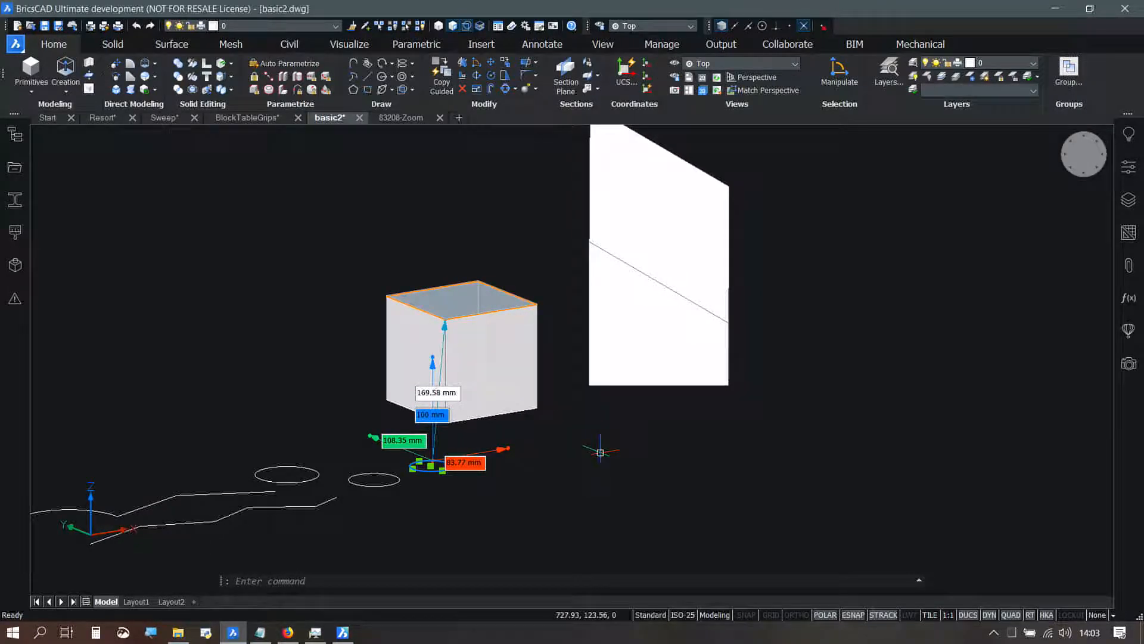
middle_drag(612, 430, 610, 463)
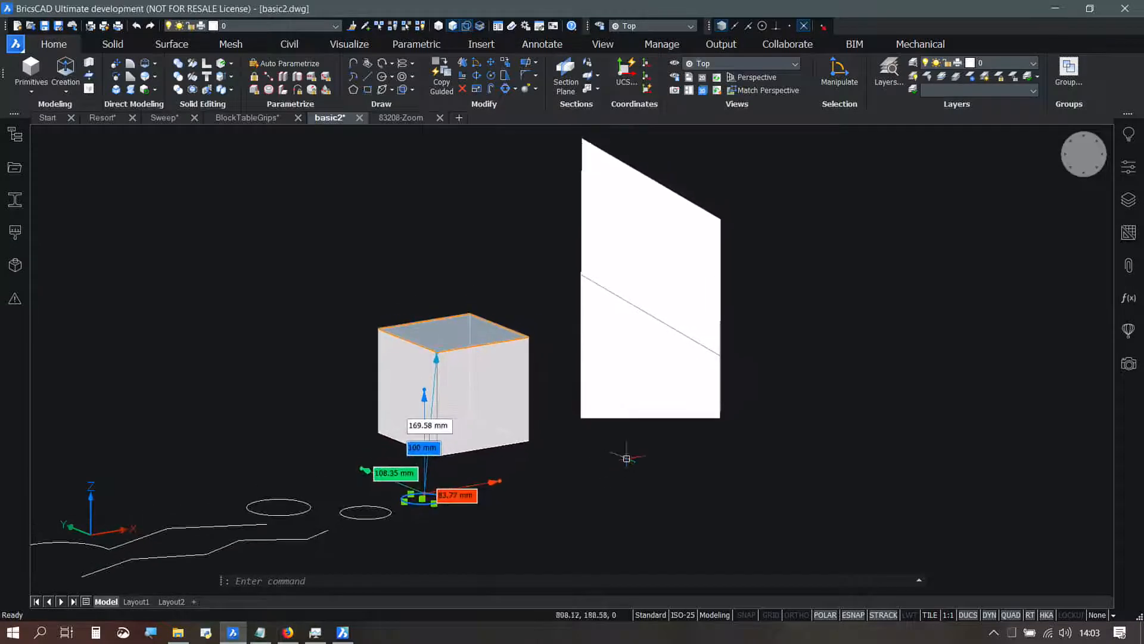
key(Escape)
key(Escape)
key(Escape)
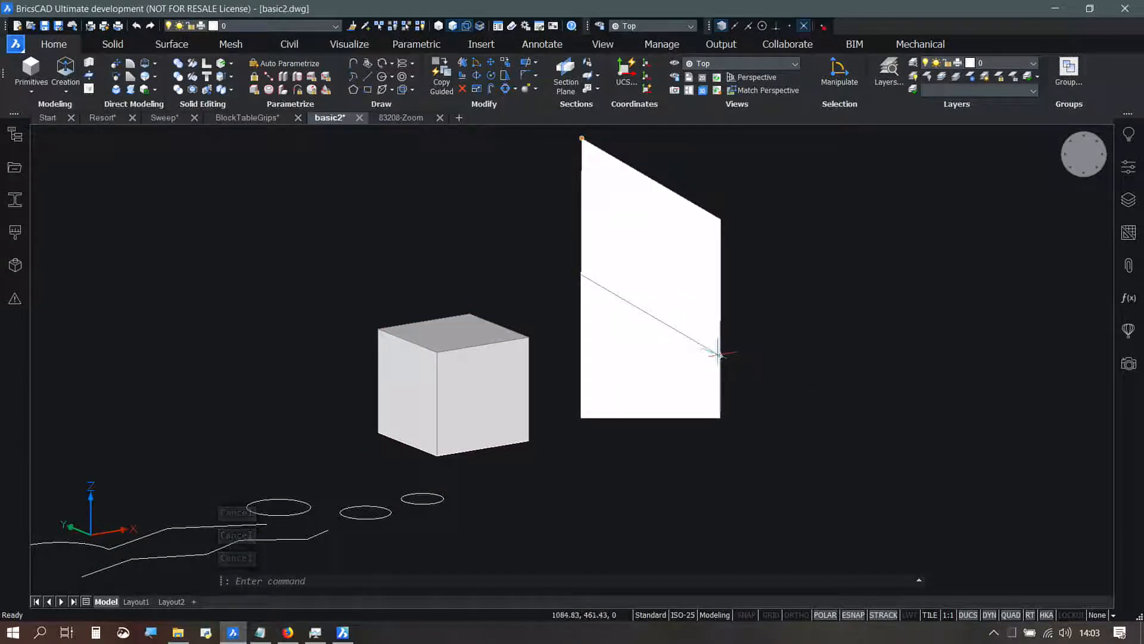
Step: Select the wedge's peak vertex and the diagonally opposite corner of its sloped face again, and inspect the direct and axis distances
click(718, 354)
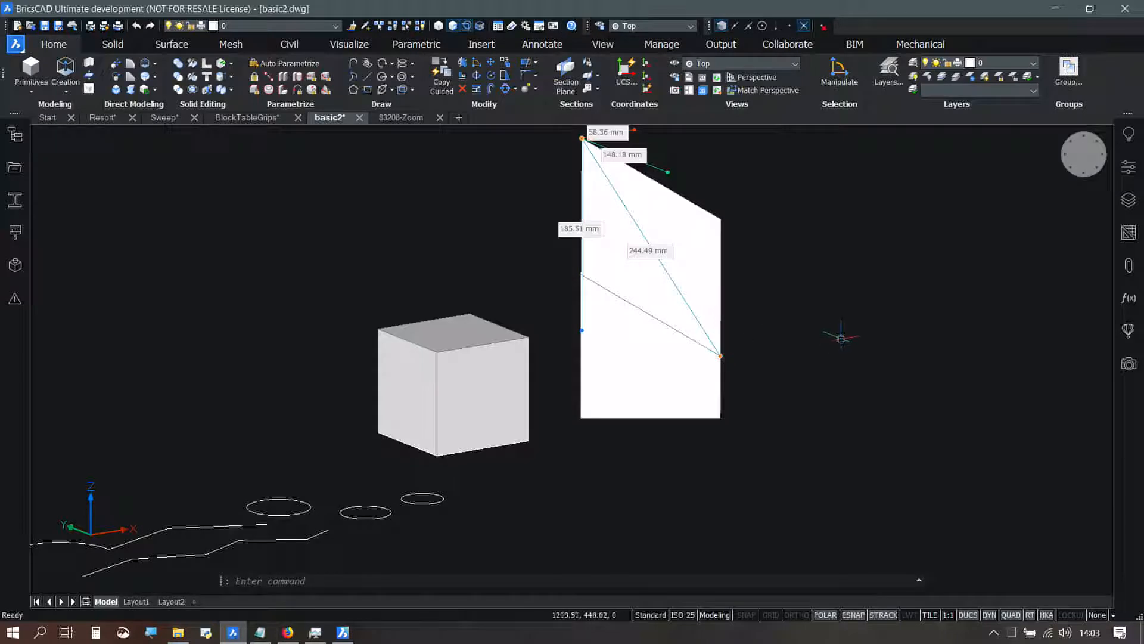
middle_drag(822, 322, 800, 362)
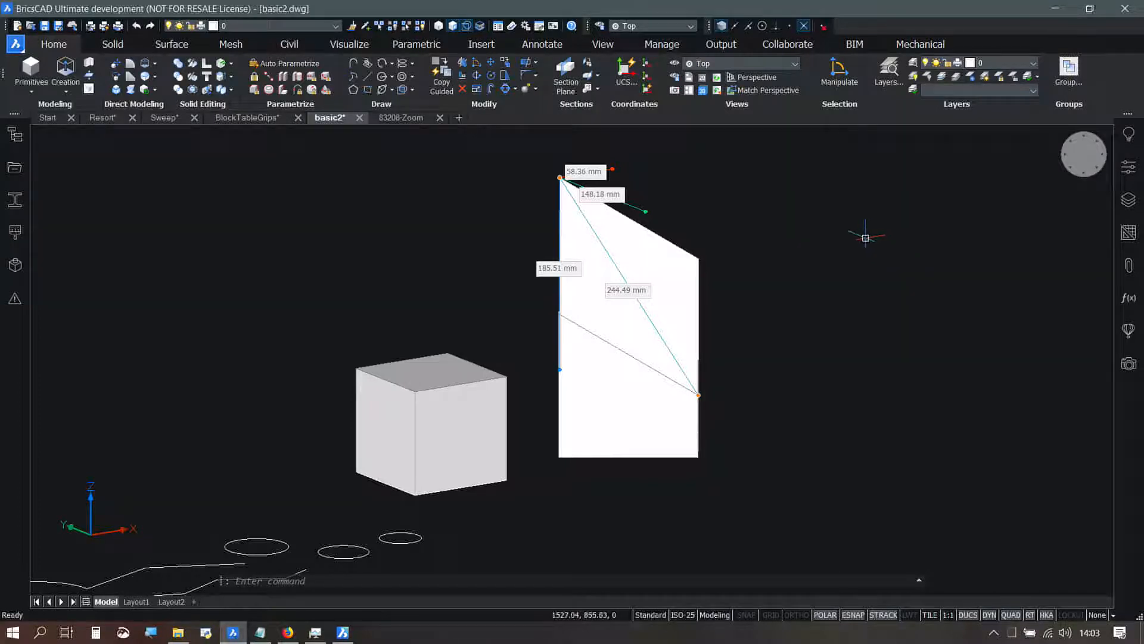
shift+middle_drag(876, 263, 862, 309)
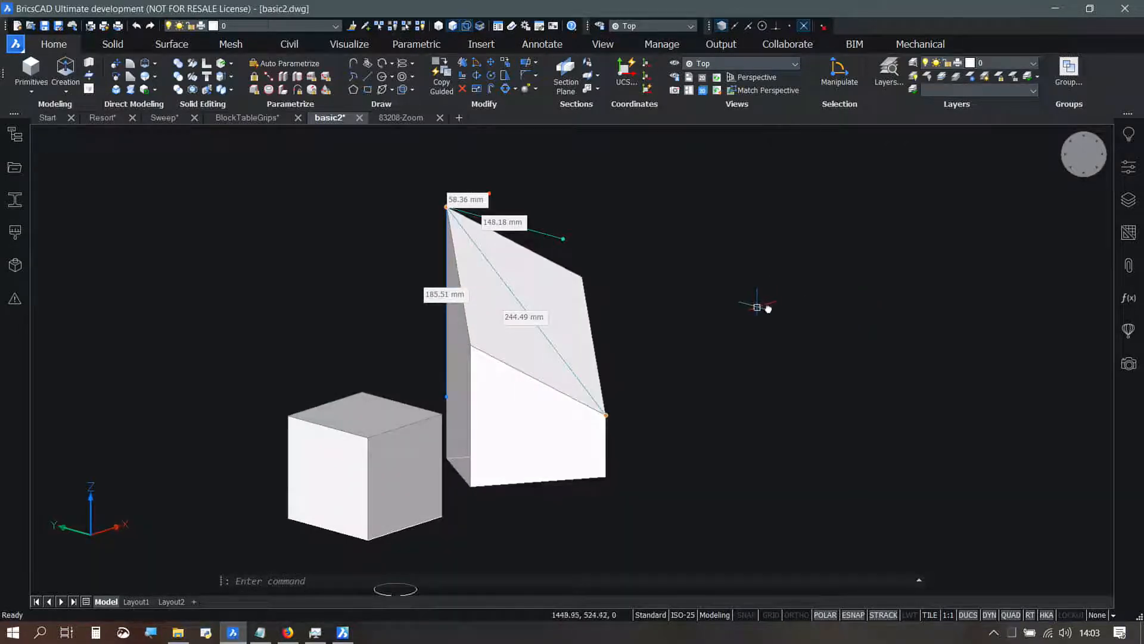
middle_drag(751, 304, 840, 293)
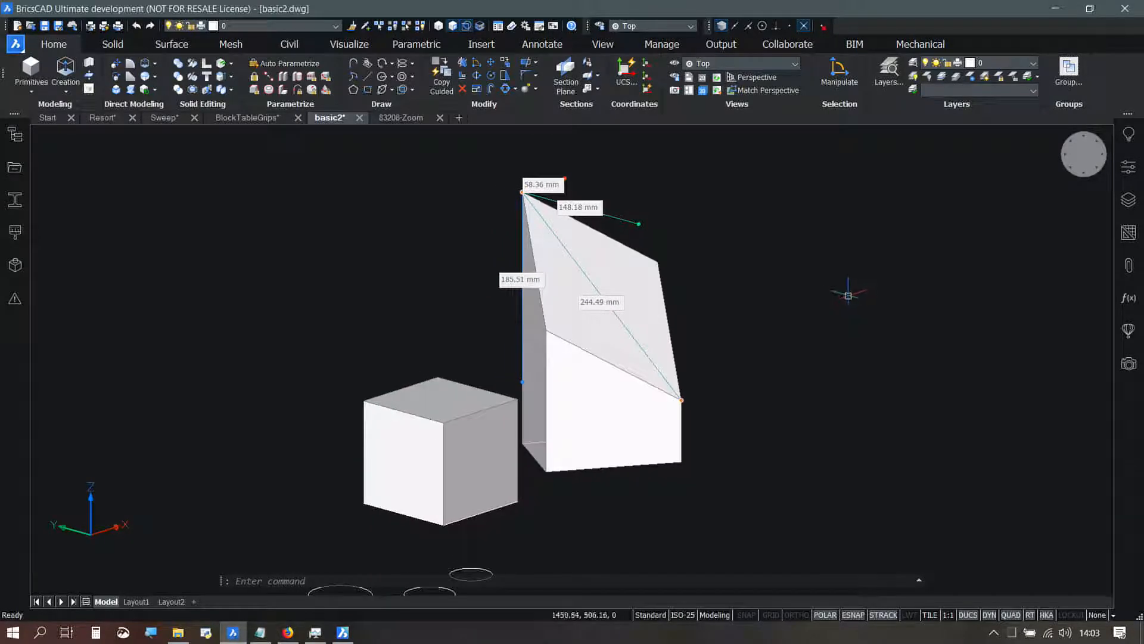
key(Escape)
key(Escape)
key(Escape)
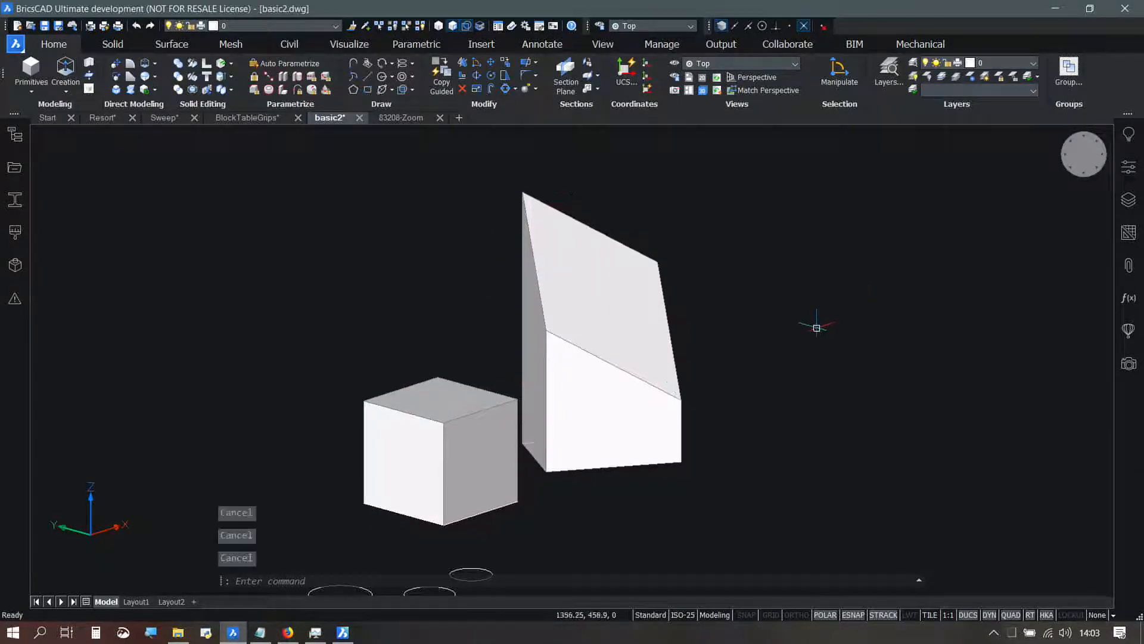
Step: Select the wedge's bottom corner vertex and the box's top face and check the distances between them
click(686, 463)
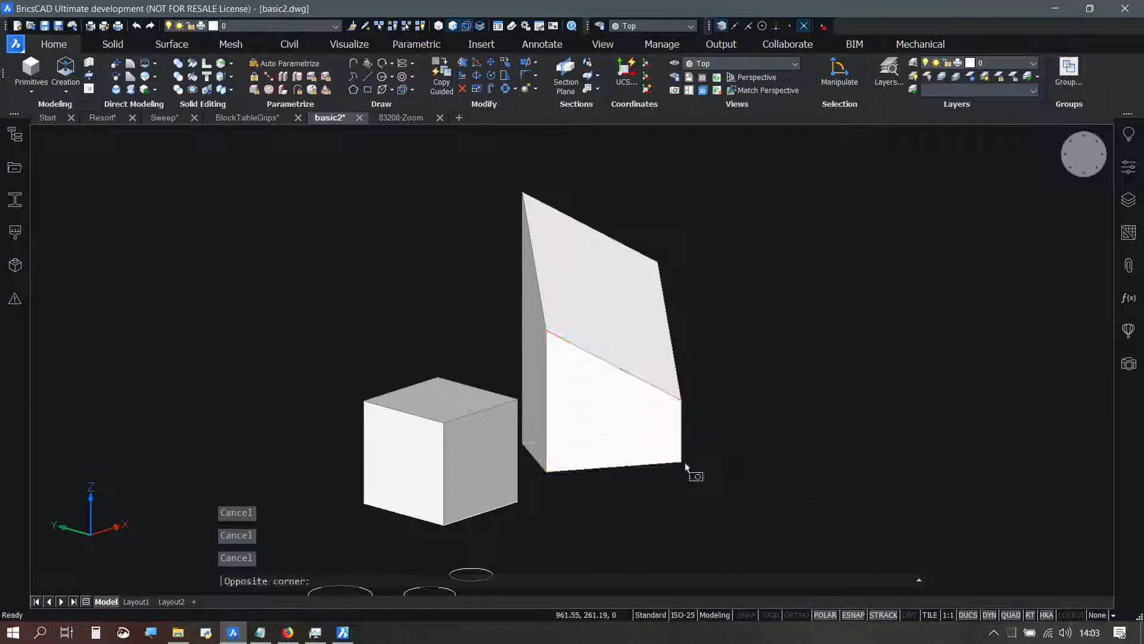
key(Escape)
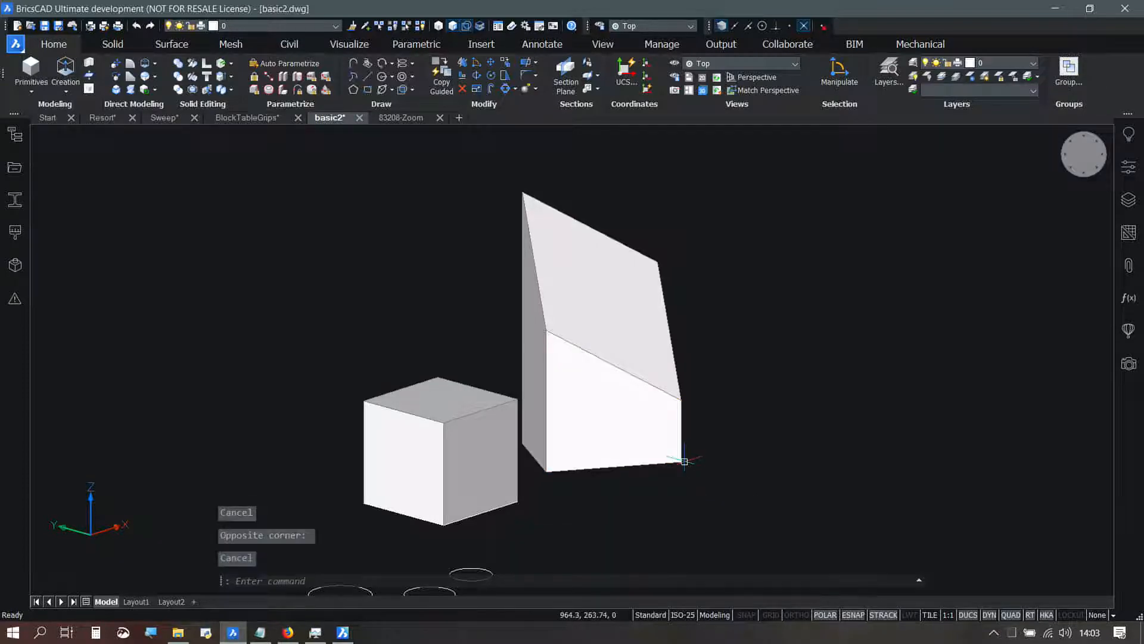
click(447, 400)
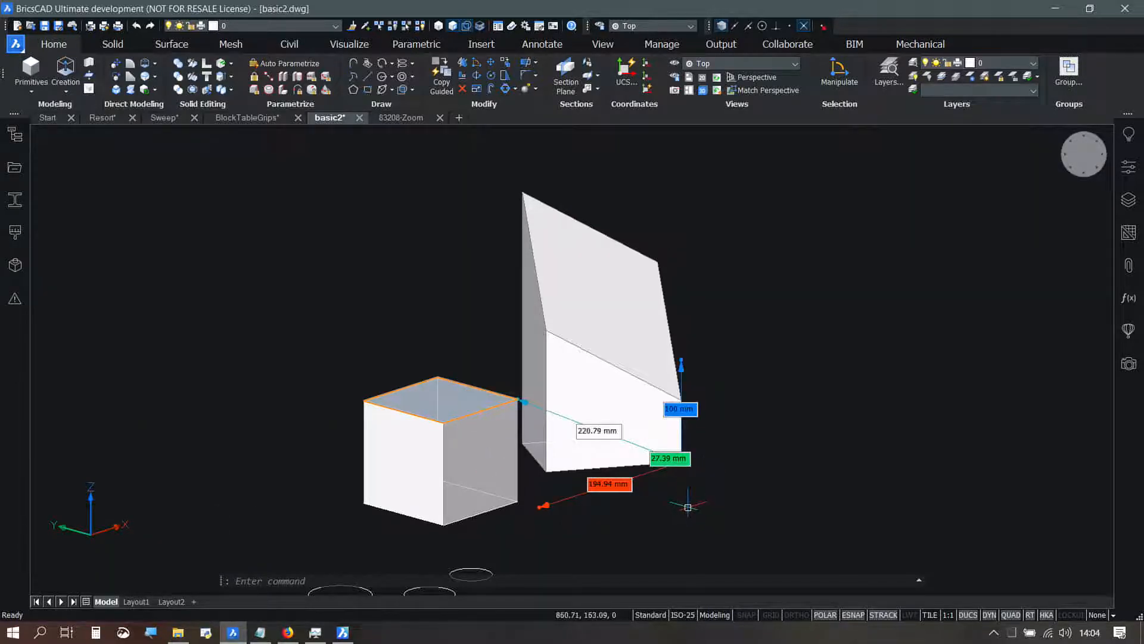
key(Escape)
Step: Select only the upper polyline's straight segment next to the arc and rotate it steeper about its midpoint with the manipulator
scroll(786, 364, down, 2)
shift+middle_drag(788, 368, 596, 522)
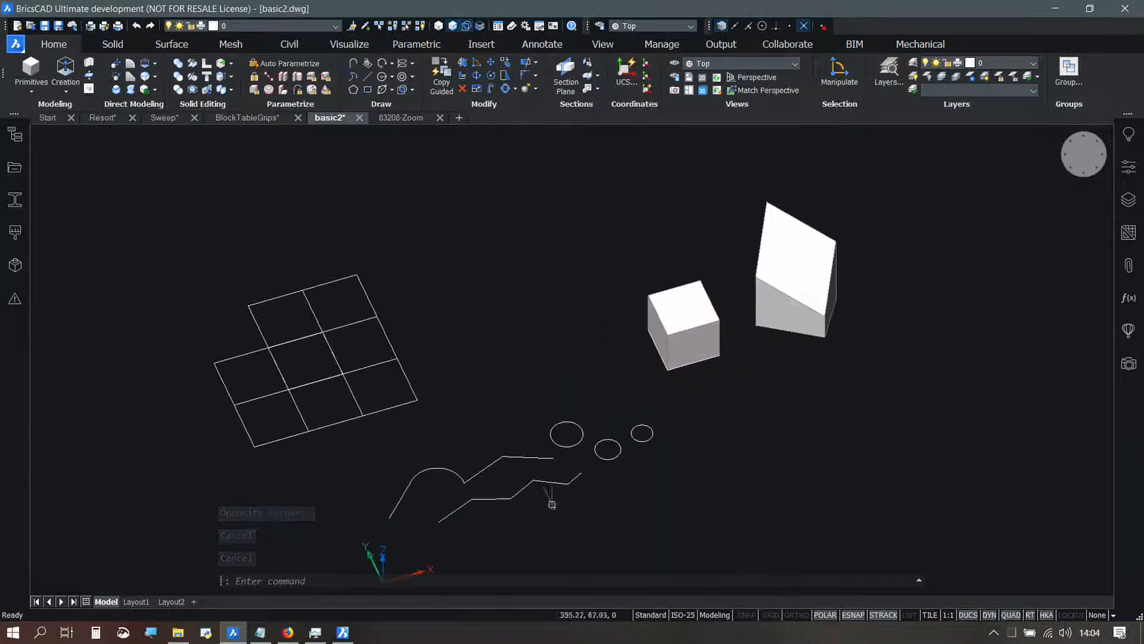
scroll(407, 512, up, 4)
middle_drag(465, 481, 465, 416)
scroll(465, 416, up, 2)
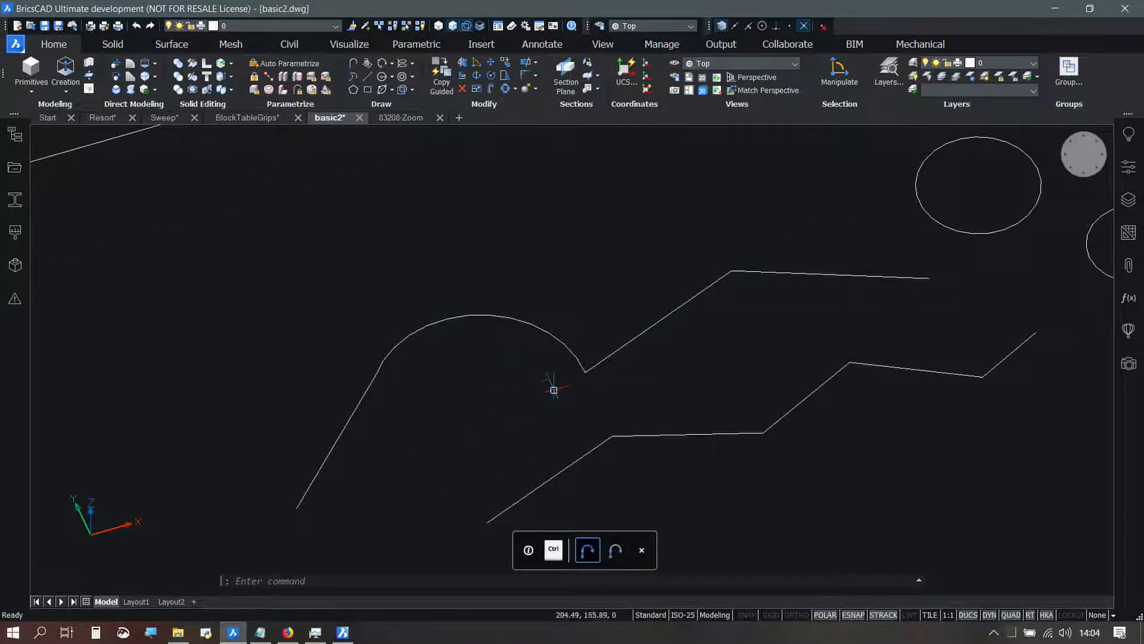
mouse_move(666, 315)
key(ctrl)
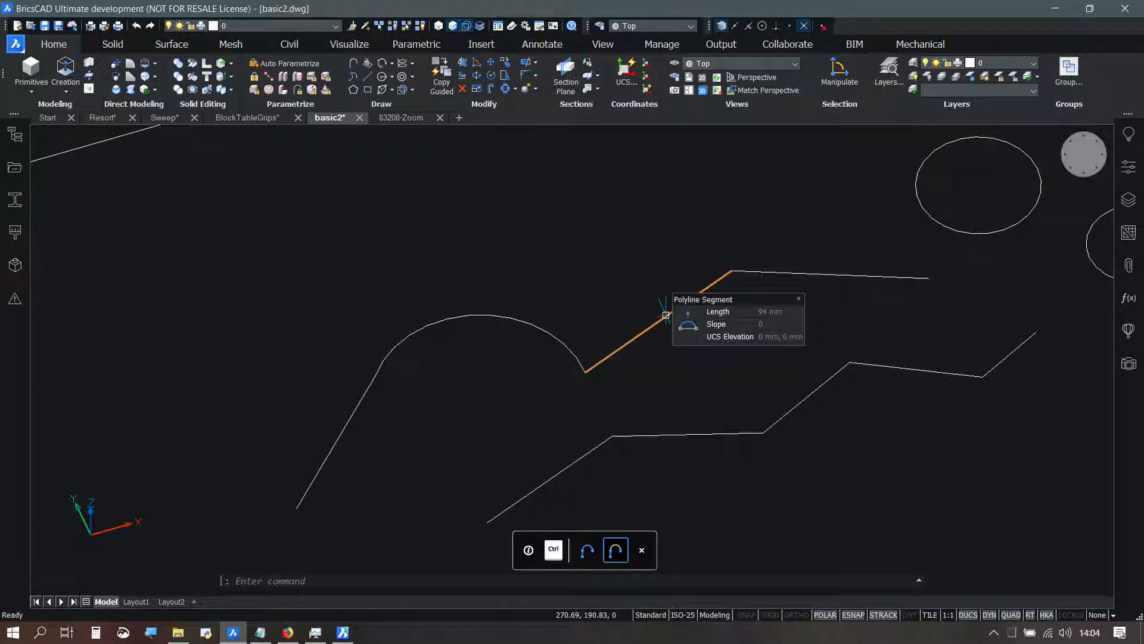
key(ctrl)
ctrl+click(668, 319)
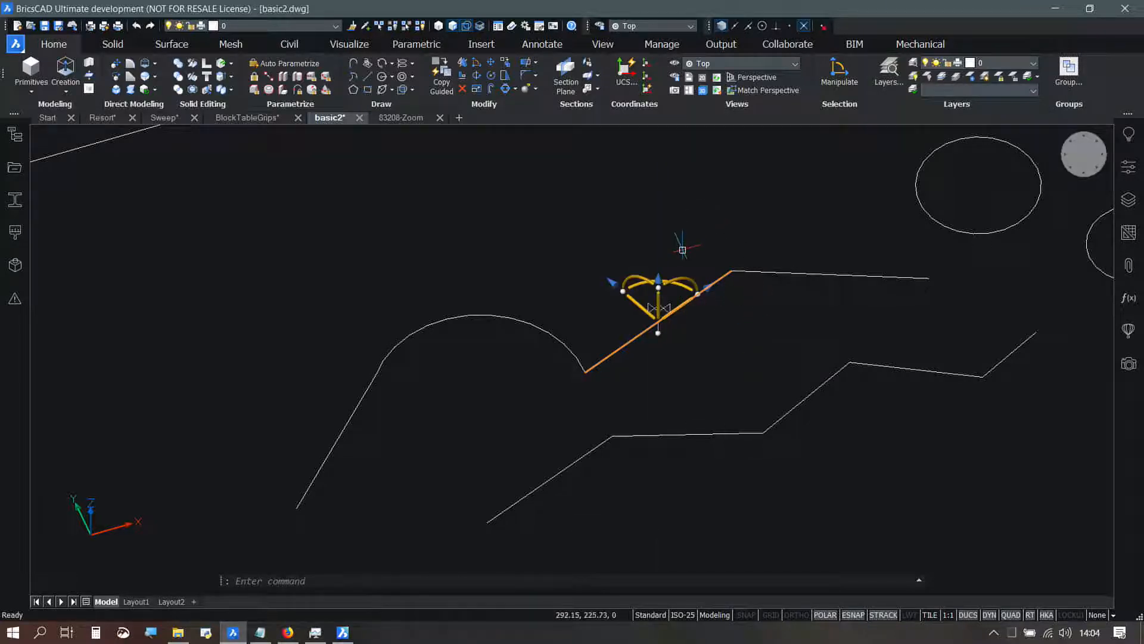
shift+middle_drag(701, 242, 691, 264)
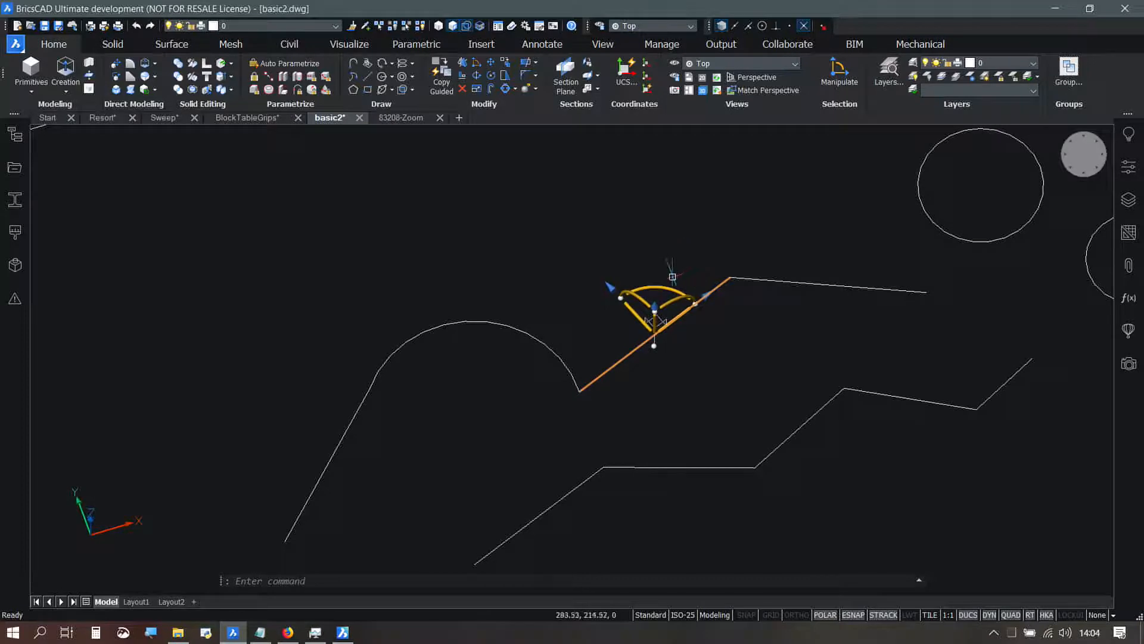
click(664, 289)
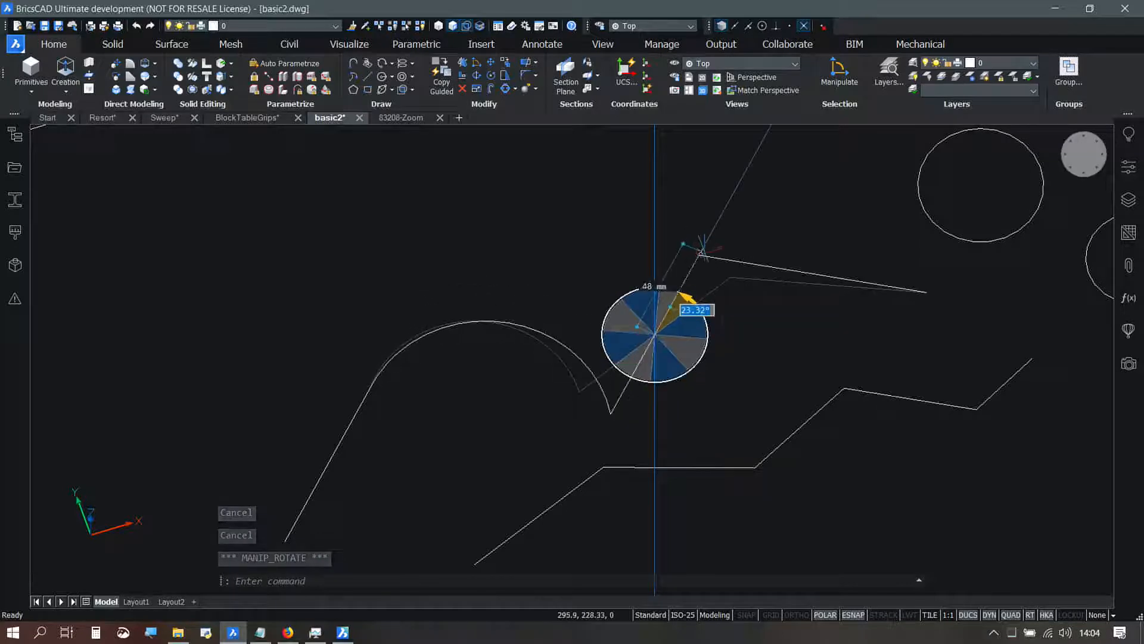
click(693, 301)
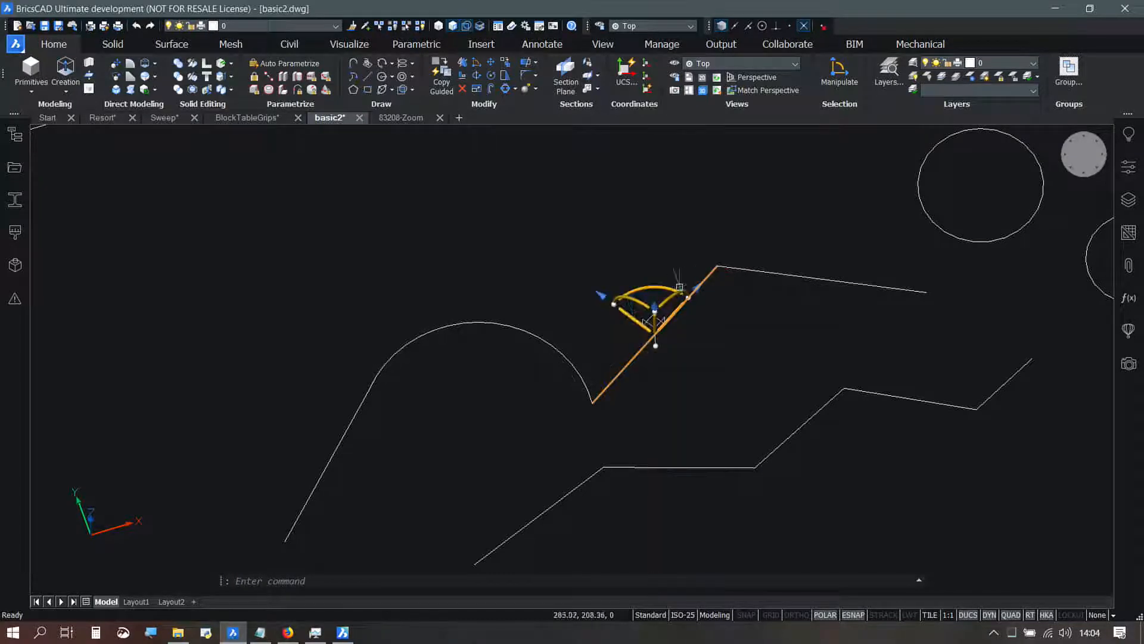
Step: Move the rotated segment perpendicular to itself toward the lower polyline with the manipulator
click(642, 311)
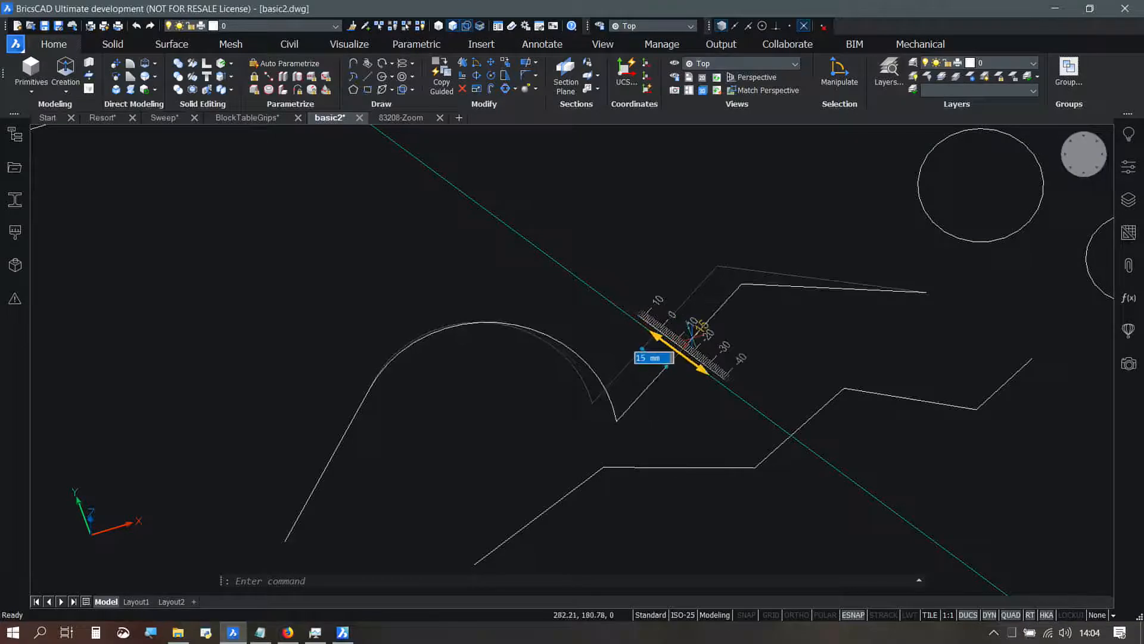
click(676, 332)
key(F10)
key(F11)
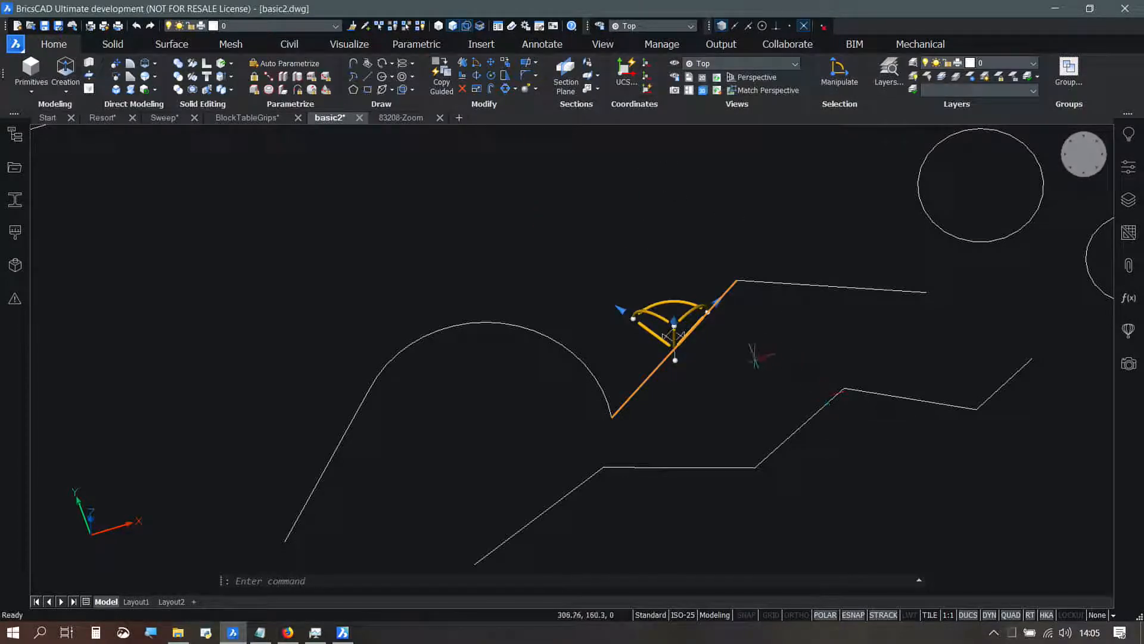
key(Escape)
Step: Select the grid's corner square nearest the lone square at its lowest corner and bring up the manipulator there
scroll(603, 319, down, 4)
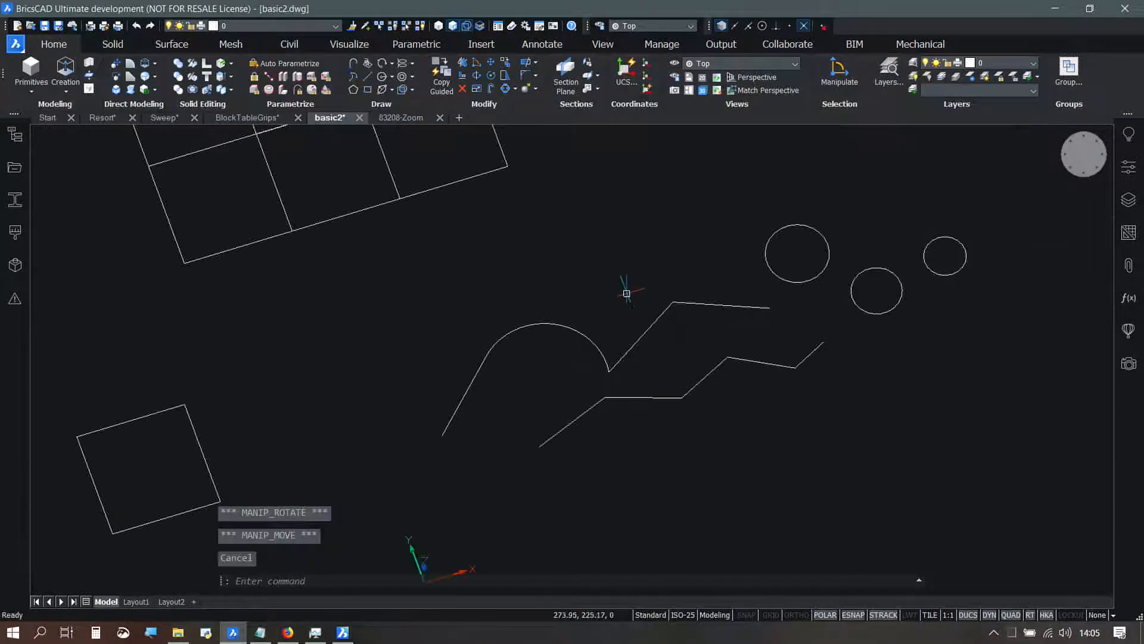
mouse_move(287, 287)
middle_down()
mouse_move(480, 284)
mouse_move(556, 312)
middle_up()
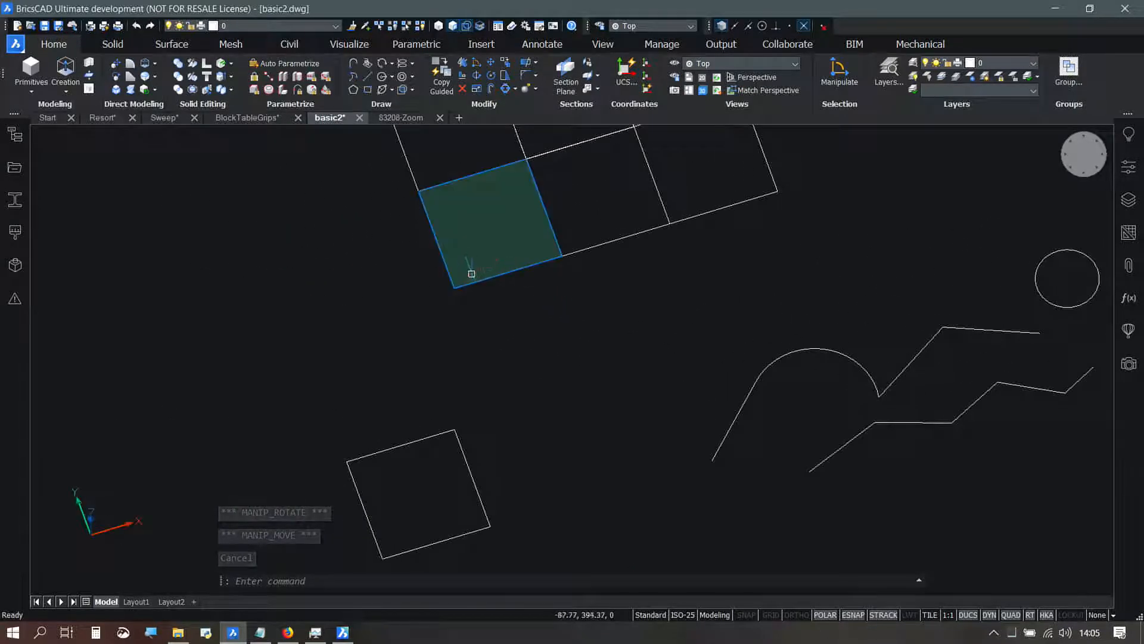
mouse_move(472, 282)
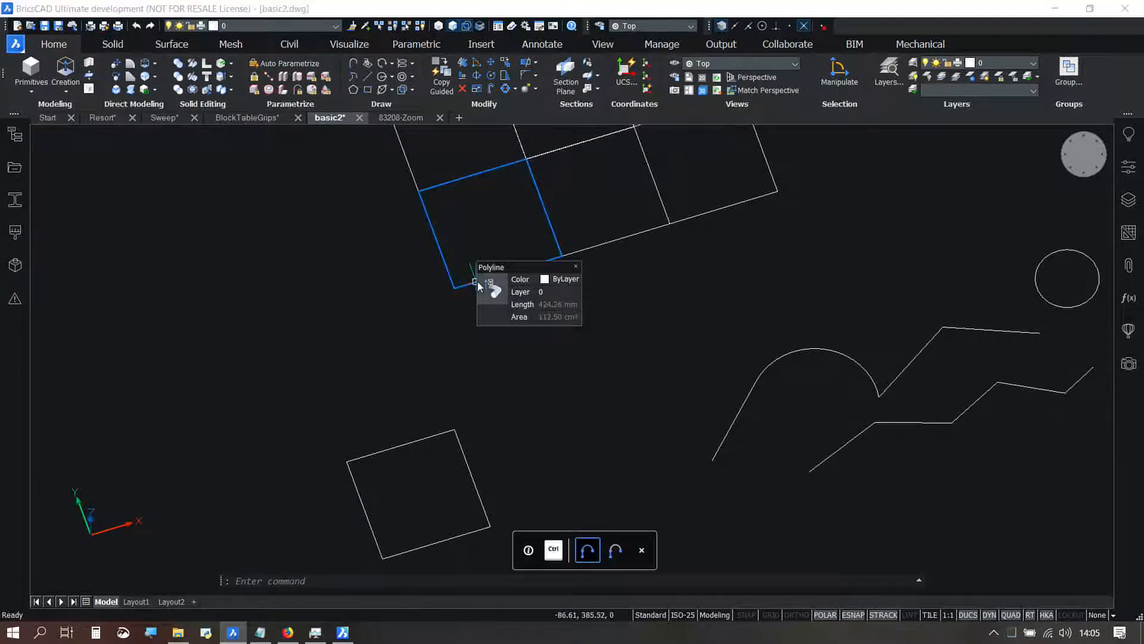
click(472, 287)
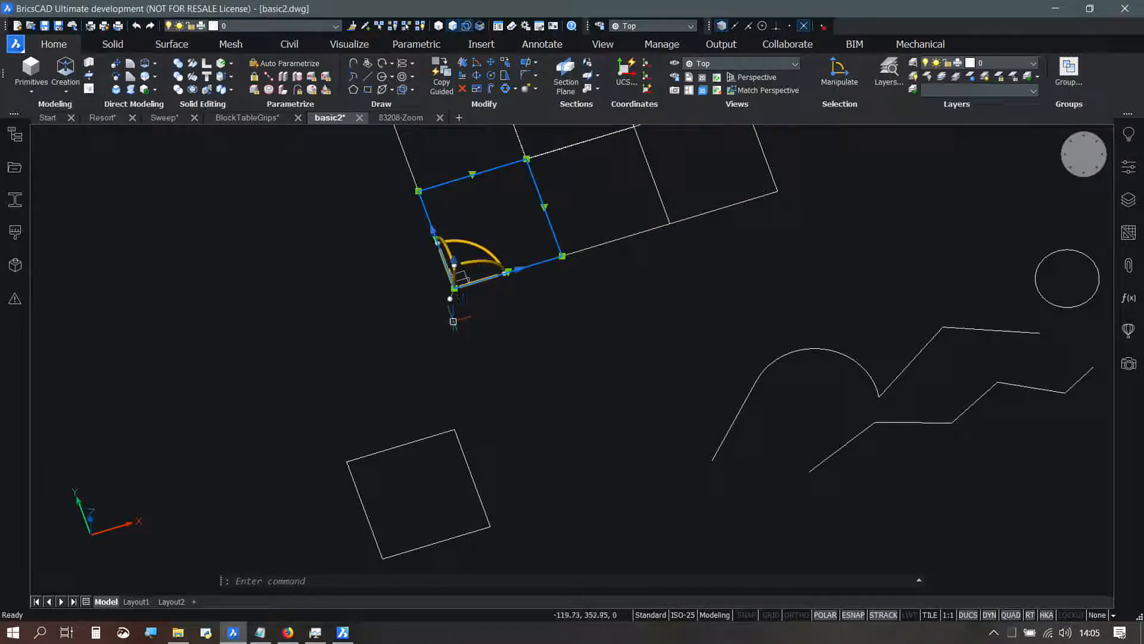
click(449, 298)
click(485, 253)
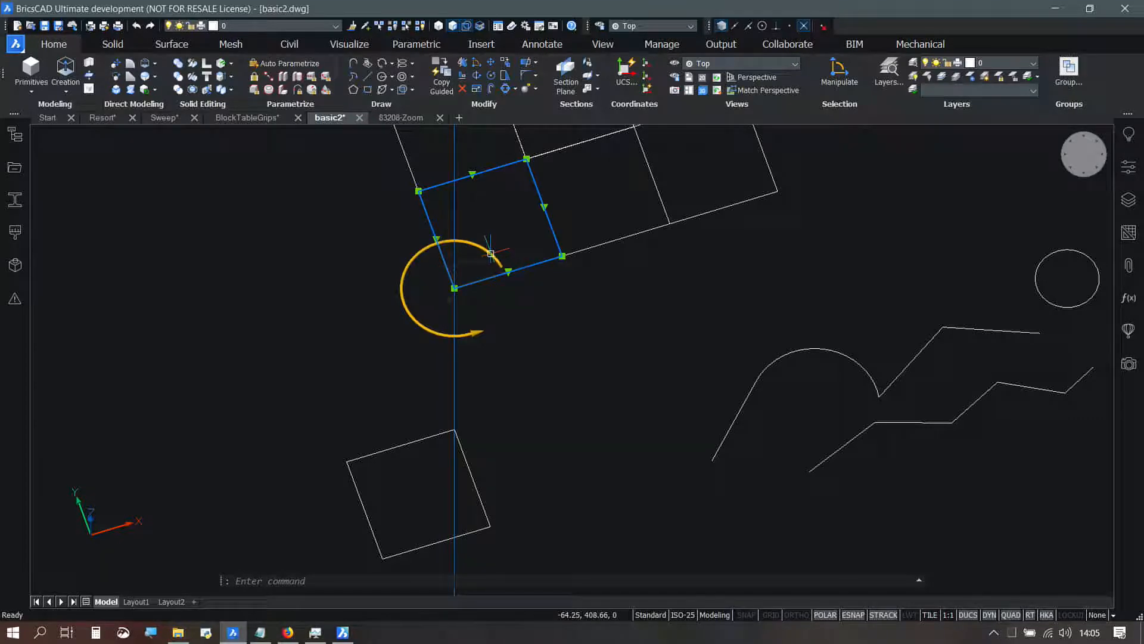
key(Home)
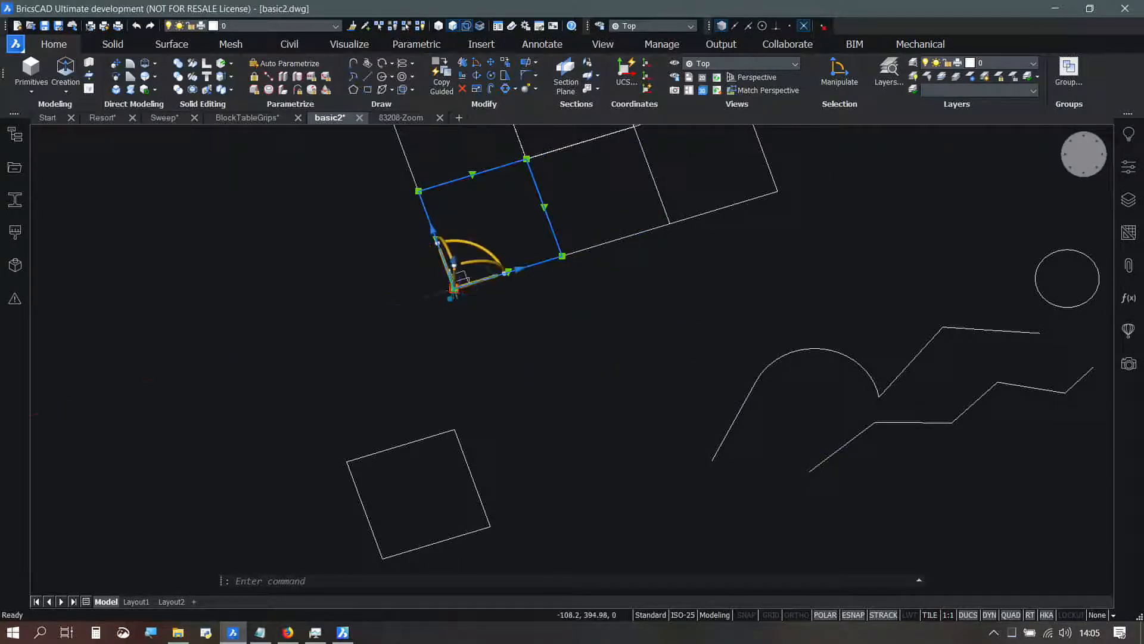
click(454, 288)
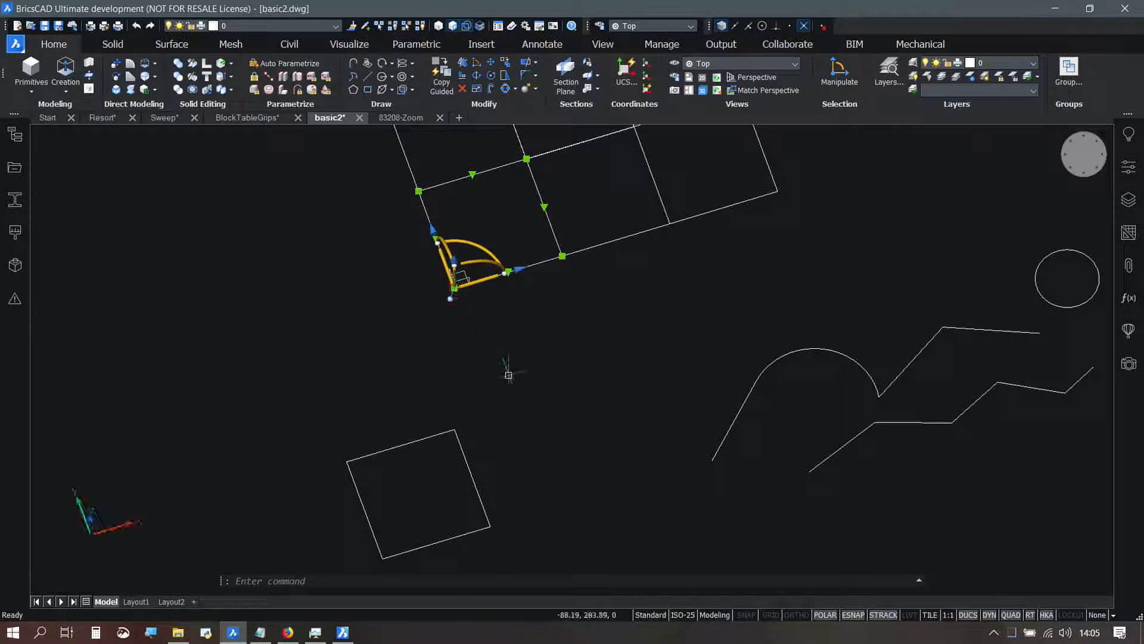
click(450, 301)
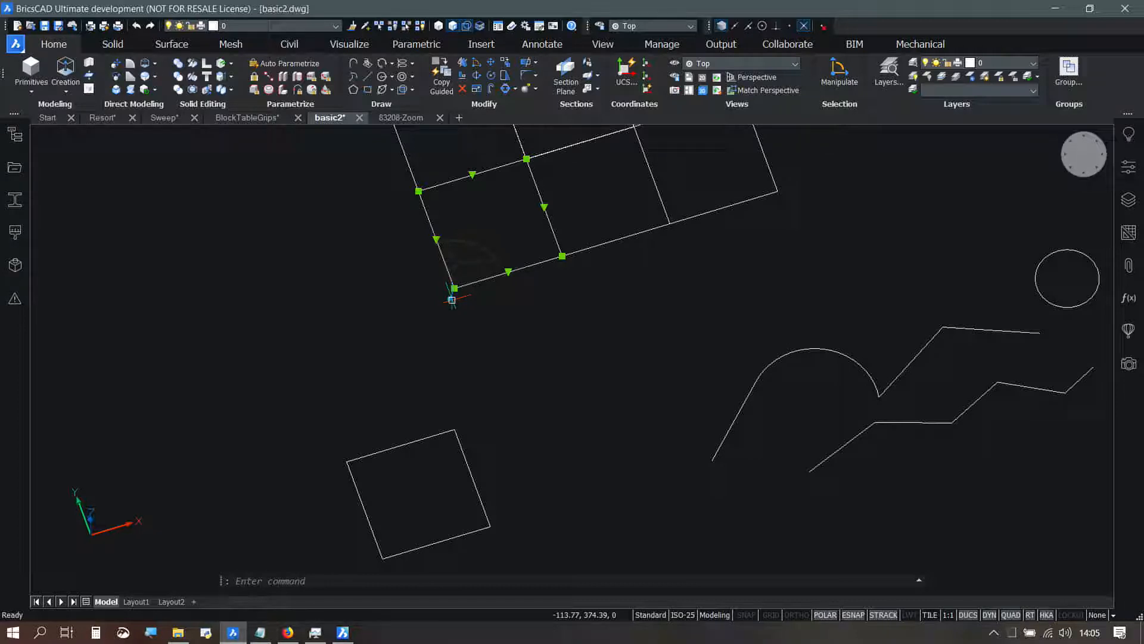
Step: Move the selected square out of the grid with the manipulator's free-move handle, trying corners of the lone square and the box as targets
click(451, 299)
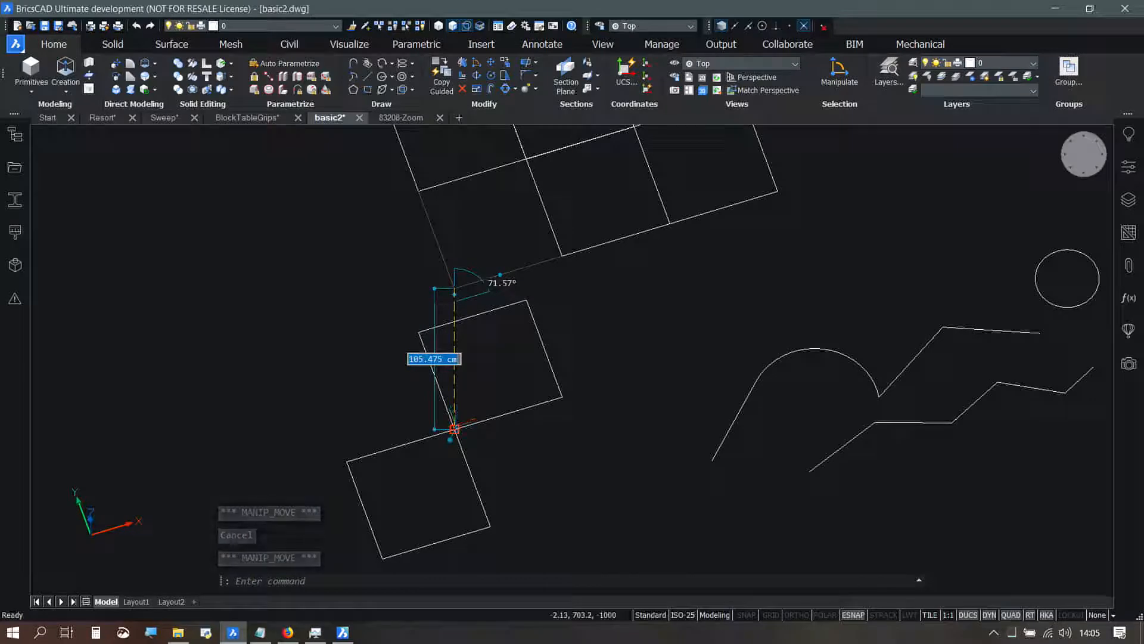
middle_drag(674, 370, 468, 422)
scroll(469, 422, down, 3)
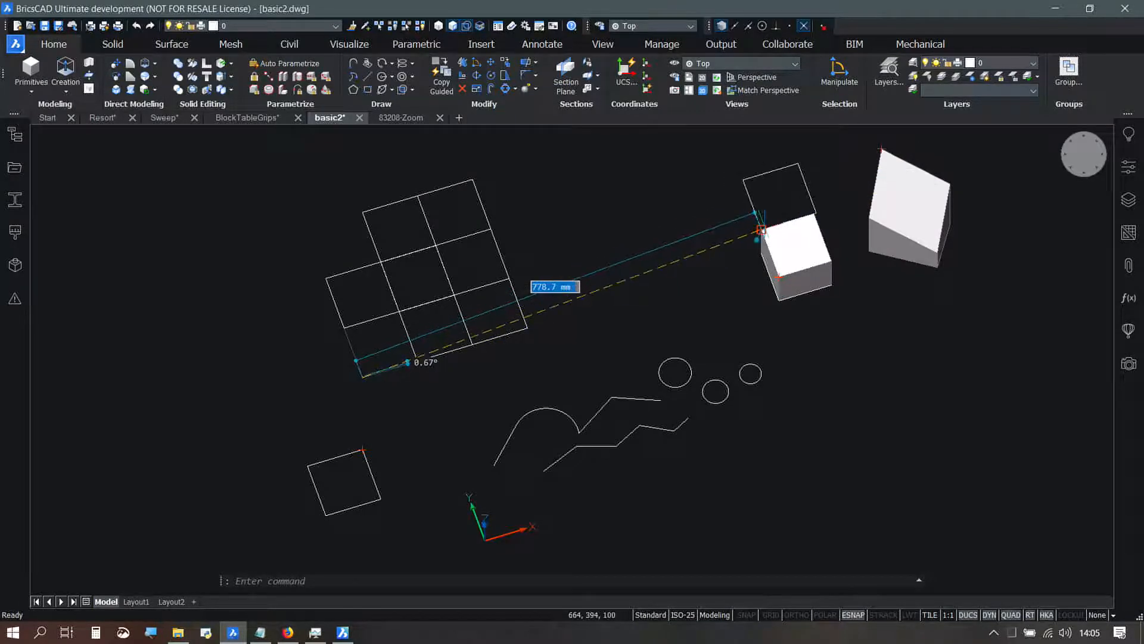
shift+middle_drag(762, 229, 713, 280)
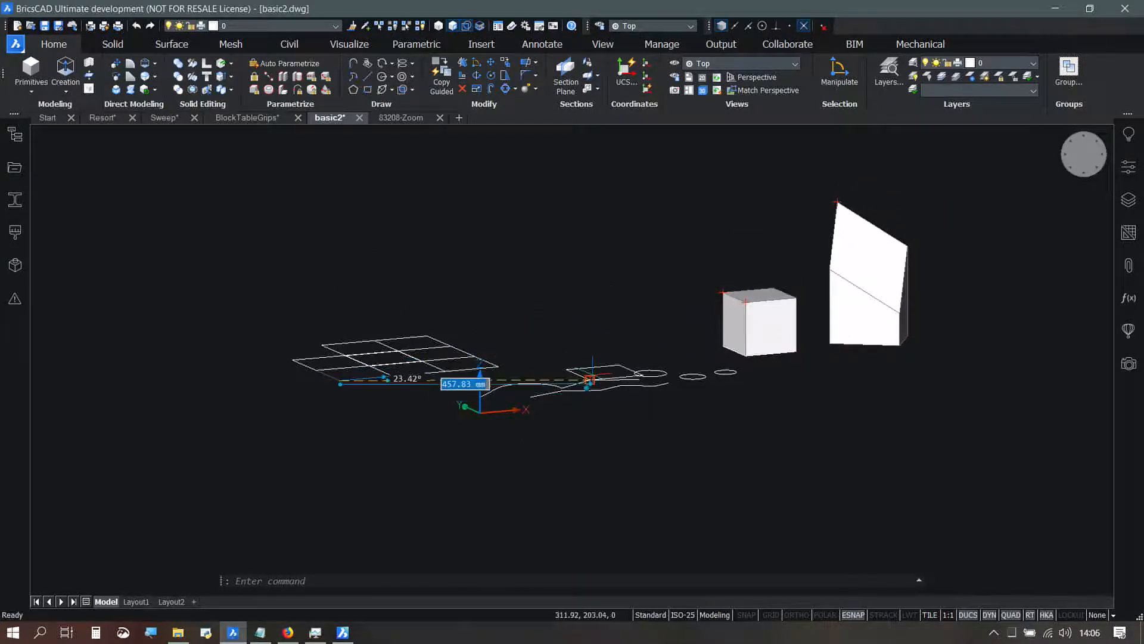
shift+middle_drag(357, 405, 382, 497)
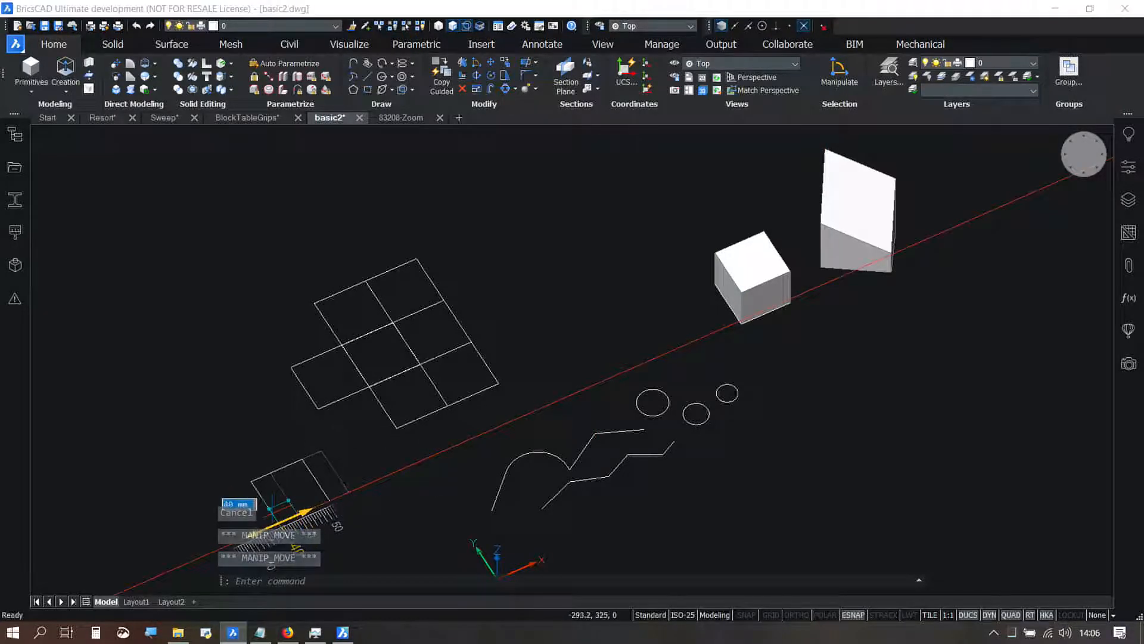
key(Escape)
Step: Move the detached square within the XY plane to sit just beside the grid with the manipulator's plane handle, and deselect it
click(307, 506)
scroll(305, 513, up, 3)
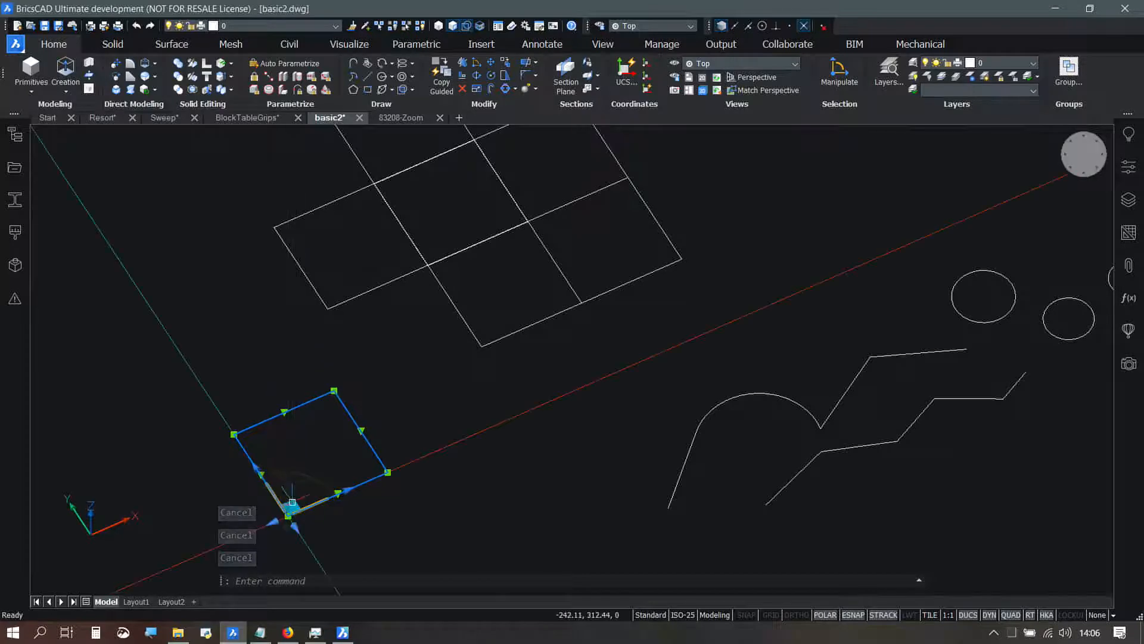
click(297, 508)
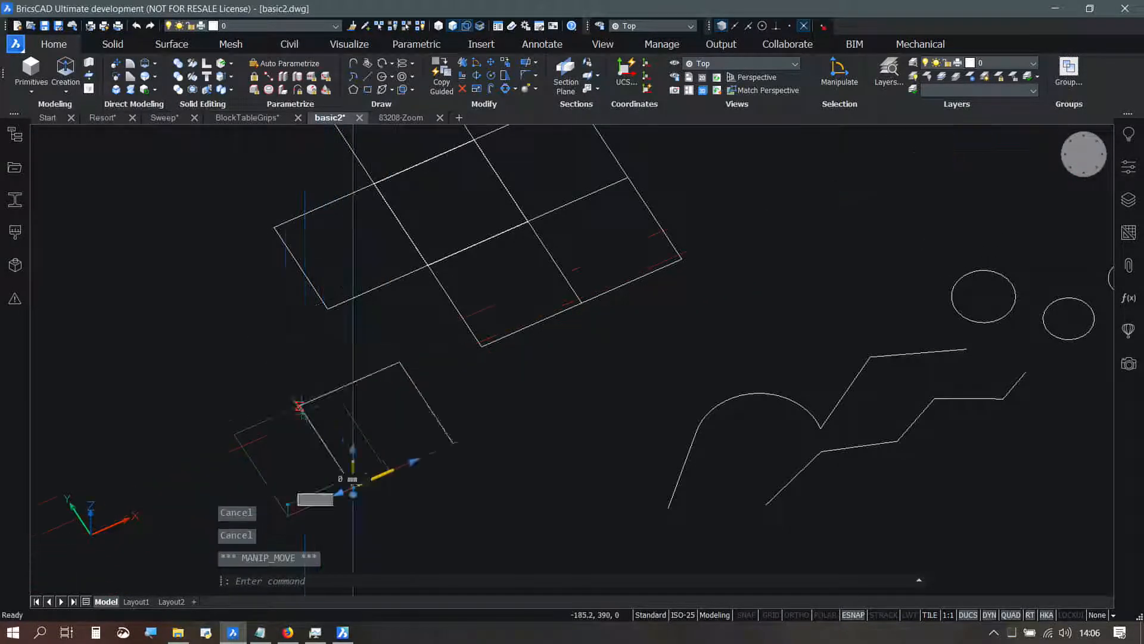
click(282, 386)
mouse_move(340, 455)
shift+middle_down()
mouse_move(332, 429)
mouse_move(352, 365)
mouse_move(378, 476)
mouse_move(398, 447)
shift+middle_up()
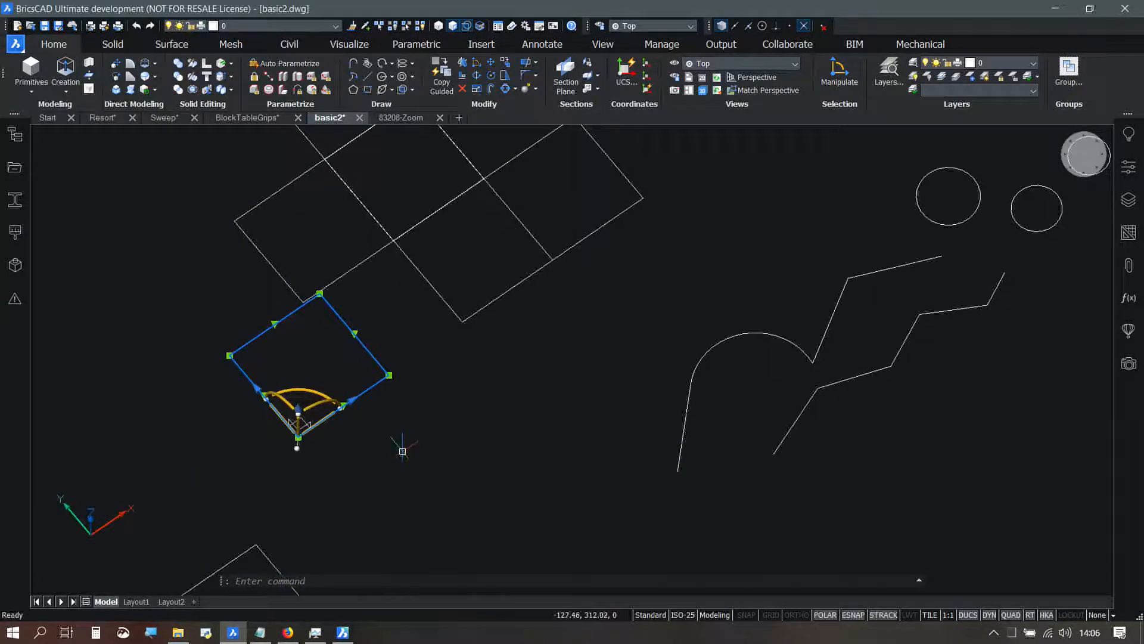
key(Escape)
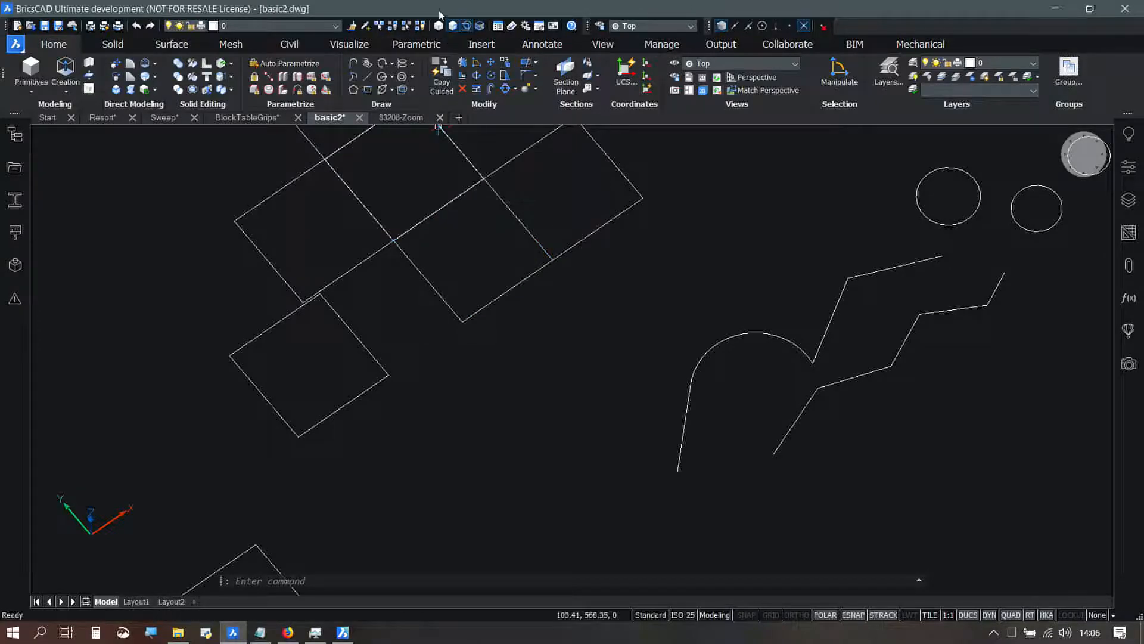
Step: Switch to the 83208-Zoom drawing and check how smoothly it zooms and pans from the close-up out to the full West Side Elevation
click(403, 118)
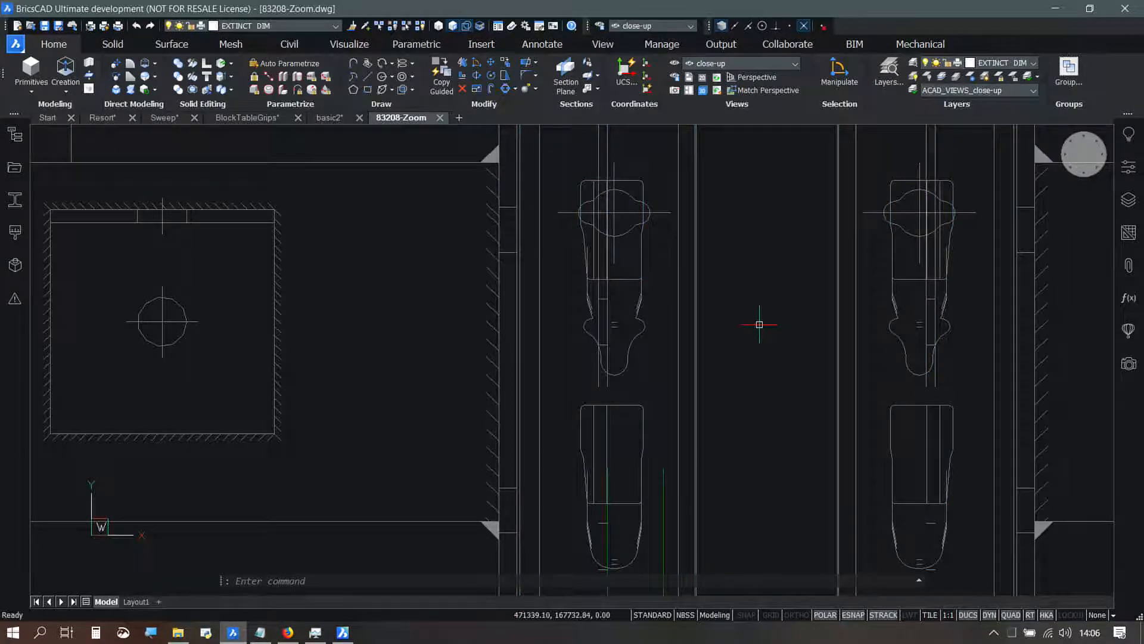
scroll(759, 322, down, 3)
scroll(757, 321, down, 8)
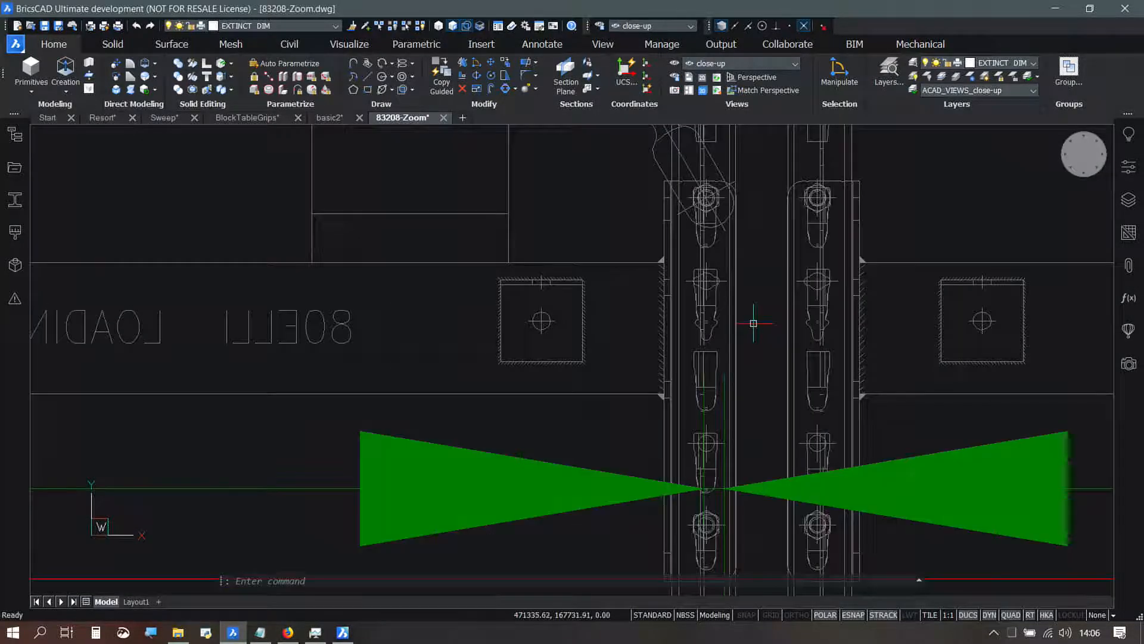
scroll(752, 329, down, 6)
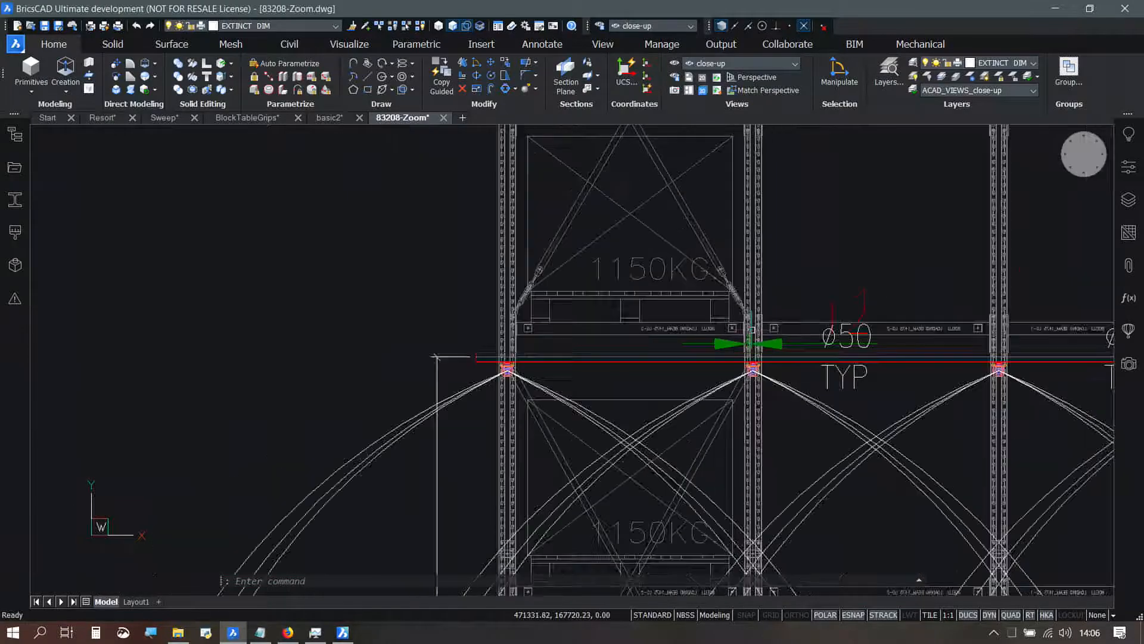
scroll(736, 340, down, 3)
mouse_move(966, 332)
middle_down()
mouse_move(856, 342)
mouse_move(498, 304)
middle_up()
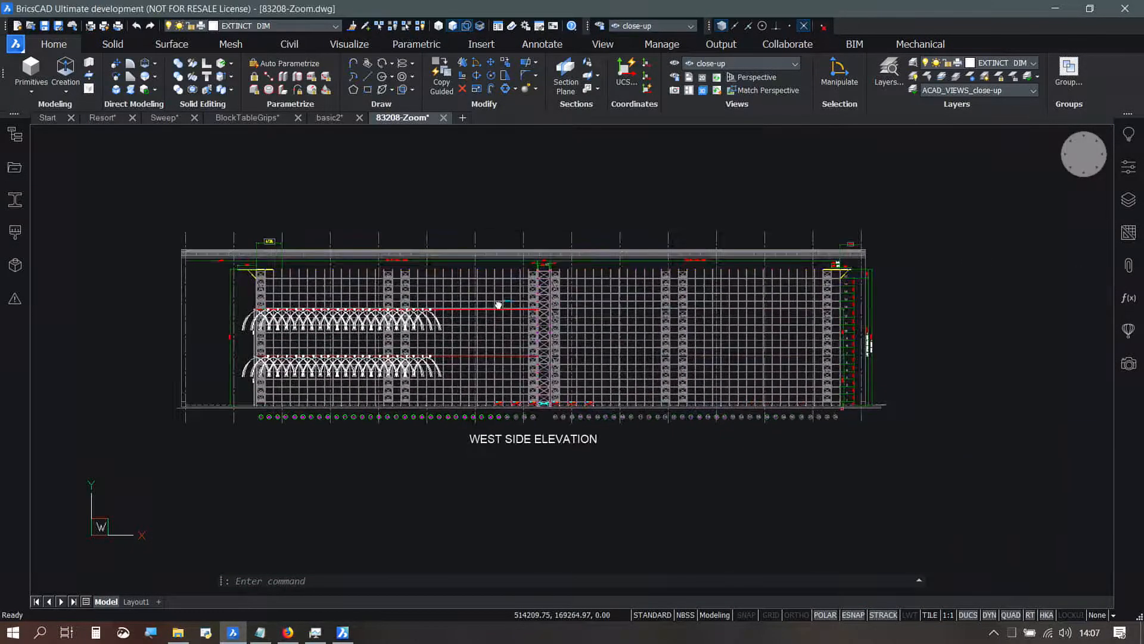
scroll(557, 307, up, 3)
scroll(560, 301, down, 1)
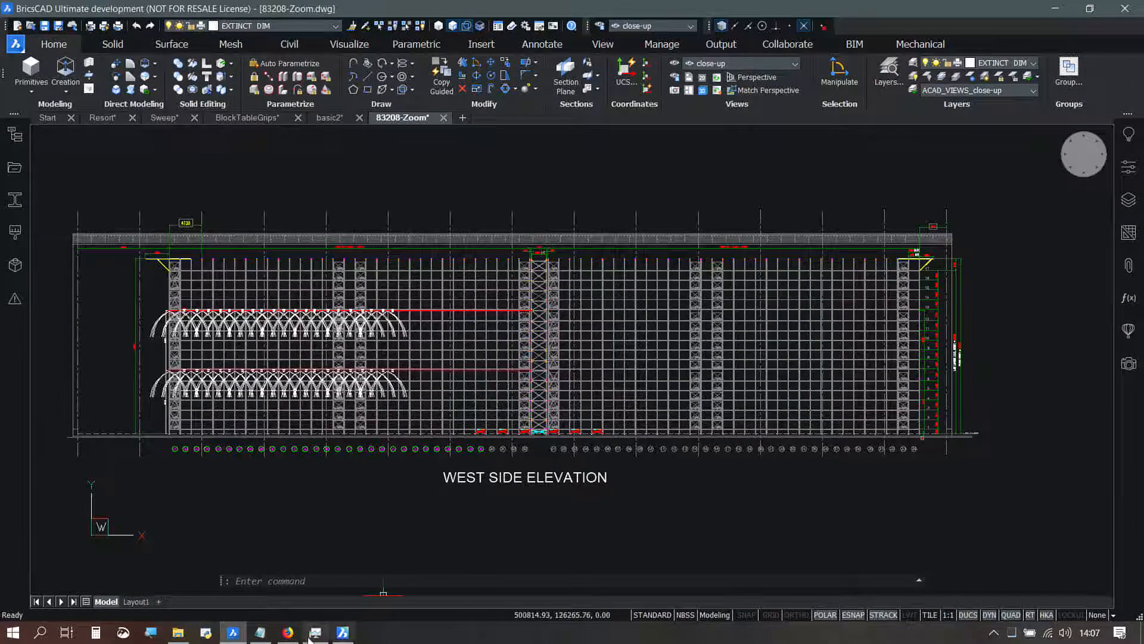
Step: Switch to the BricsCAD Platinum window and compare how the same drawing behaves when zooming out and in
click(343, 633)
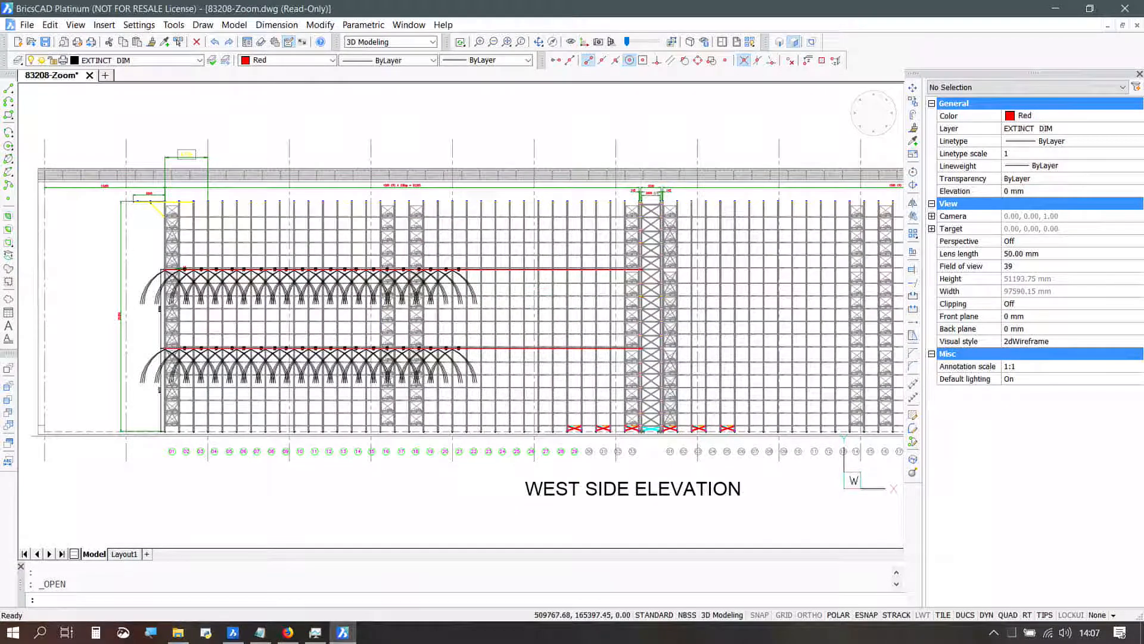
scroll(529, 289, down, 1)
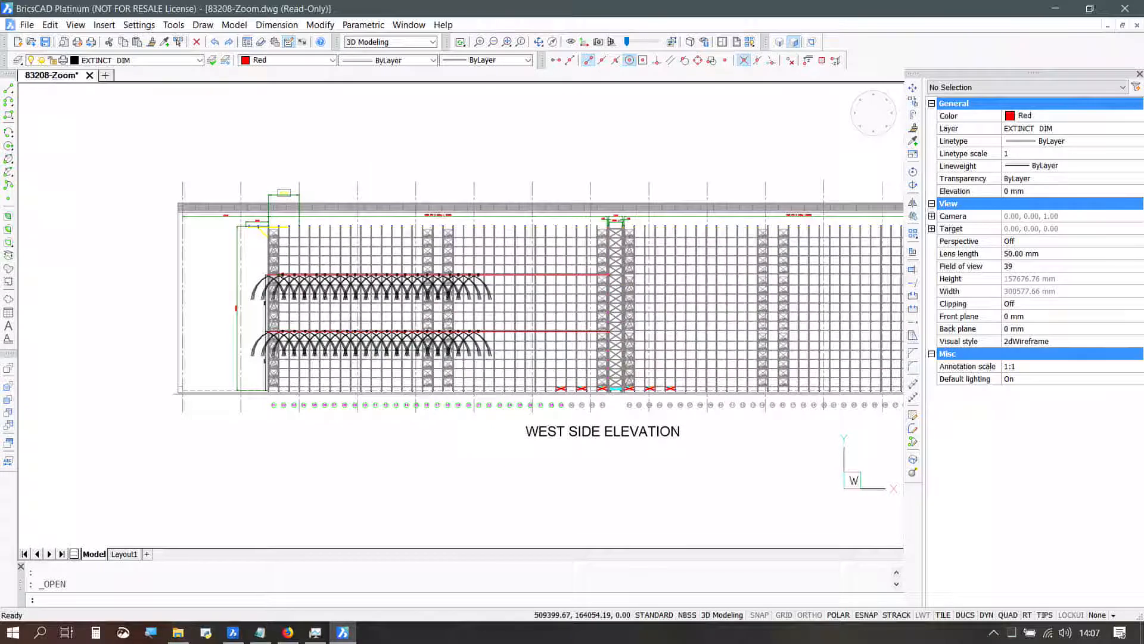
scroll(525, 295, down, 2)
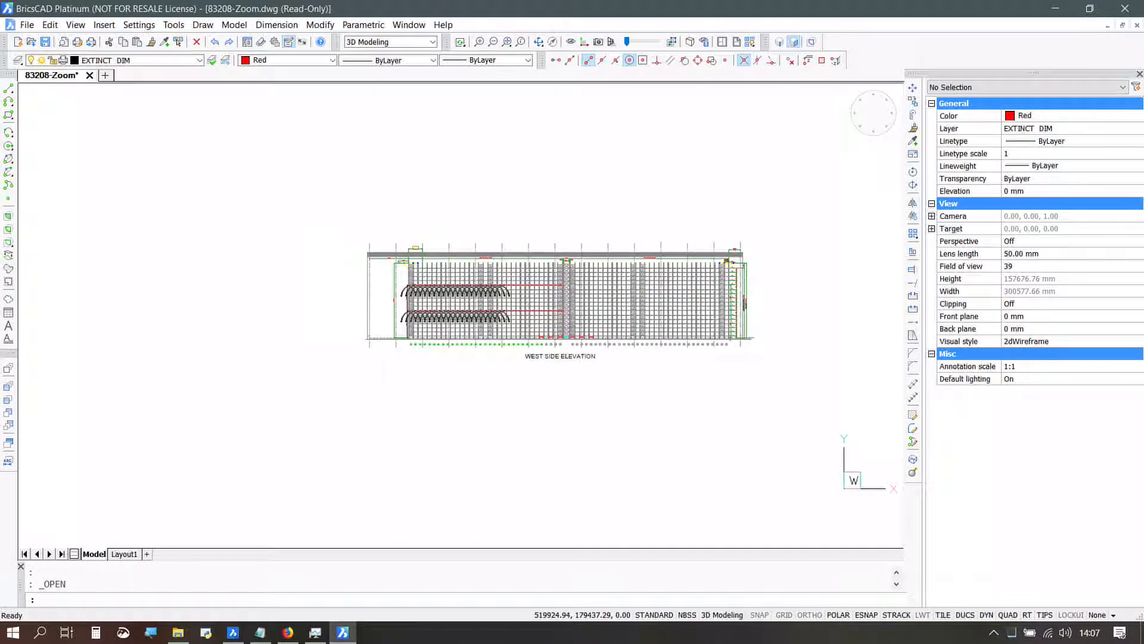
scroll(557, 250, up, 1)
scroll(548, 240, up, 4)
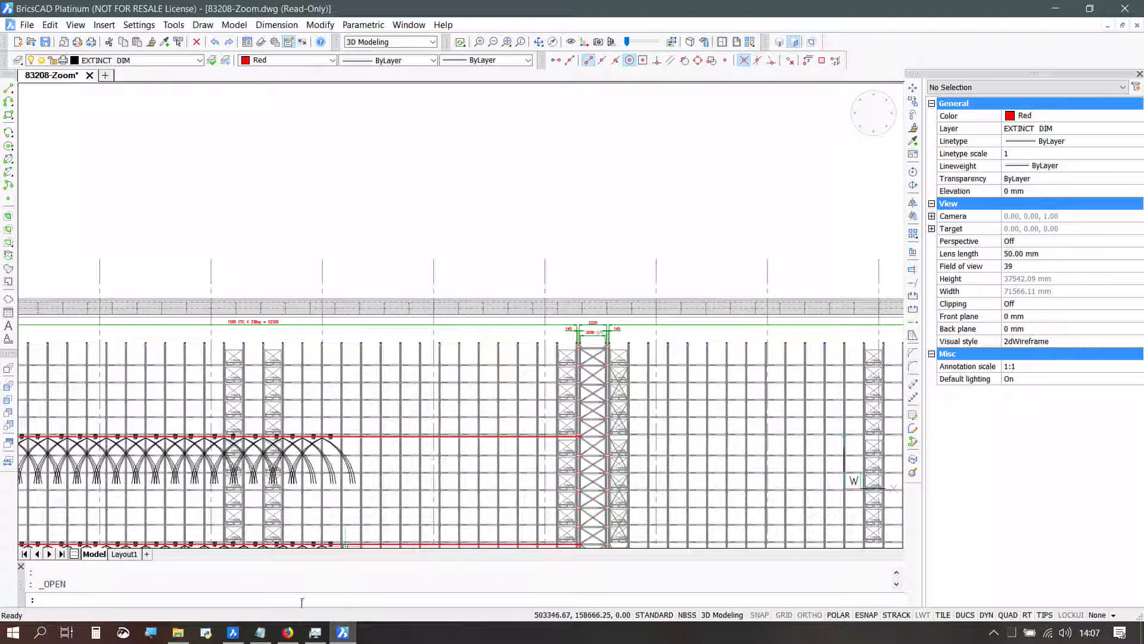
Step: Switch back to the BricsCAD Ultimate window and check repeated zooming around the elevation's central braced tower
click(232, 632)
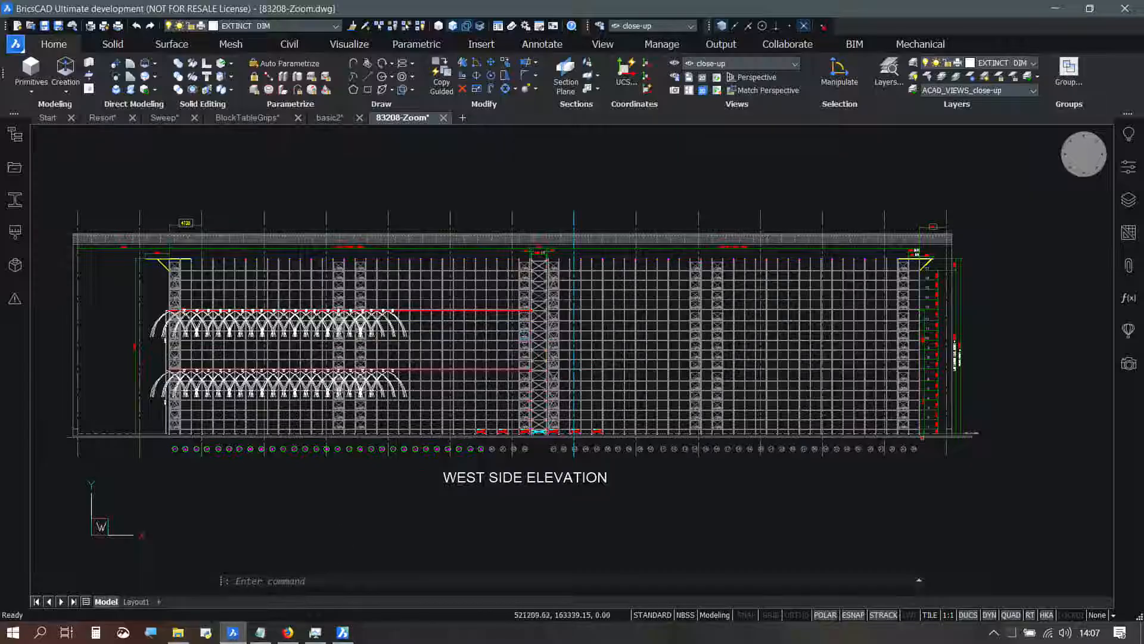
scroll(525, 335, up, 6)
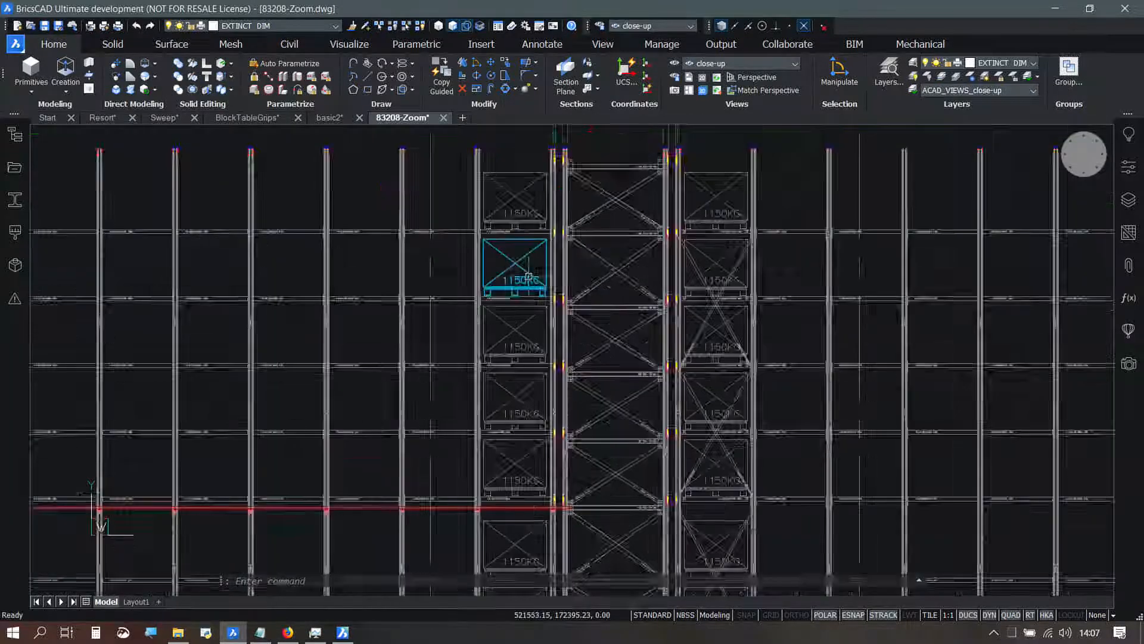
scroll(540, 289, down, 2)
scroll(535, 279, up, 4)
scroll(534, 276, down, 8)
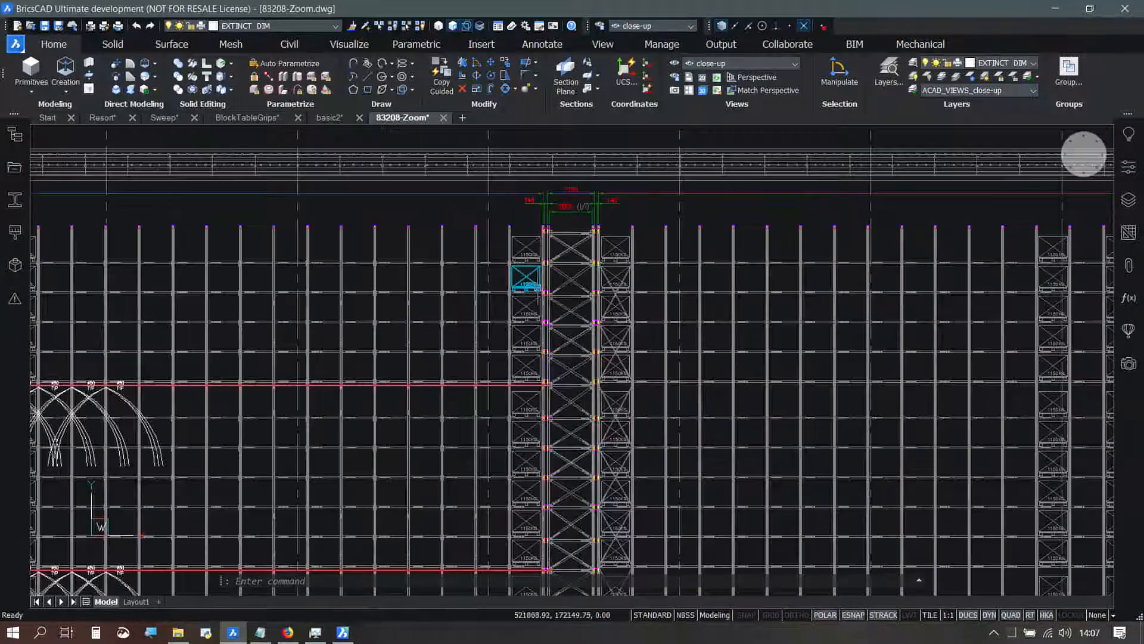
scroll(539, 298, down, 3)
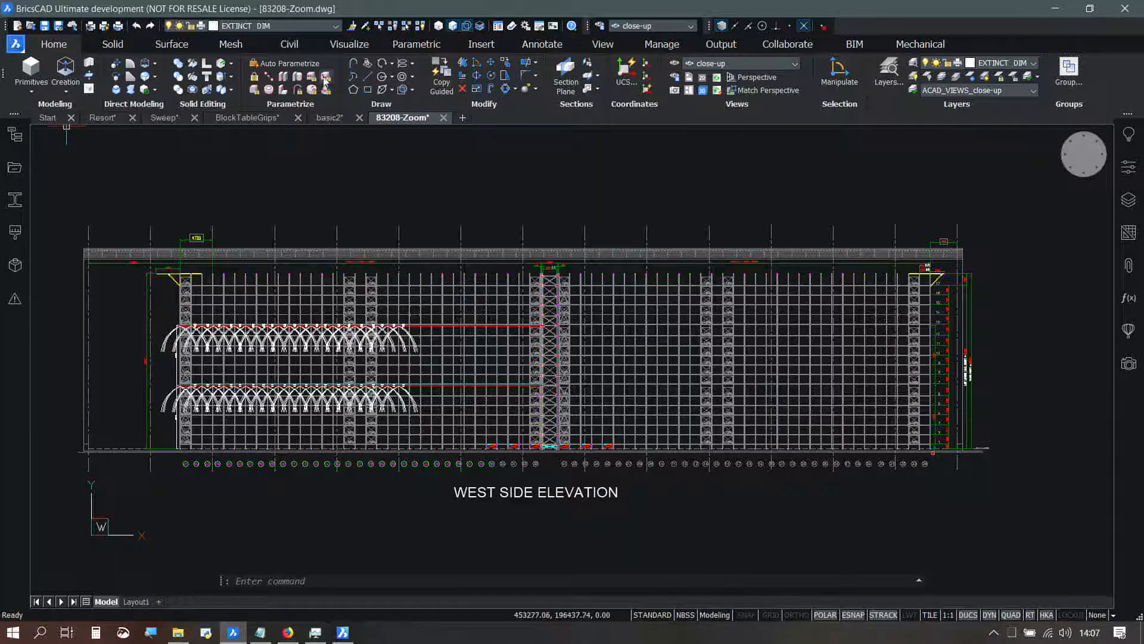
Step: Return to the basic2 drawing and expand its structure tree through layer 0 to the individual 3D solids
click(330, 117)
scroll(214, 271, up, 5)
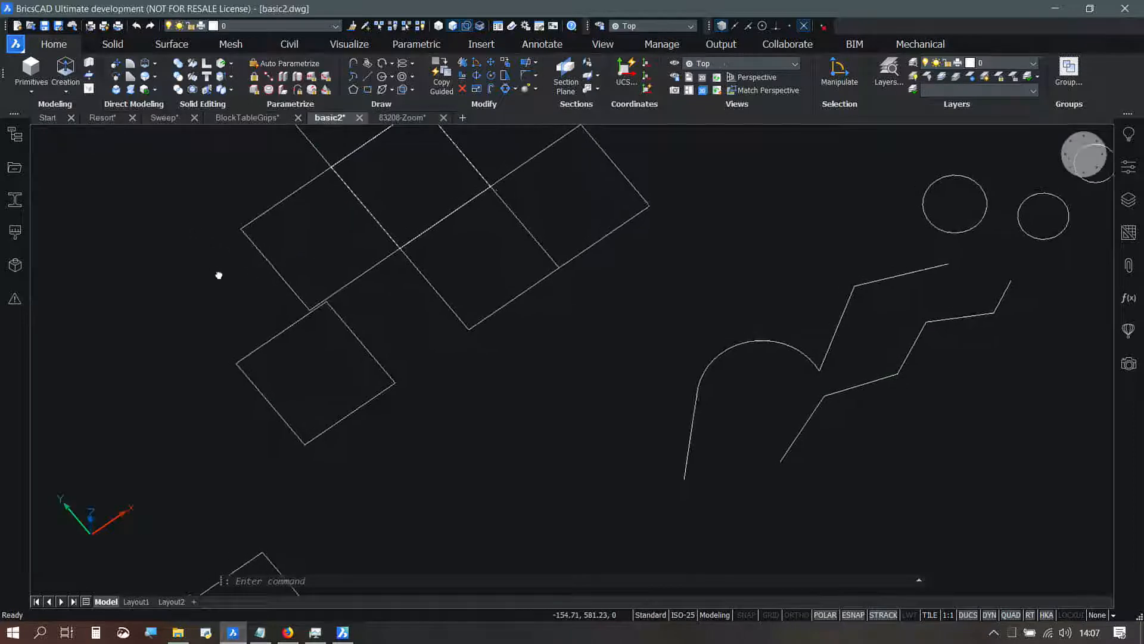
scroll(331, 345, down, 2)
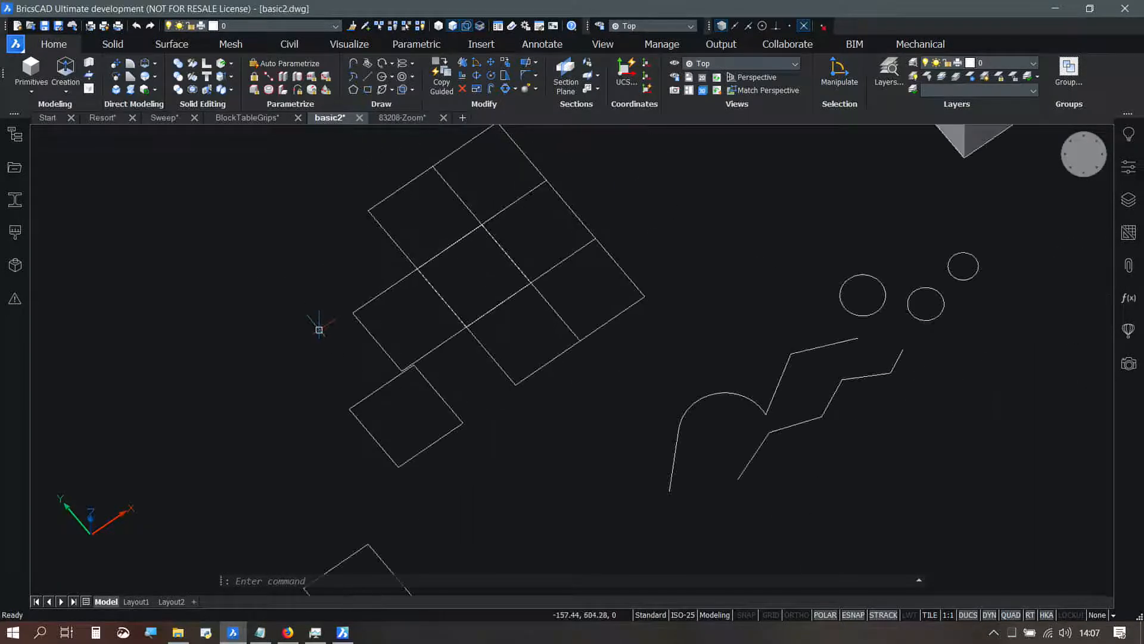
click(14, 139)
click(39, 175)
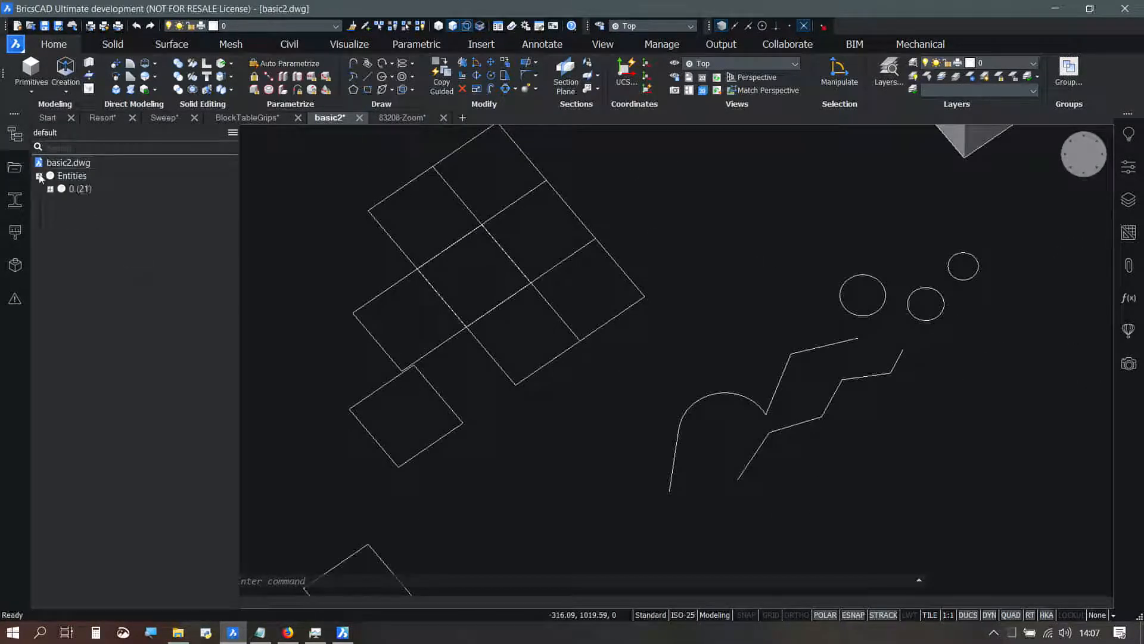
click(51, 189)
click(61, 202)
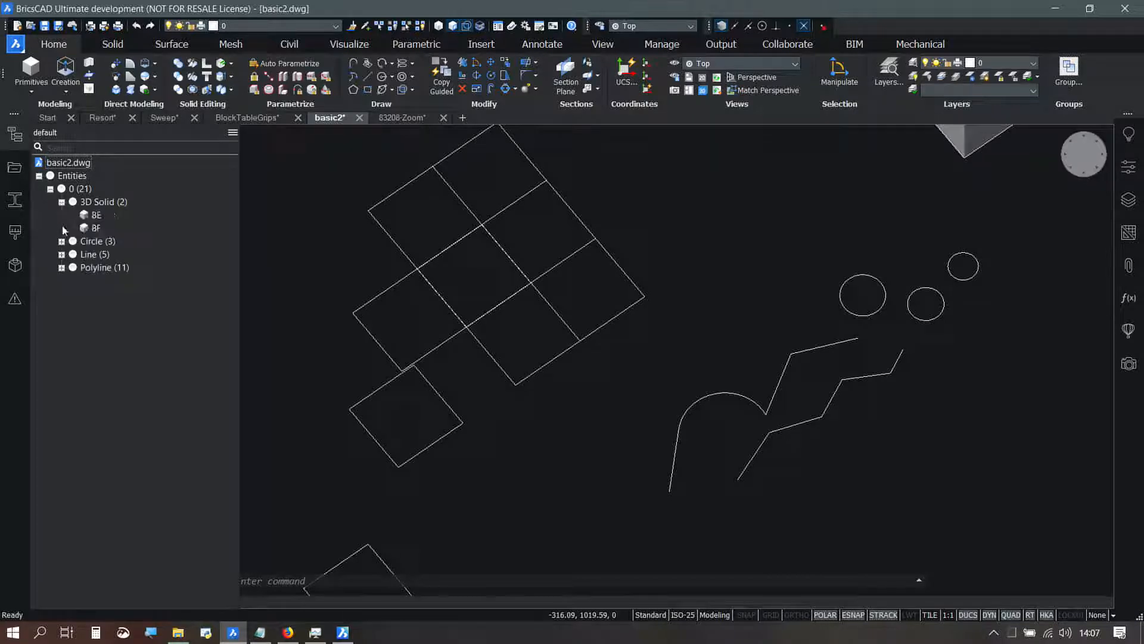
Step: Expand the Circle group in the structure tree and hide circle 8A
click(61, 242)
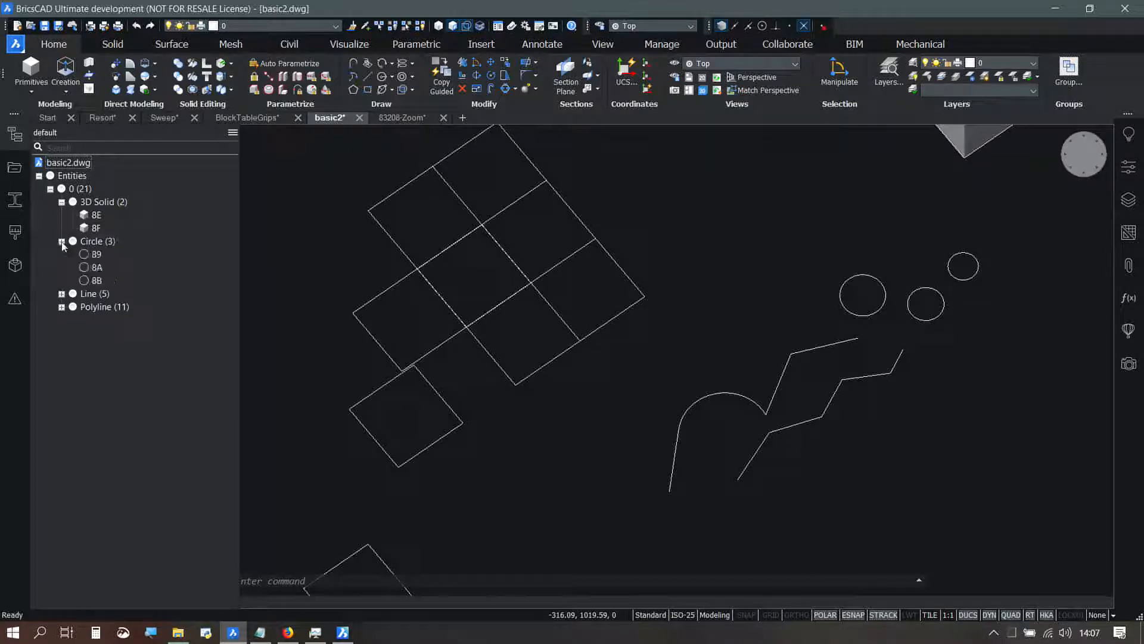
click(96, 268)
right_click(98, 270)
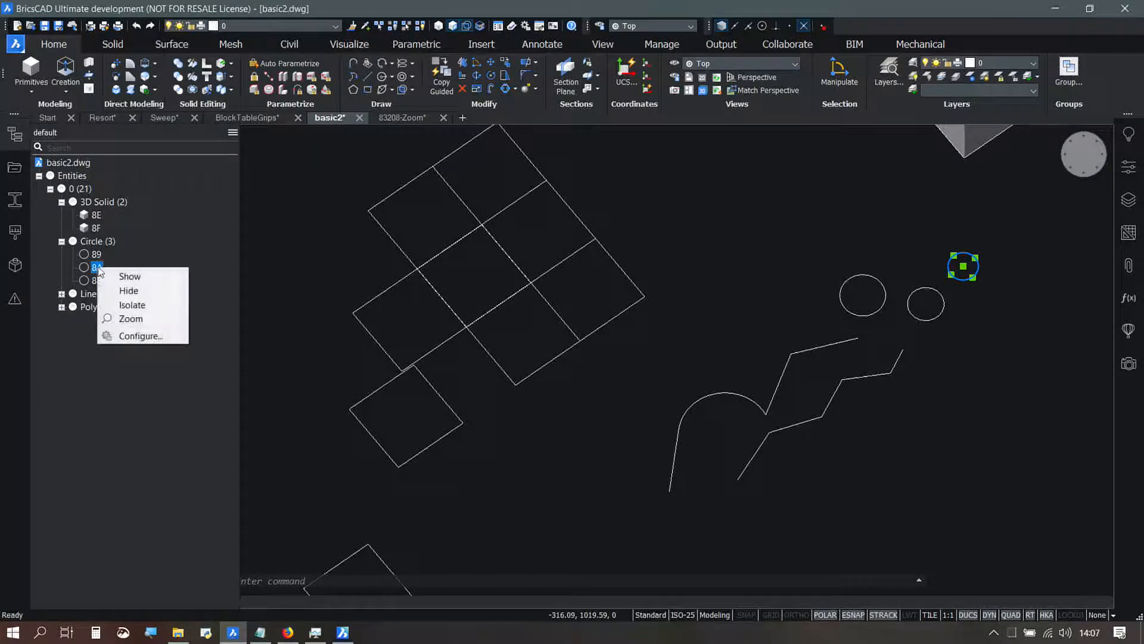
click(129, 291)
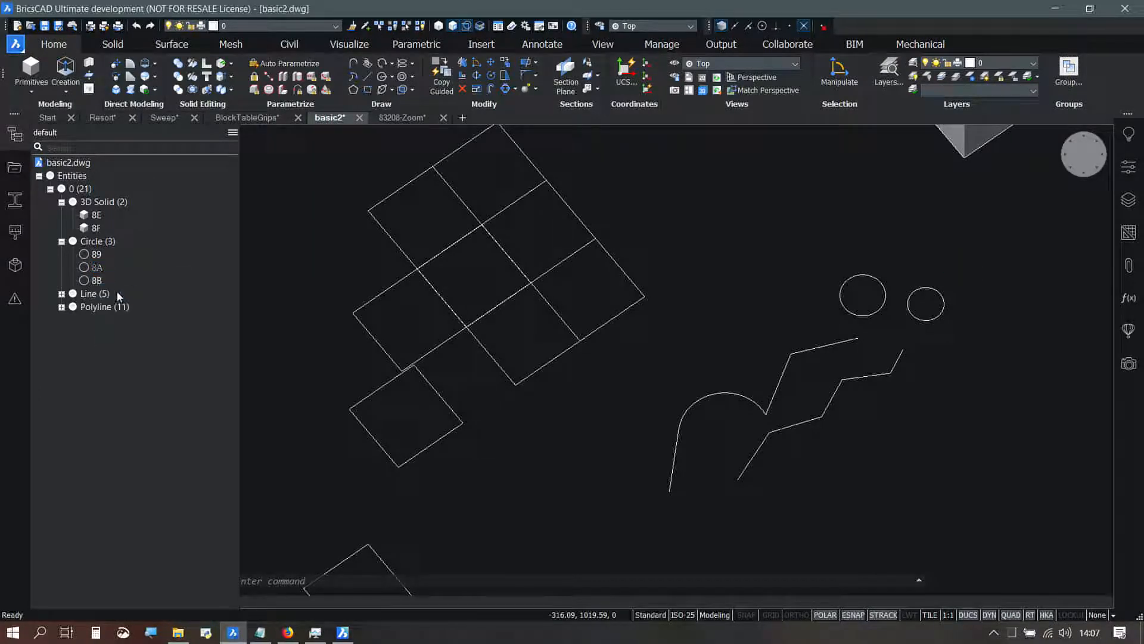
Step: Expand the Line group in the structure tree and hide line 85
click(62, 294)
click(95, 321)
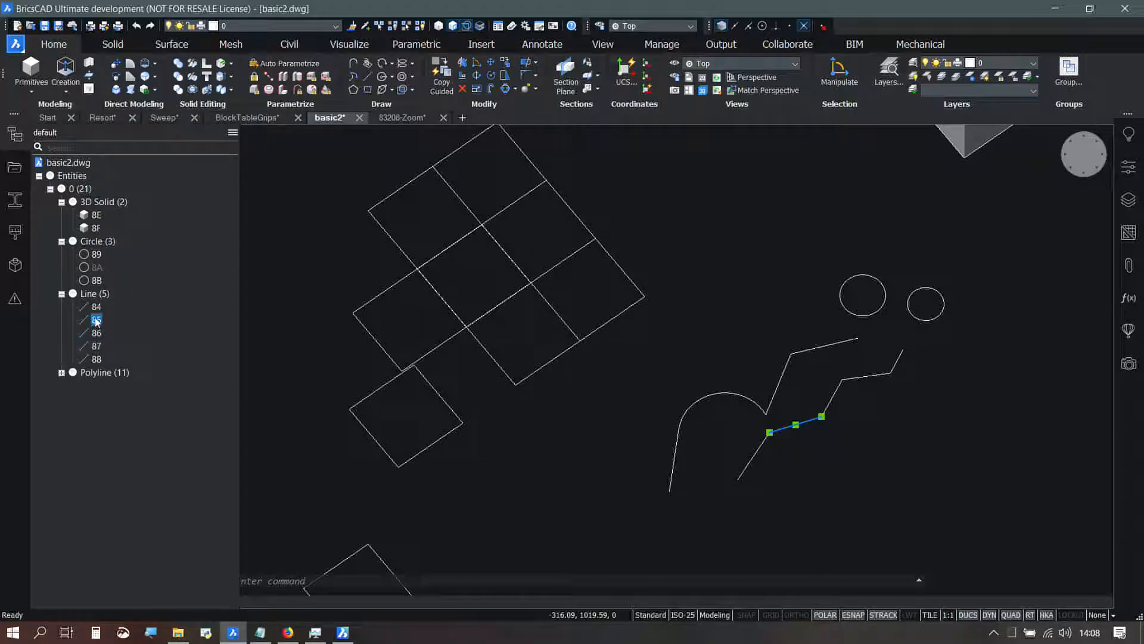
right_click(95, 322)
click(123, 343)
Step: Show the hidden circle 8A again from the structure tree
click(97, 268)
right_click(98, 269)
click(122, 276)
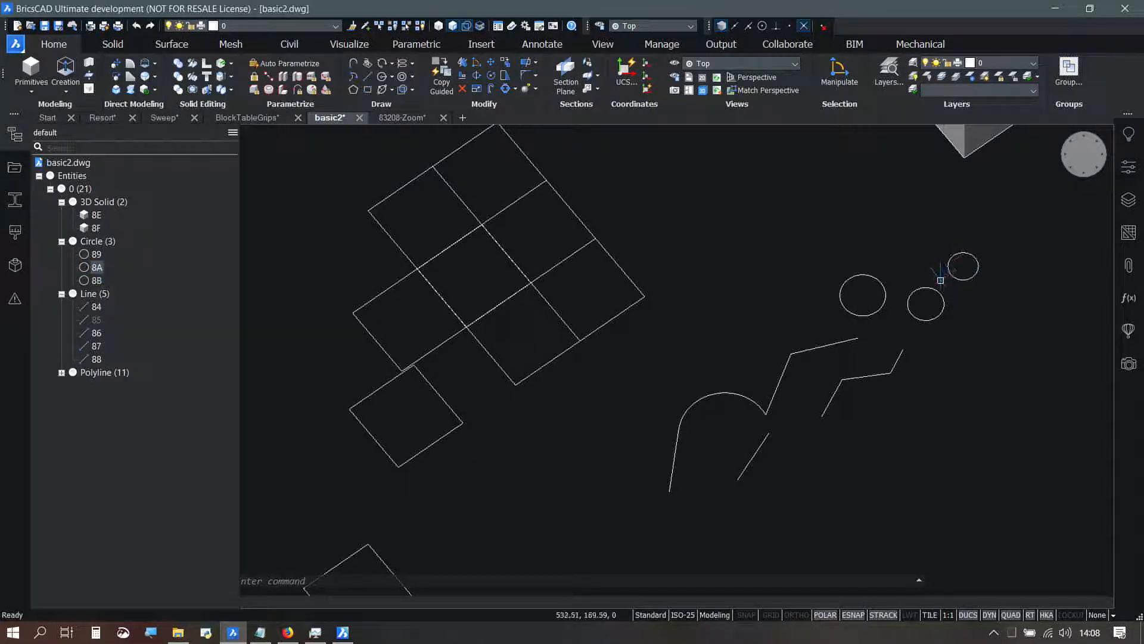
Step: Examine the Quad command groups offered for a circle, including Interactive sweep, and clear the selection
mouse_move(914, 307)
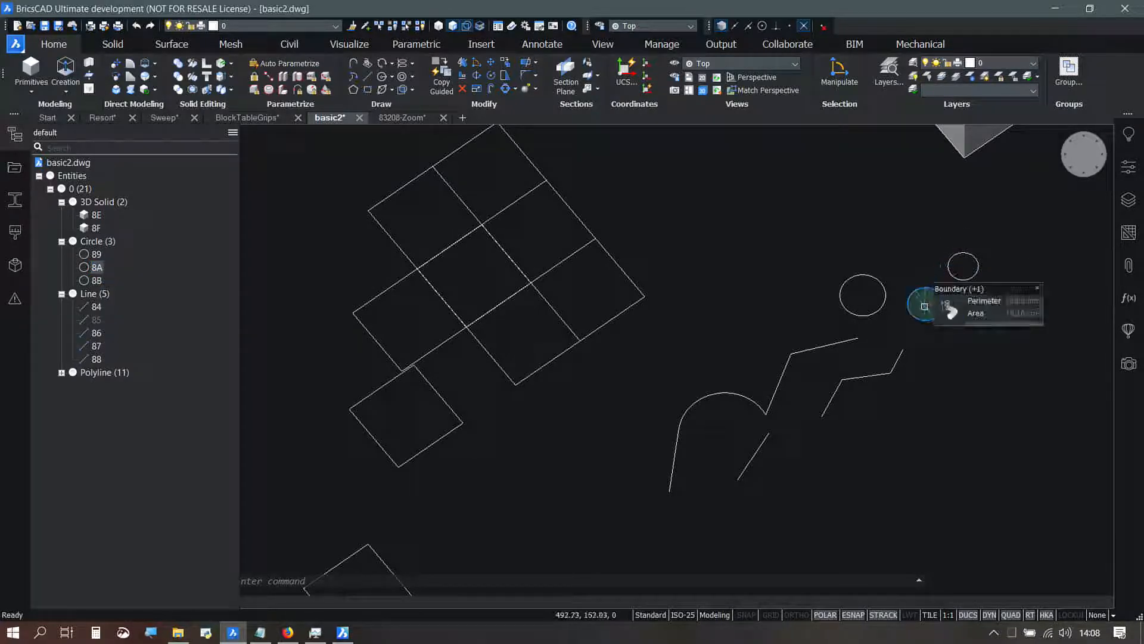
key(Tab)
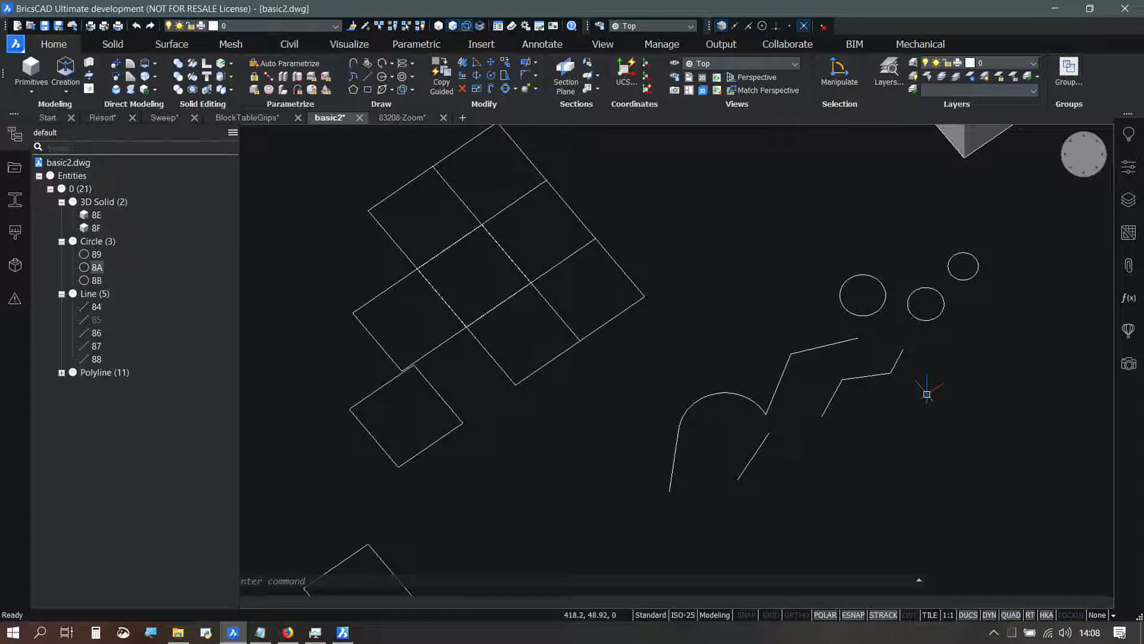
right_click(683, 211)
mouse_move(692, 231)
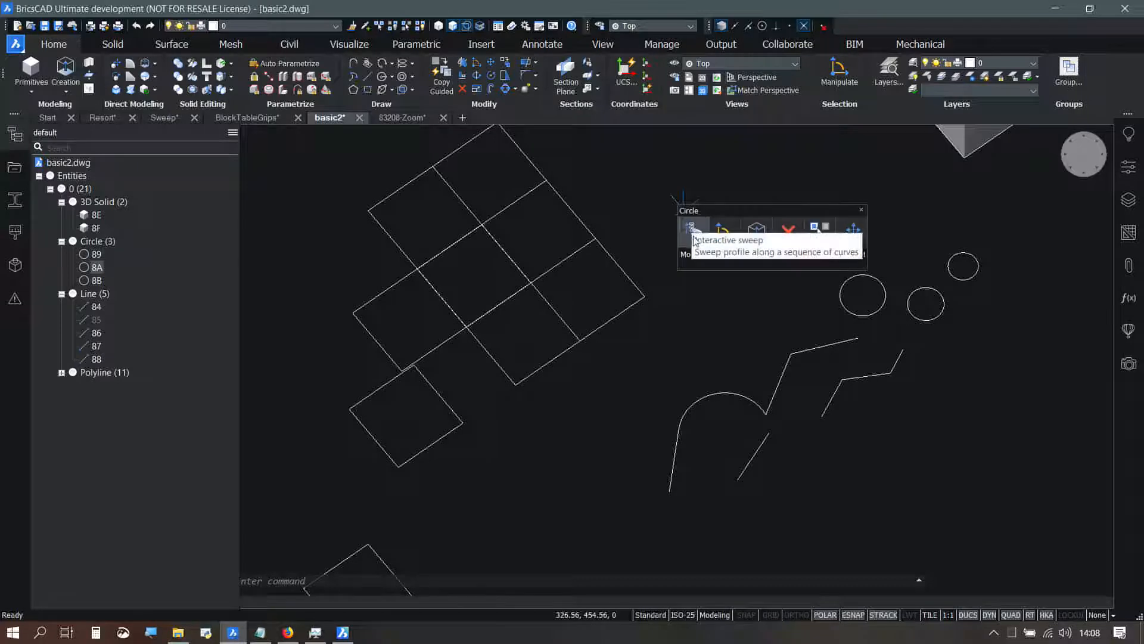
mouse_move(692, 257)
mouse_move(729, 260)
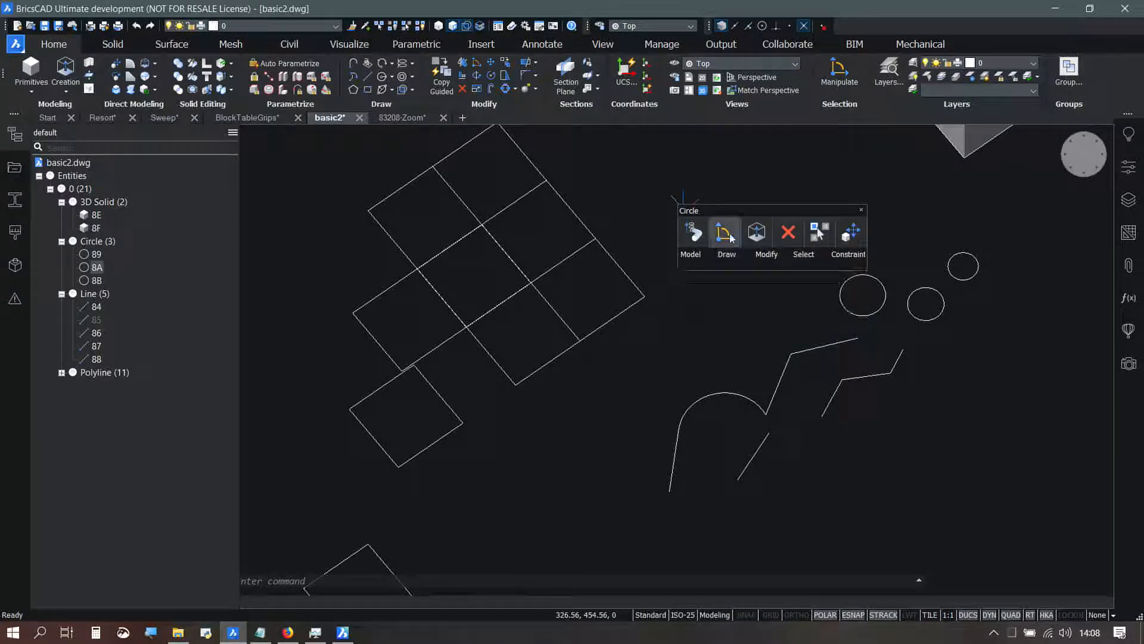
key(Escape)
key(Escape)
key(Escape)
Step: Draw a start-center-angle arc spanning about 196° in the empty area between the polyline grid and the 3D box
right_click(715, 189)
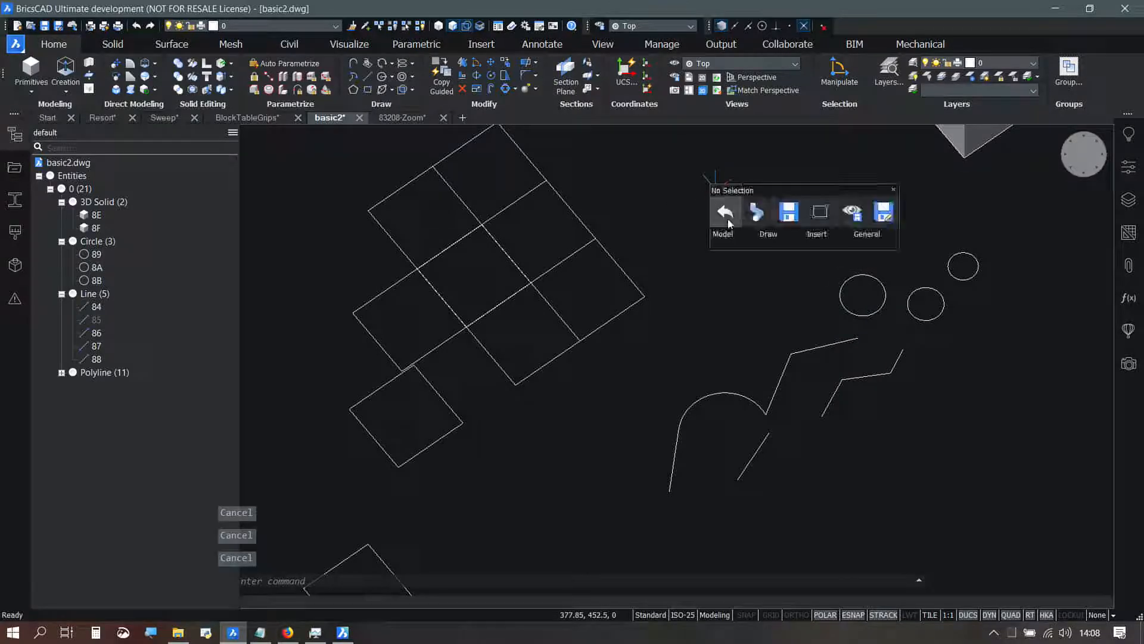
mouse_move(767, 237)
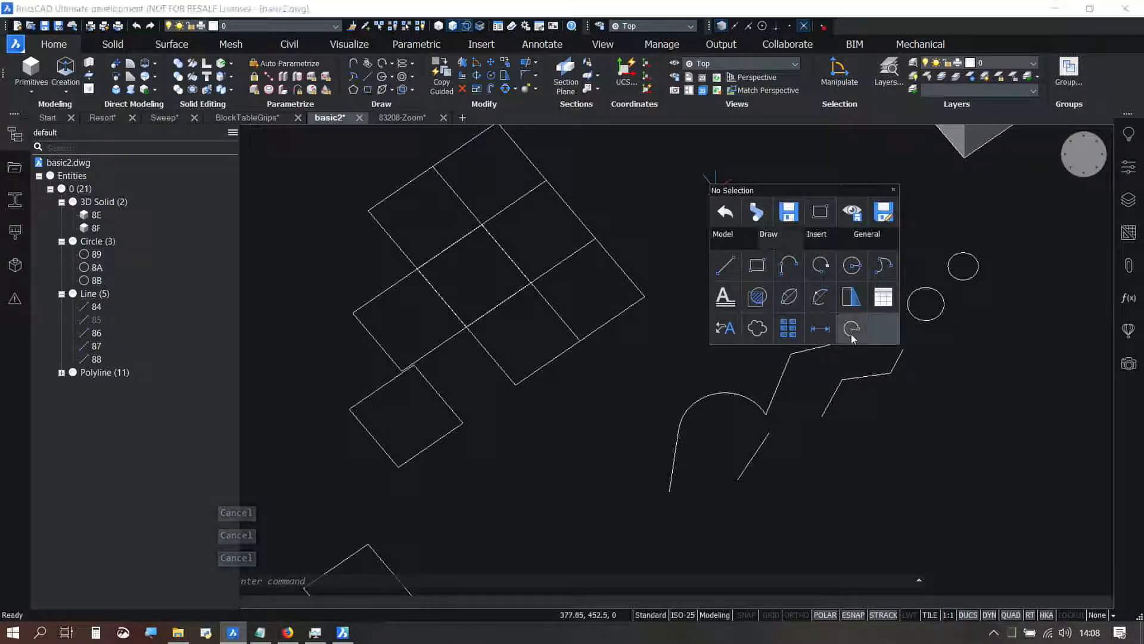
click(827, 301)
middle_drag(720, 235, 713, 309)
click(688, 294)
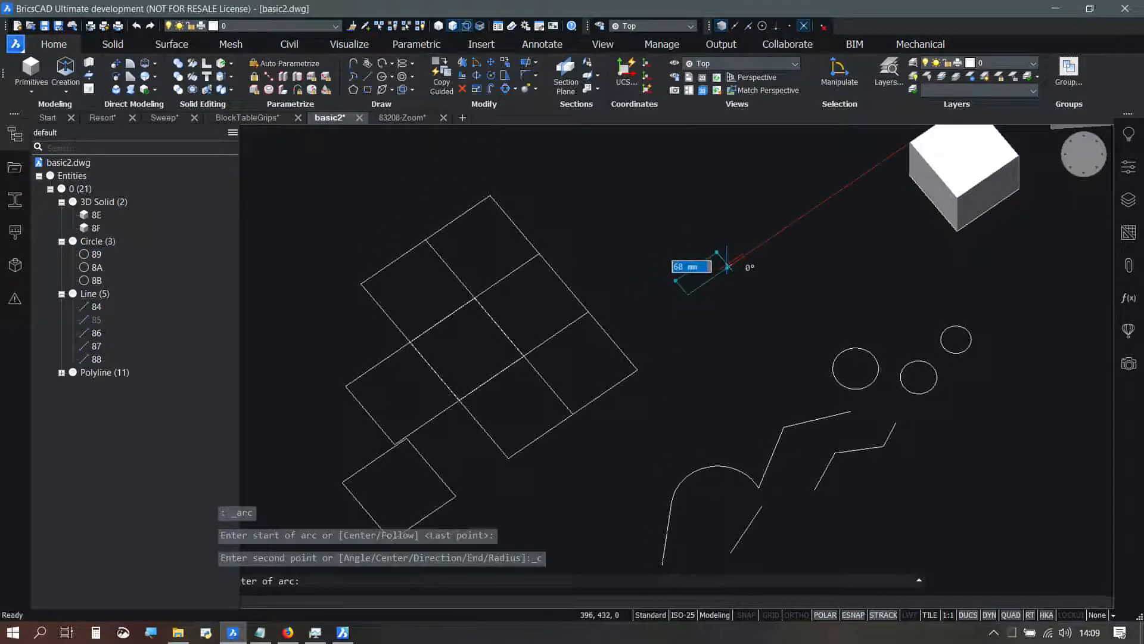
click(732, 265)
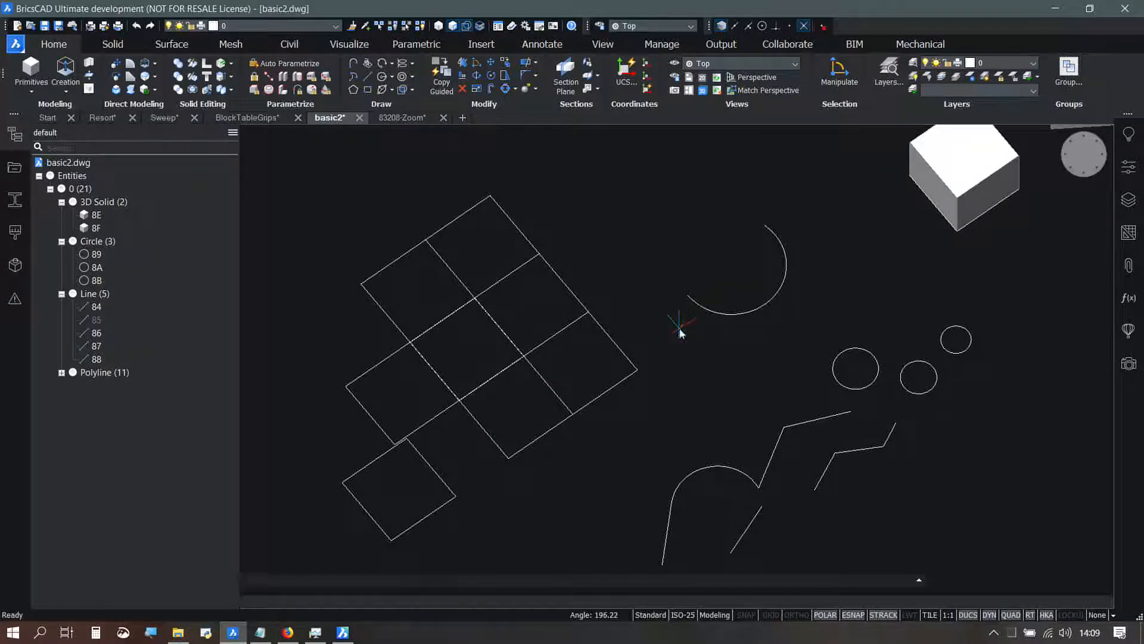
click(679, 324)
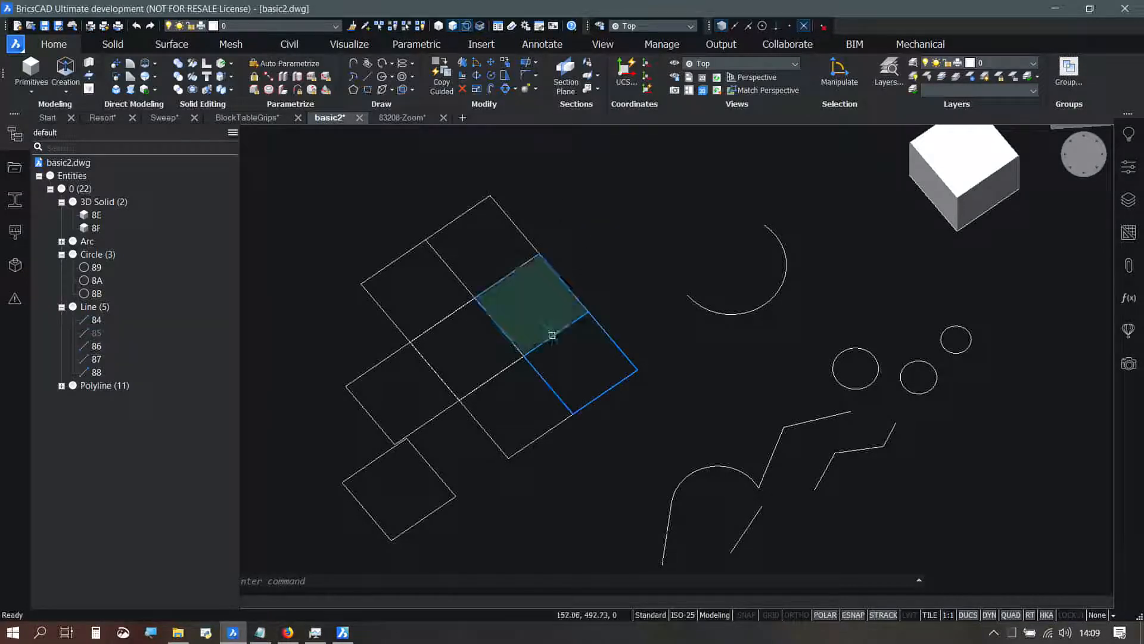
Step: Try to move the detached square polyline about 470 mm along the manipulator axis towards the arc
mouse_move(550, 338)
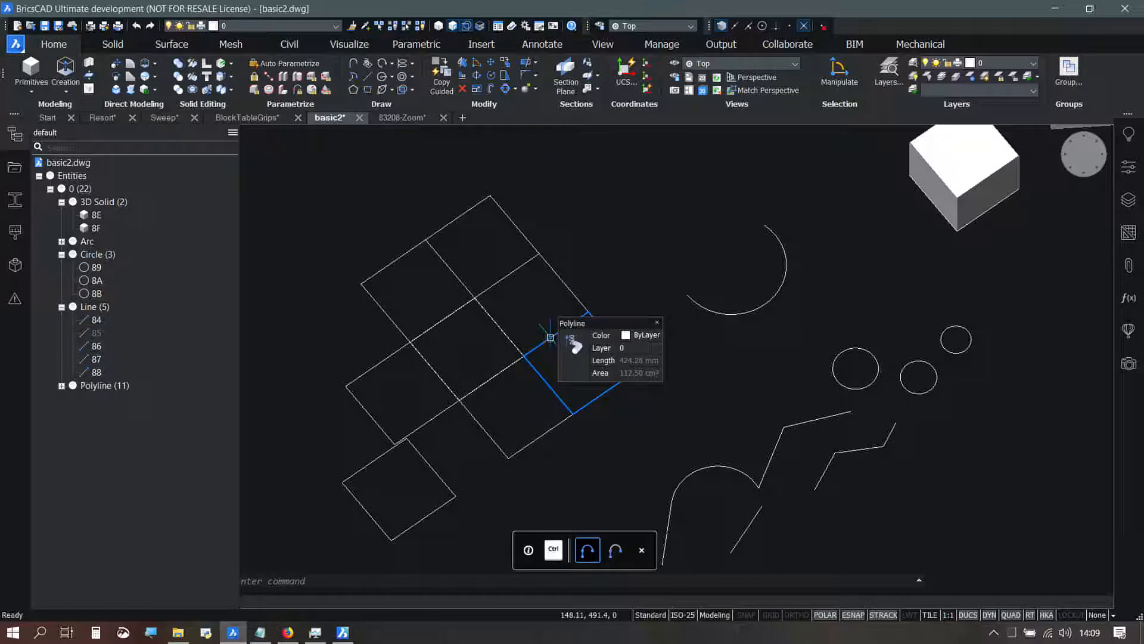
mouse_move(411, 524)
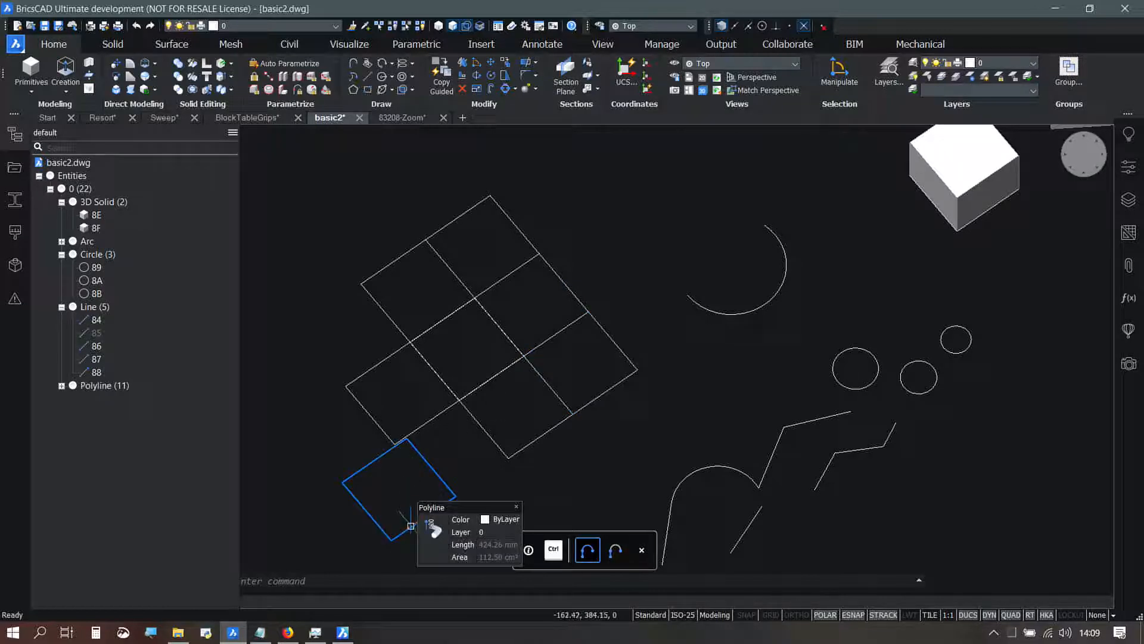
click(411, 526)
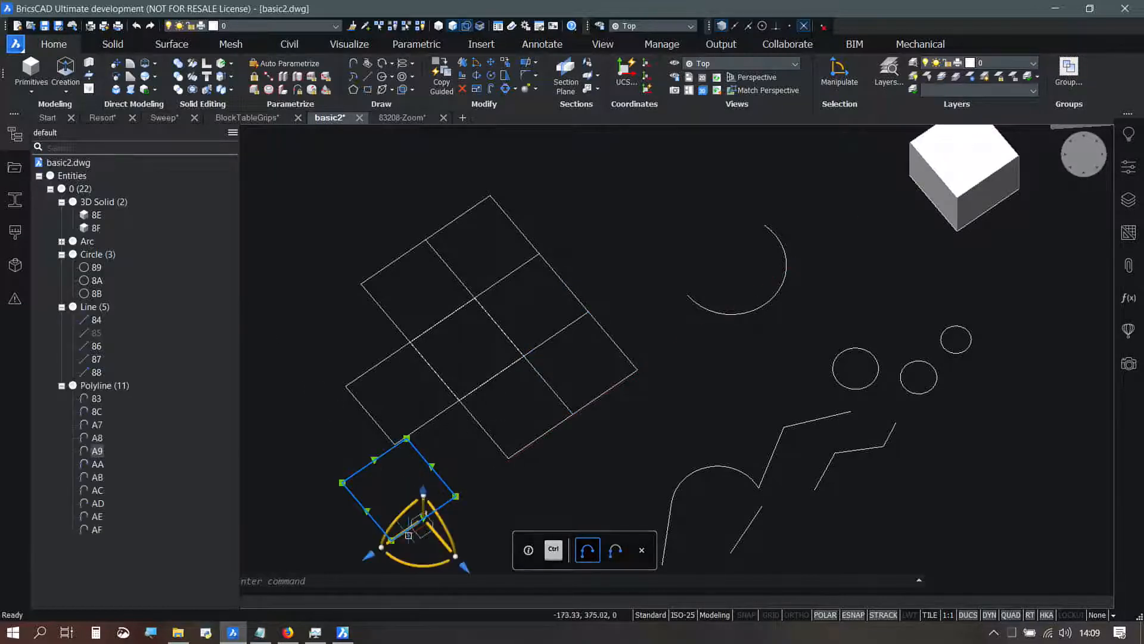
click(407, 534)
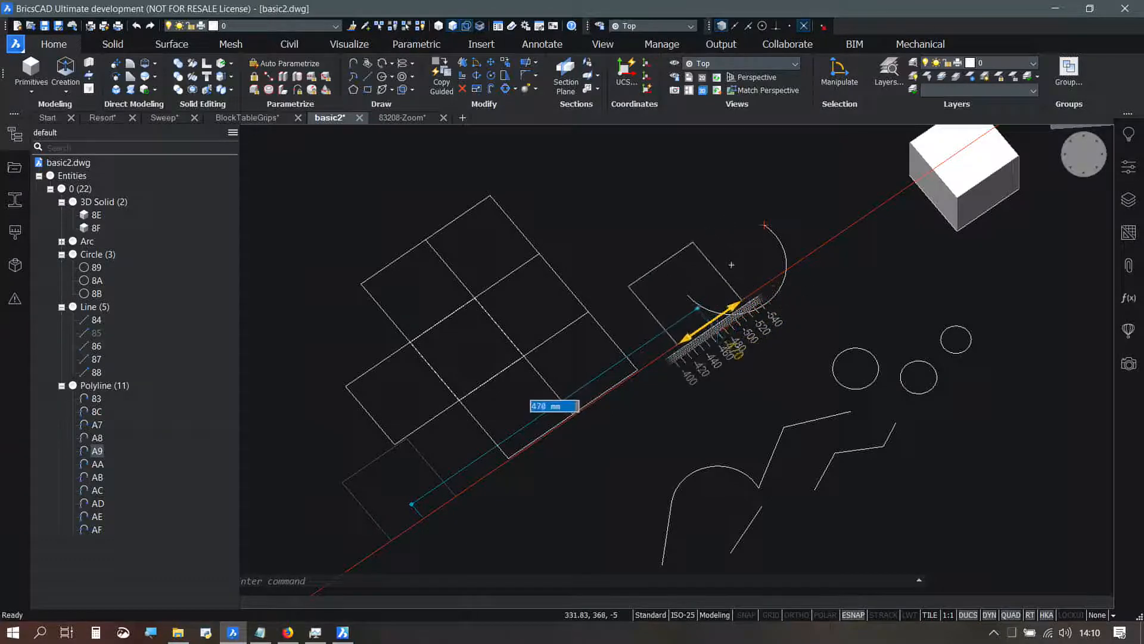
key(Escape)
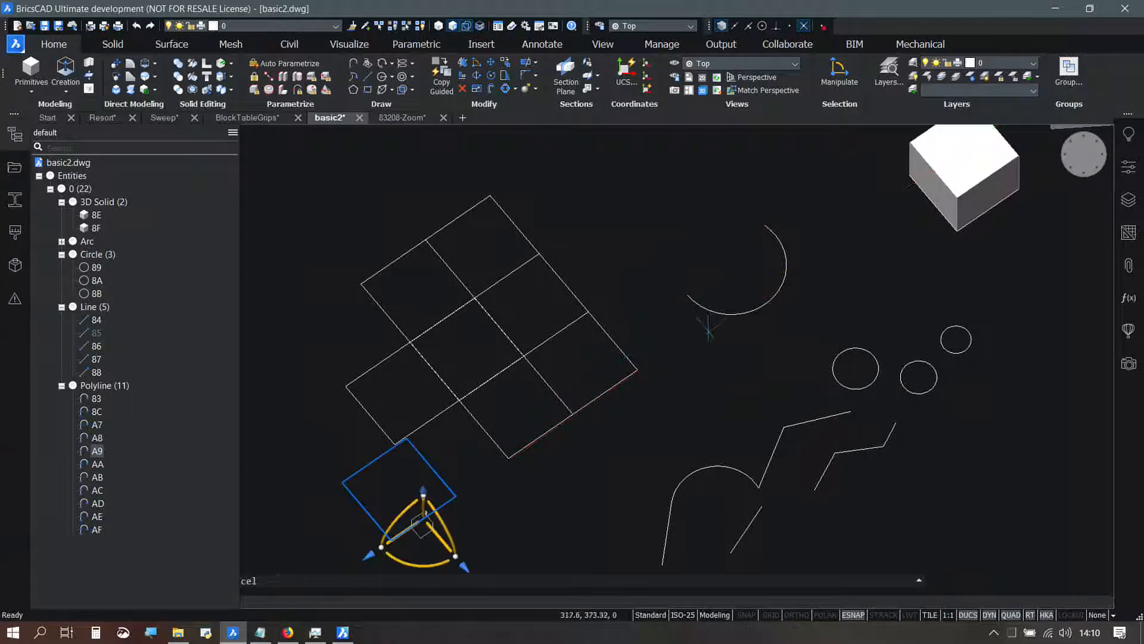